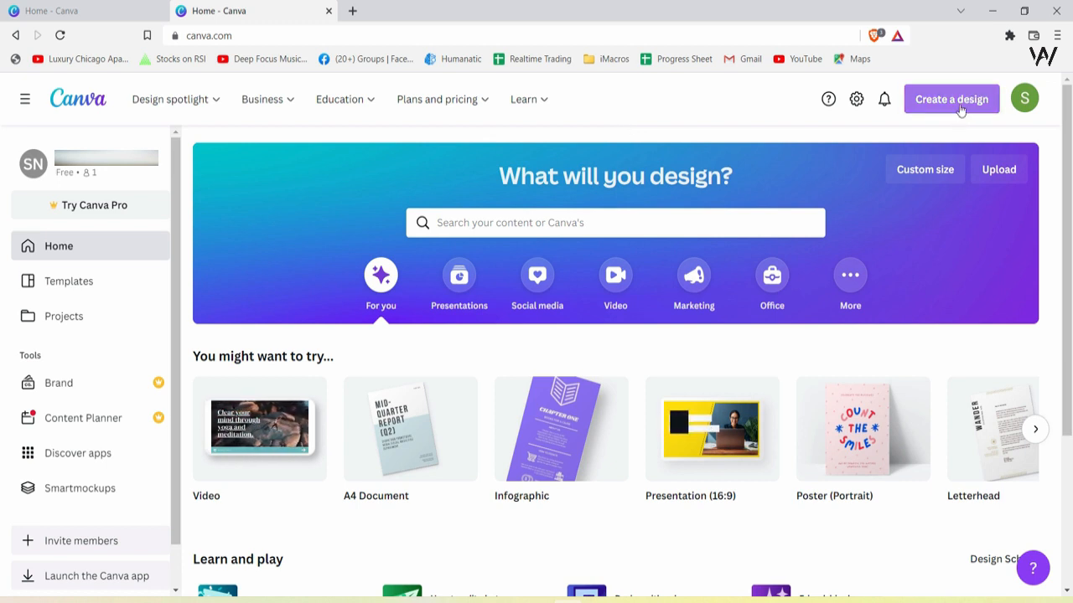
# Create a new Presentation (16:9) design
pyautogui.click(961, 109)
pyautogui.scroll(-3, 985, 239)
pyautogui.scroll(-1, 985, 240)
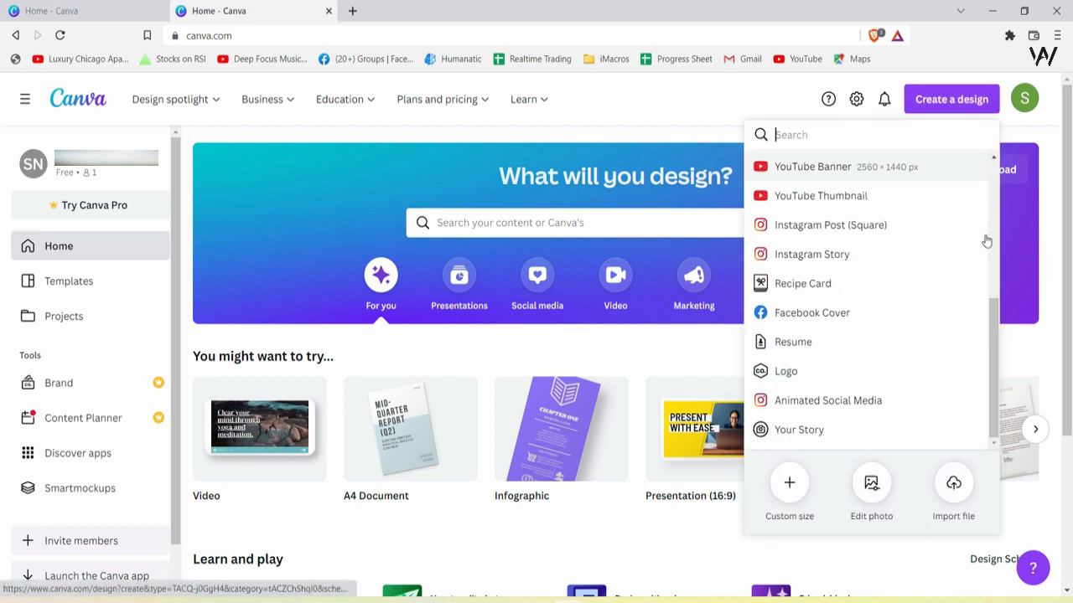
pyautogui.scroll(5, 986, 245)
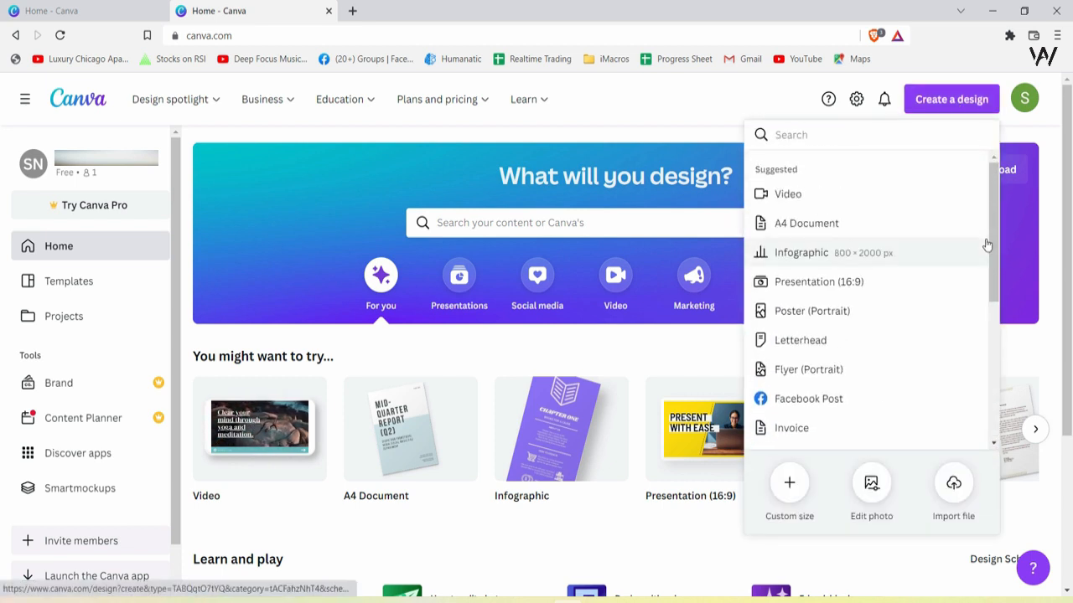
pyautogui.click(895, 285)
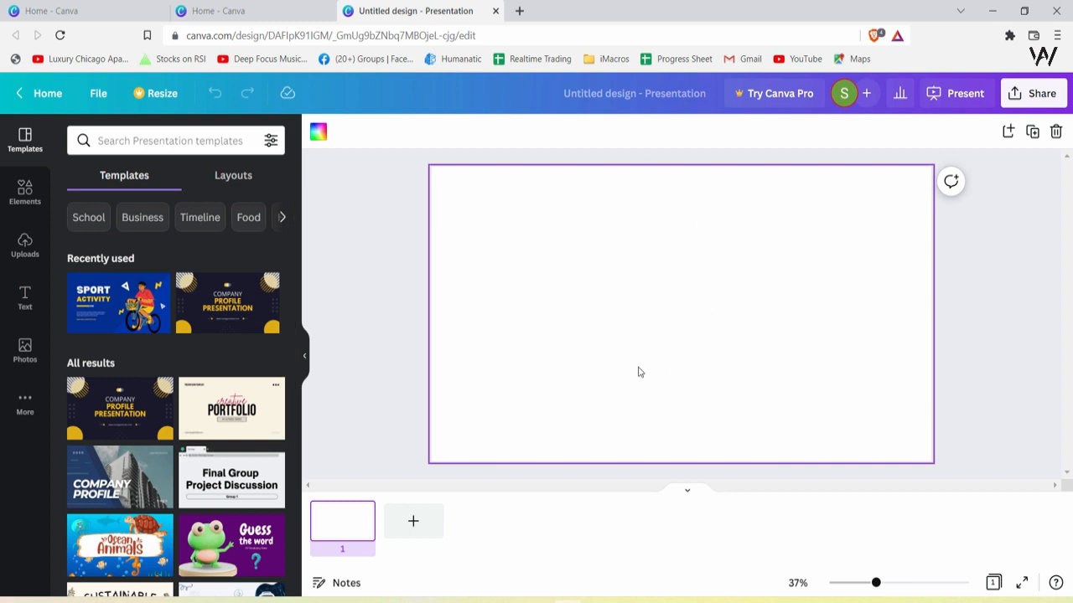
# Search the elements for "grids" and add the two-column grid to the slide
pyautogui.click(26, 204)
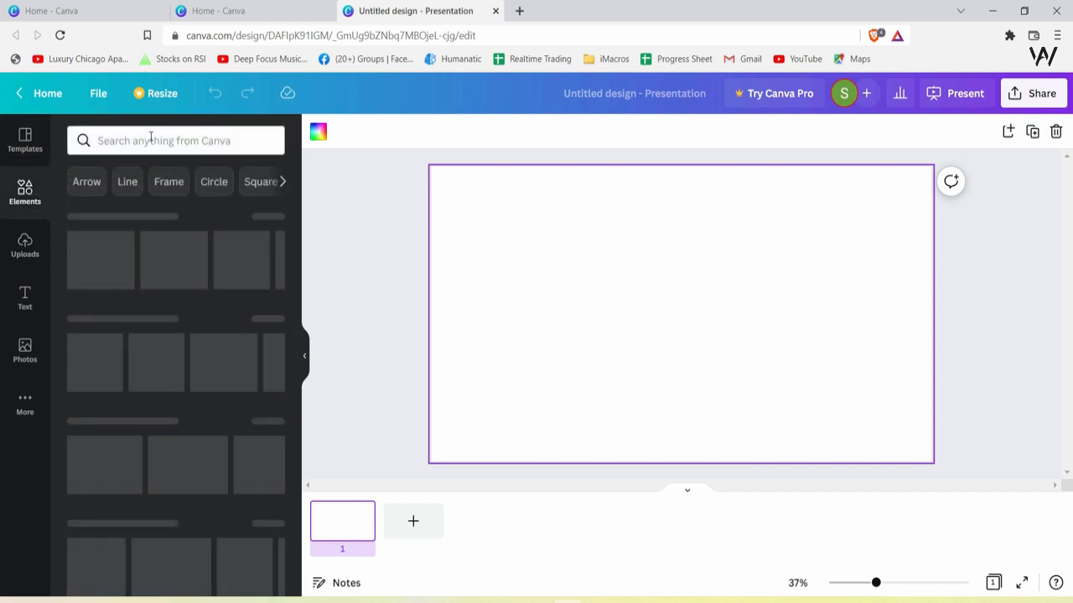
pyautogui.write('grids')
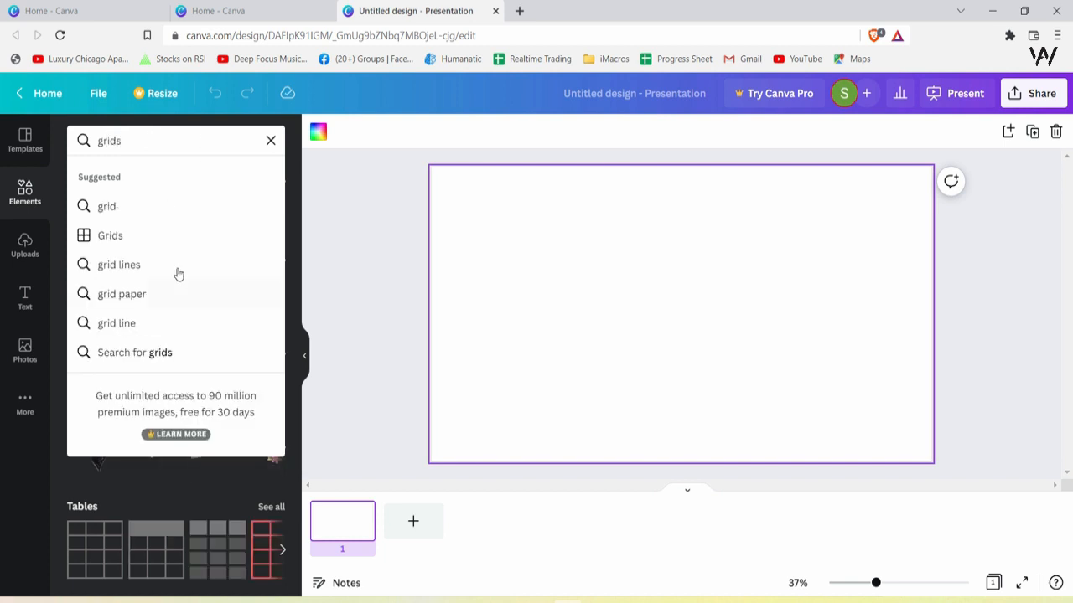
pyautogui.click(168, 246)
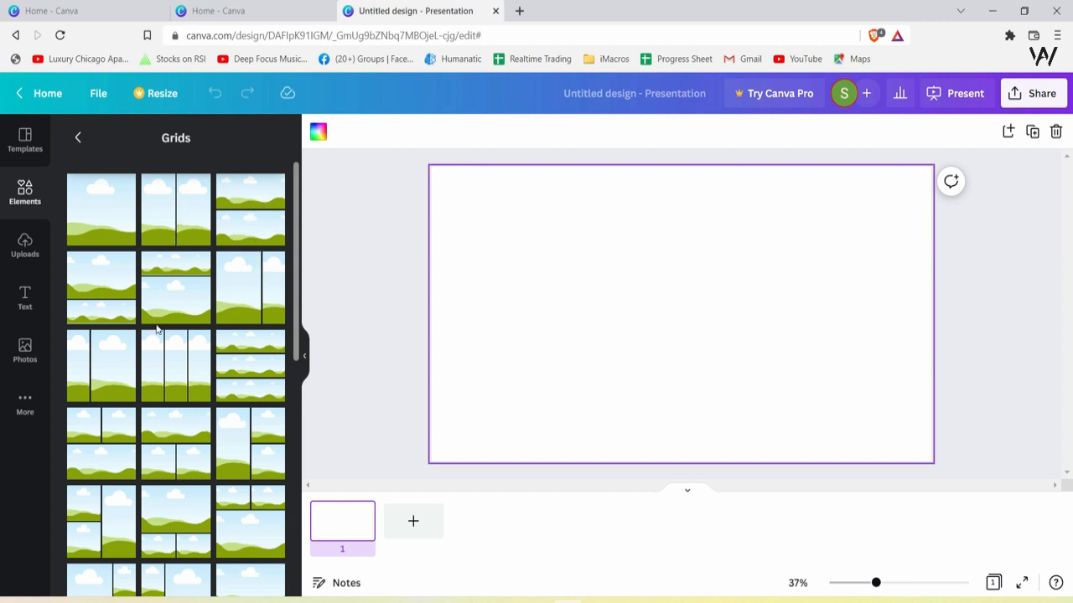
pyautogui.scroll(-3, 187, 406)
pyautogui.scroll(3, 223, 434)
pyautogui.click(178, 222)
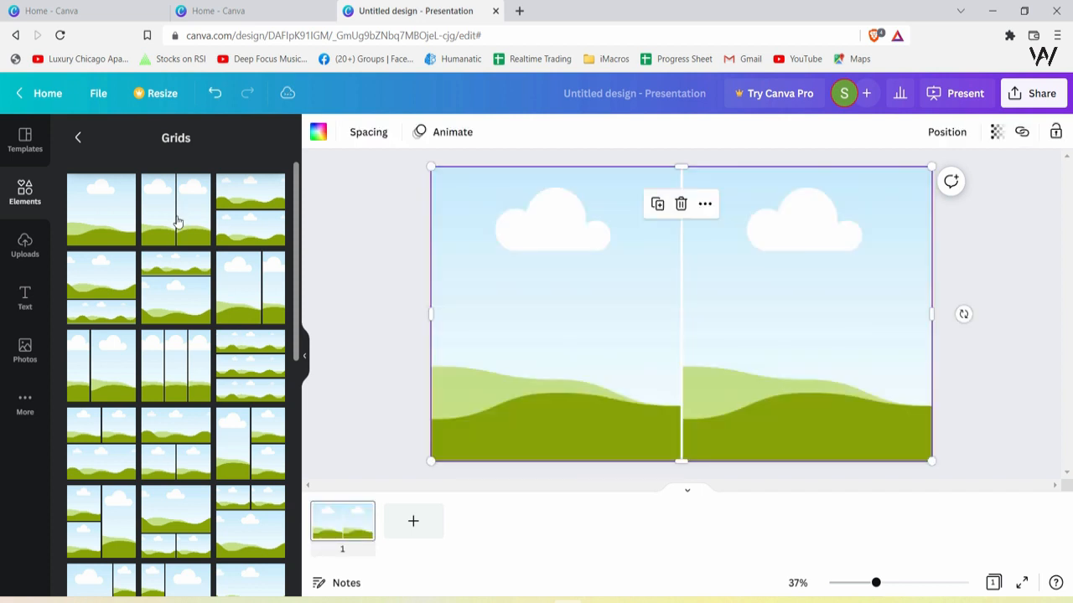
pyautogui.click(595, 296)
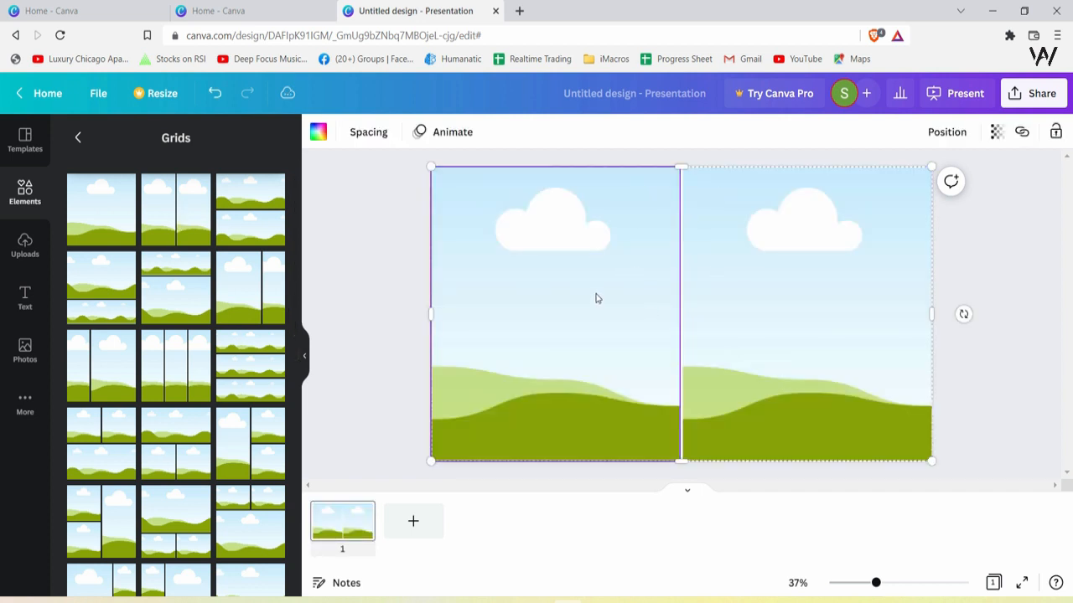
pyautogui.click(796, 343)
pyautogui.click(658, 450)
pyautogui.click(619, 481)
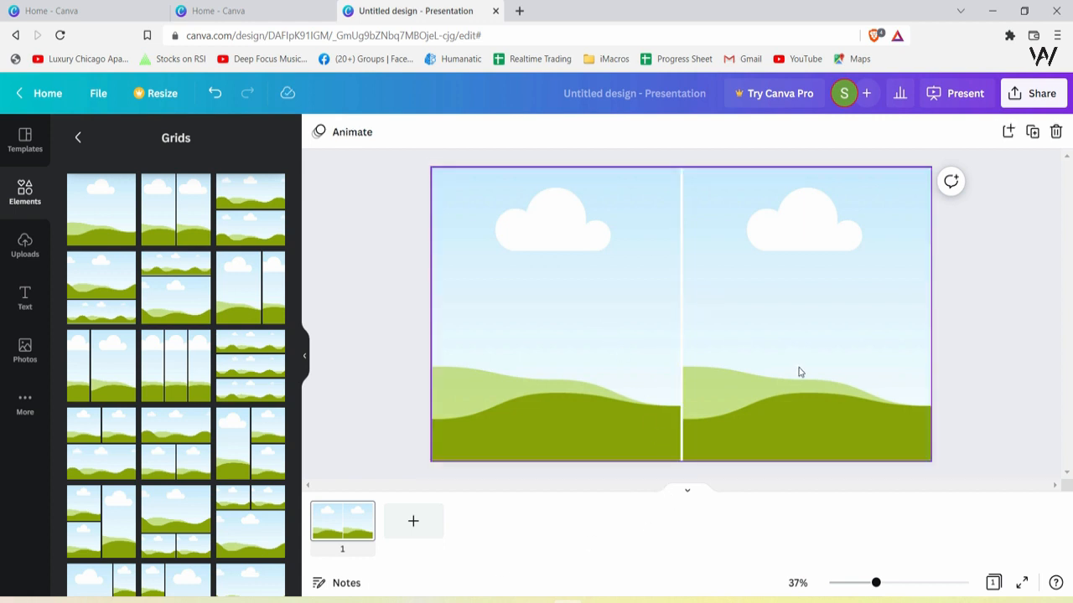
pyautogui.click(537, 345)
pyautogui.click(883, 479)
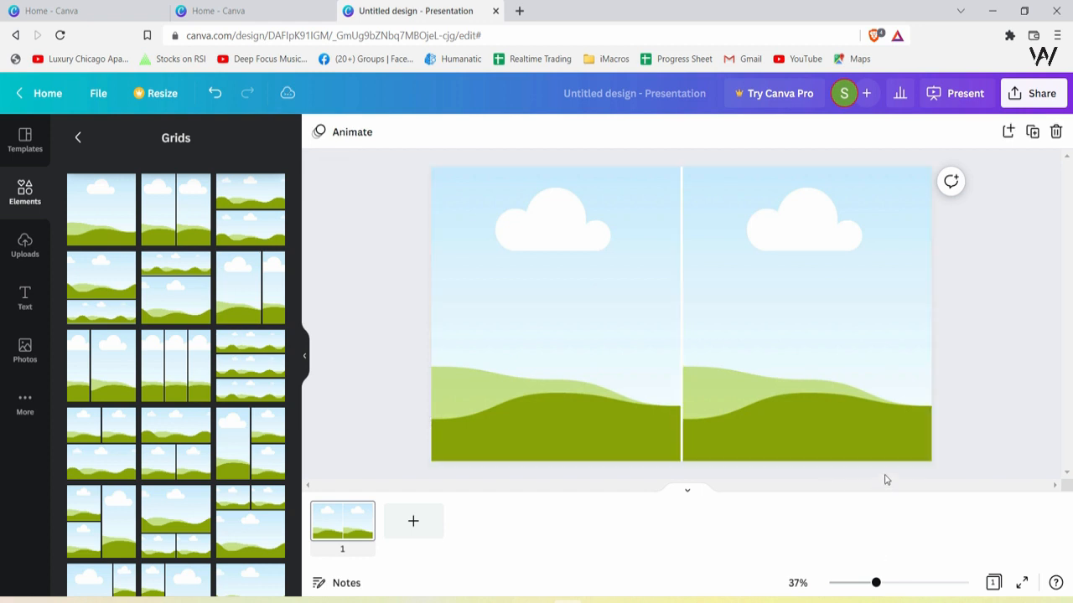
pyautogui.click(518, 341)
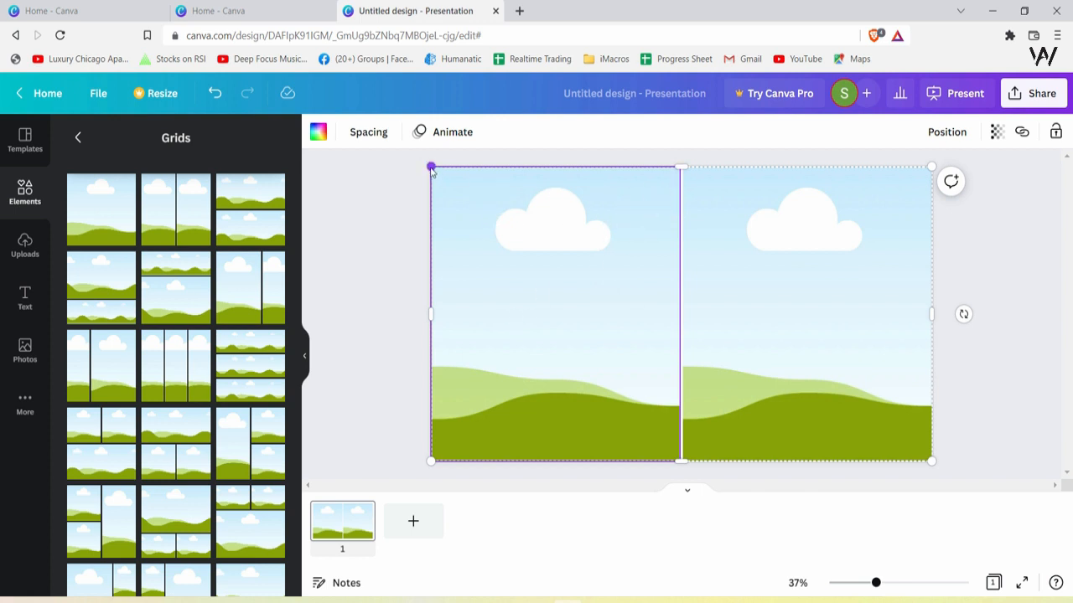
# Adjust the grid's corner and edge handles so it fills the 1920 × 1080 slide
pyautogui.moveTo(429, 166); pyautogui.dragTo(434, 169)
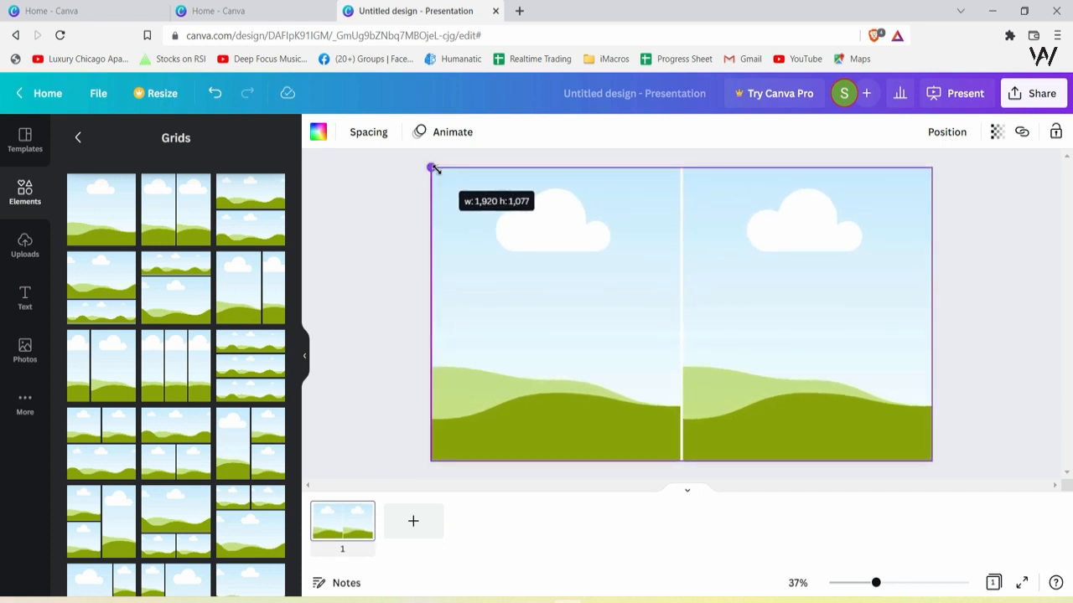
pyautogui.moveTo(434, 169); pyautogui.dragTo(432, 168)
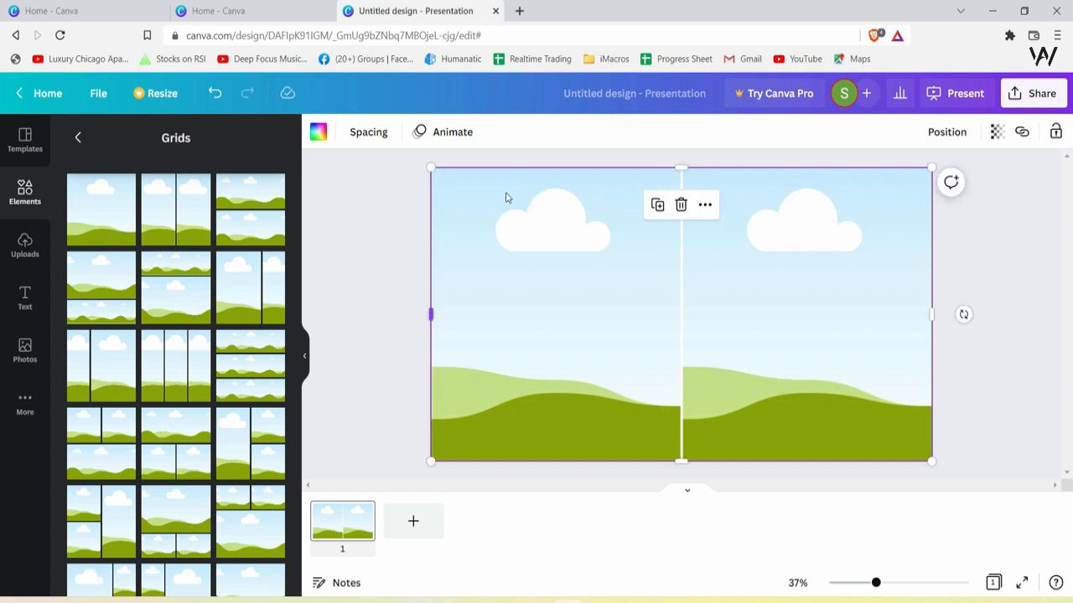
pyautogui.moveTo(681, 166); pyautogui.dragTo(682, 170)
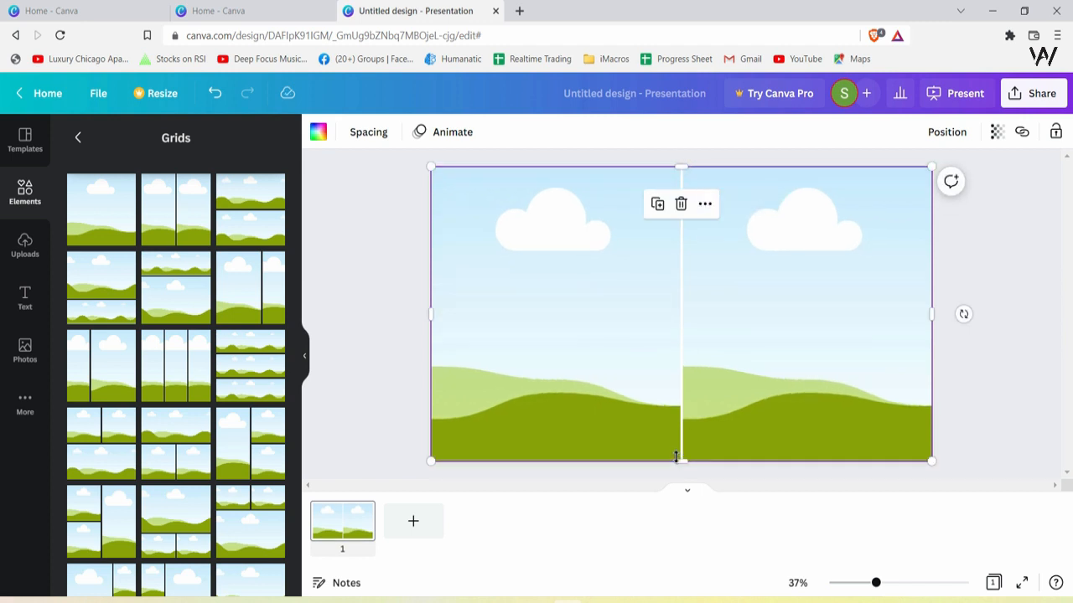
pyautogui.moveTo(681, 460); pyautogui.dragTo(680, 463)
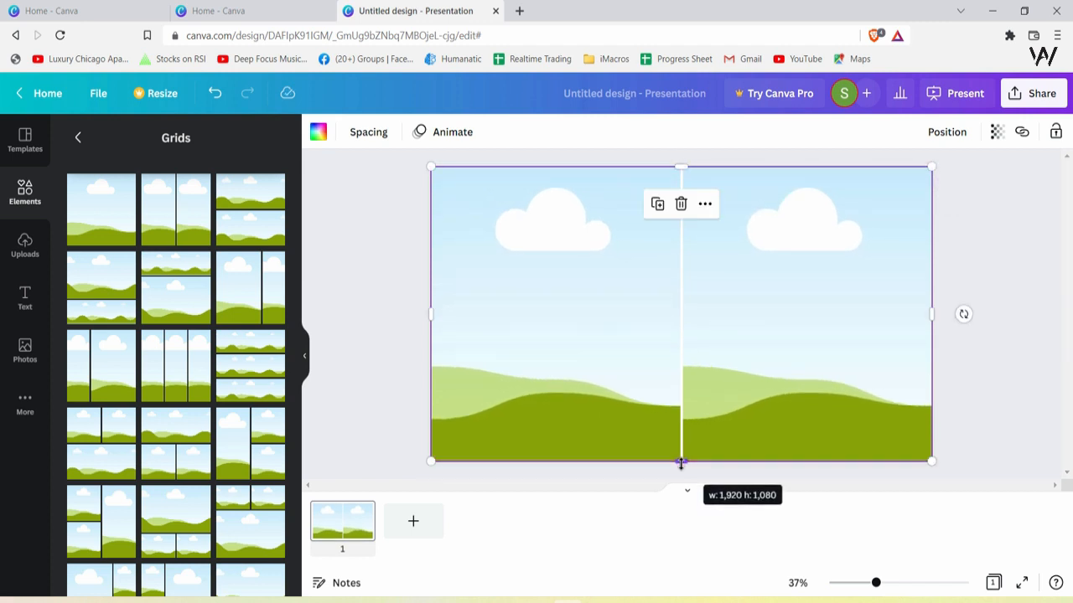
pyautogui.moveTo(930, 460); pyautogui.dragTo(931, 463)
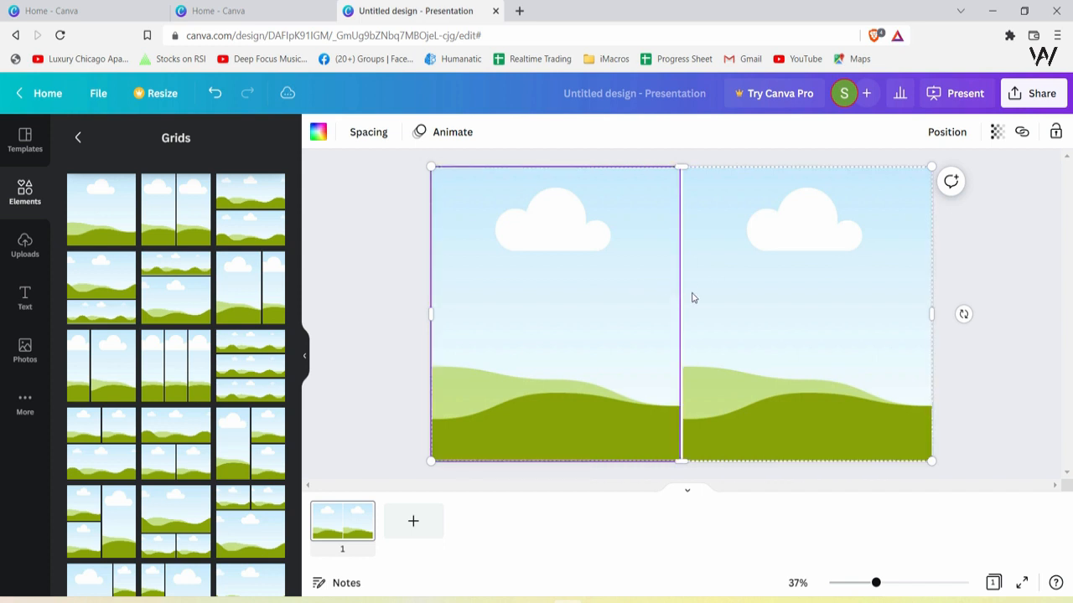
pyautogui.click(757, 493)
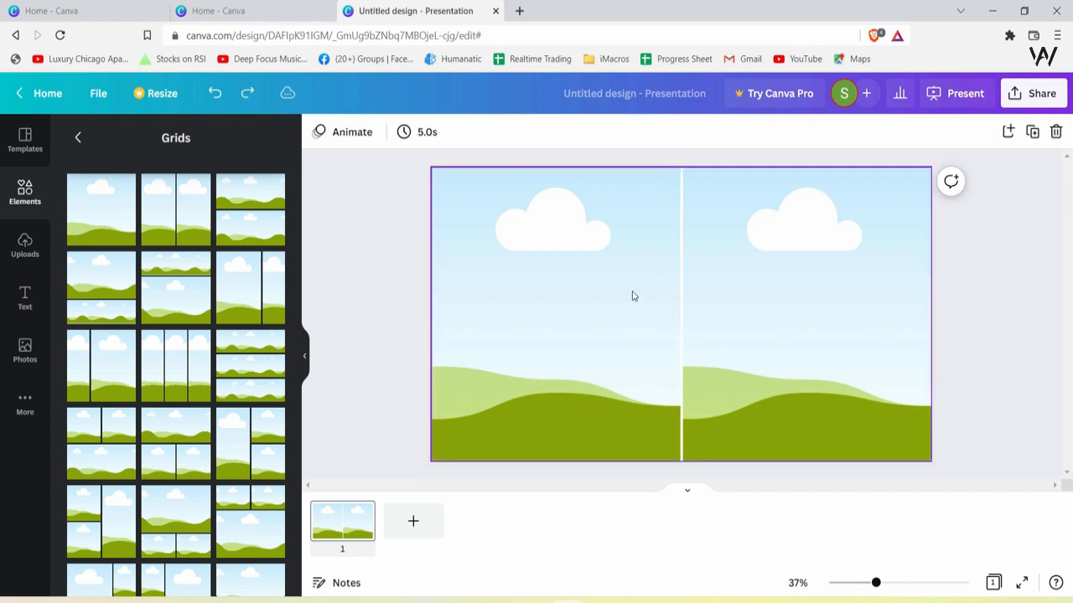
pyautogui.click(629, 292)
pyautogui.moveTo(1001, 250); pyautogui.dragTo(466, 356)
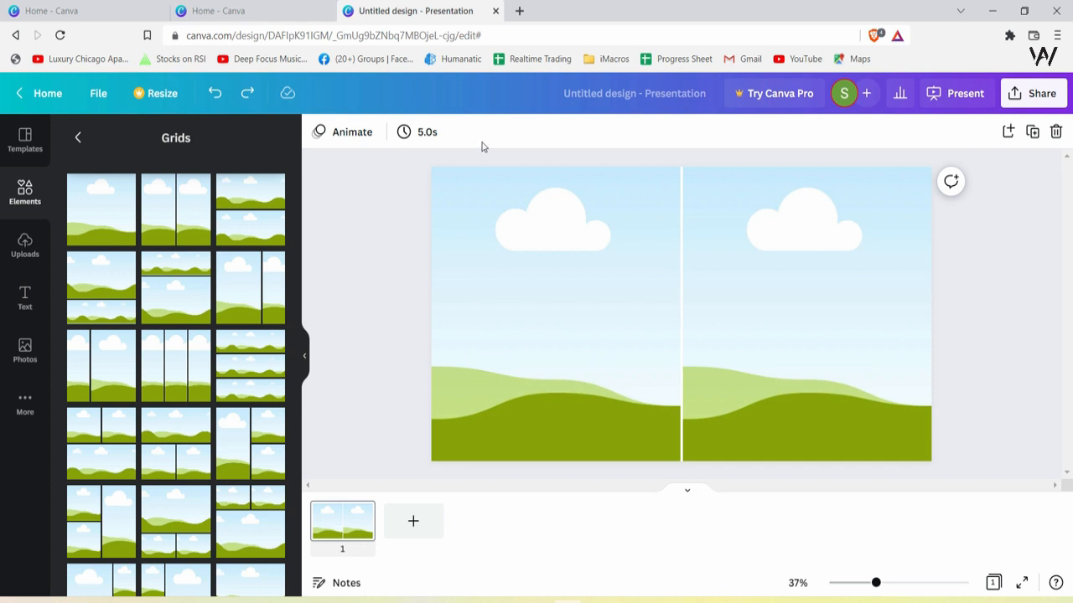
# Remove the spacing between the two grid cells
pyautogui.click(620, 299)
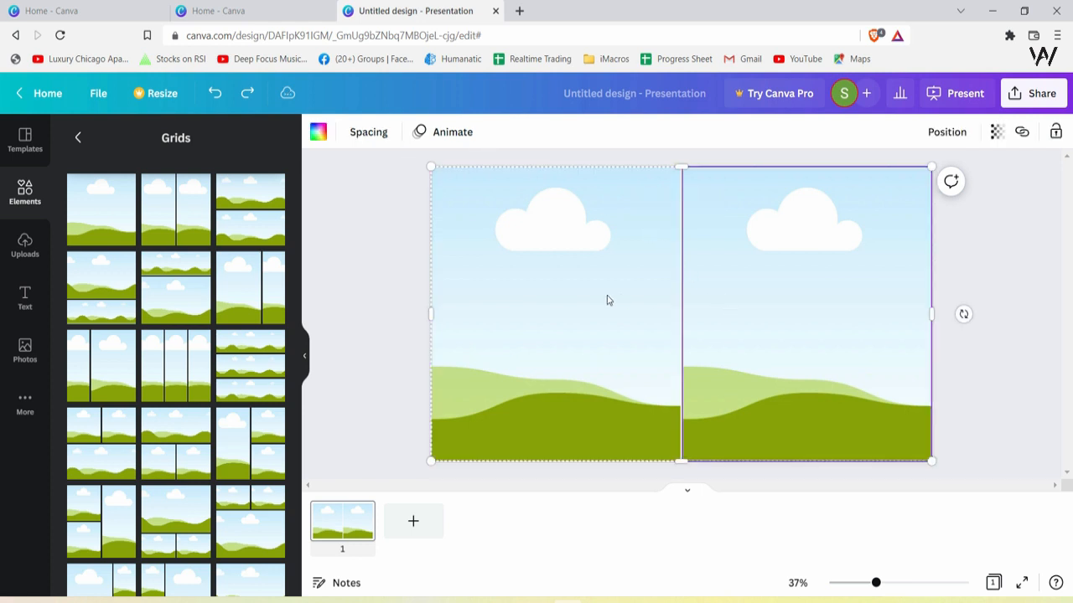
pyautogui.click(369, 132)
pyautogui.click(357, 190)
pyautogui.click(832, 338)
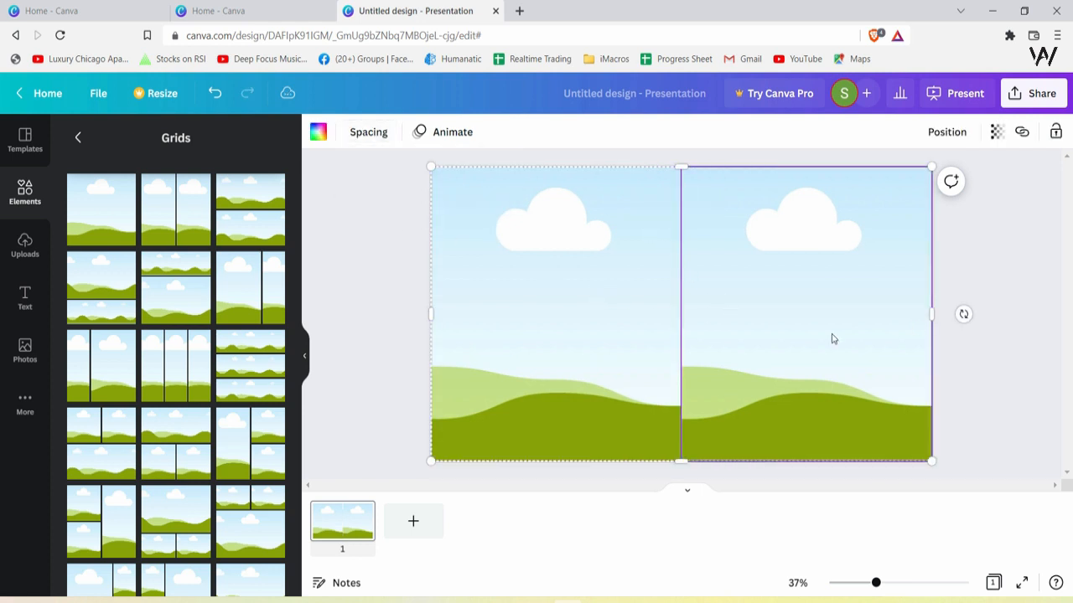
pyautogui.click(1020, 391)
pyautogui.click(821, 373)
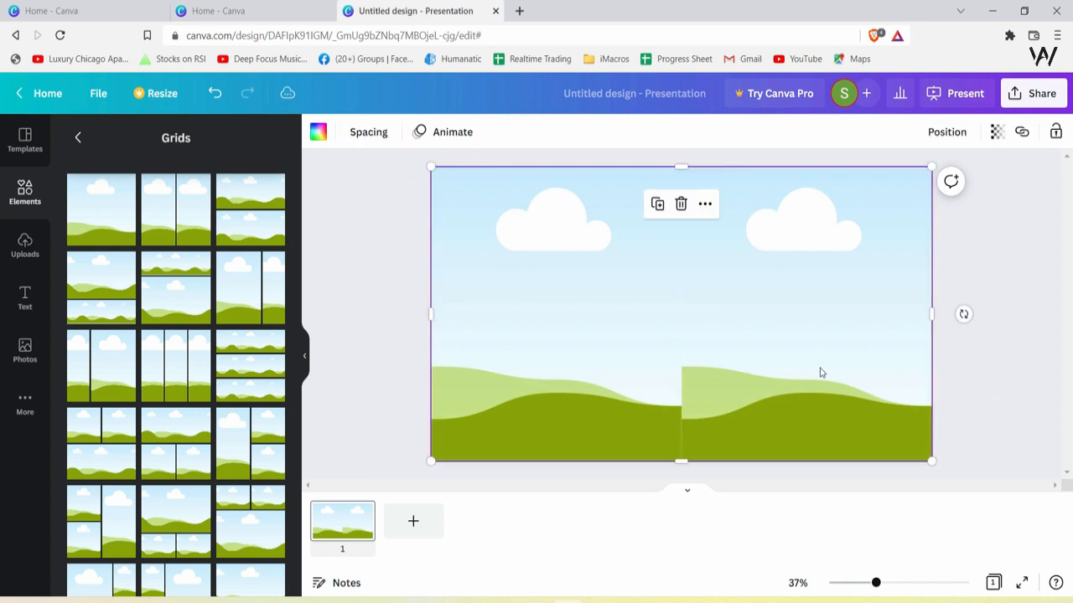
pyautogui.click(362, 133)
pyautogui.click(340, 317)
pyautogui.click(341, 316)
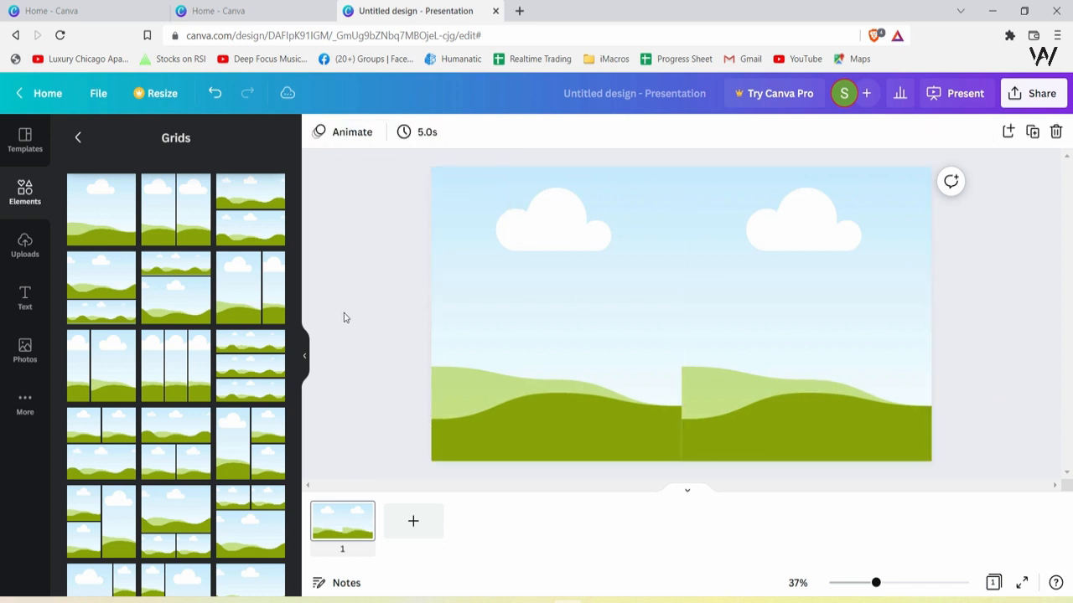
# Fill the right grid cell with a light grey color
pyautogui.click(795, 283)
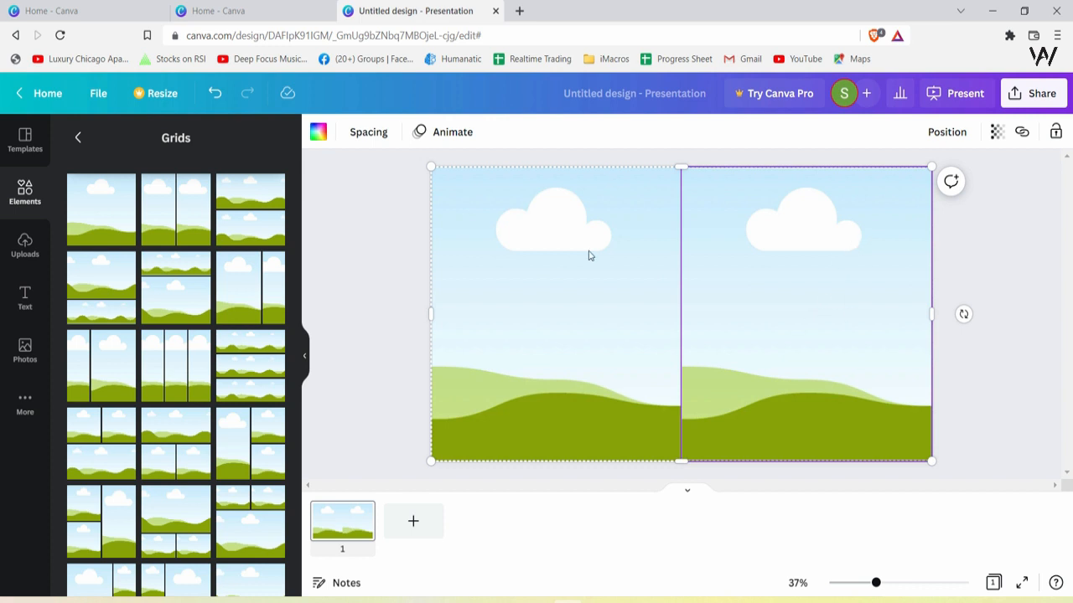
pyautogui.click(318, 131)
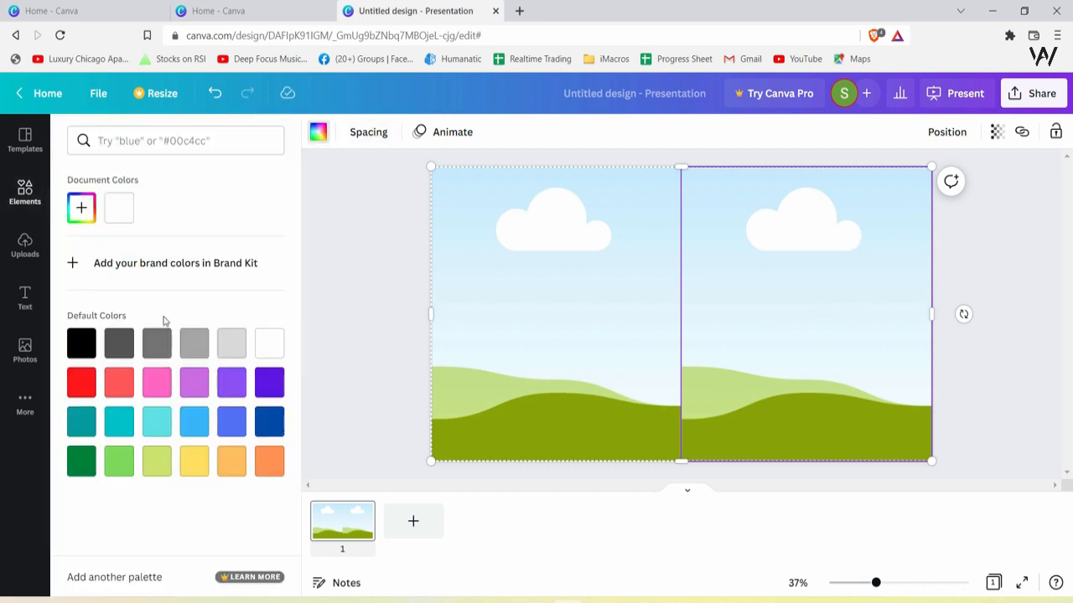
pyautogui.click(241, 357)
pyautogui.click(512, 292)
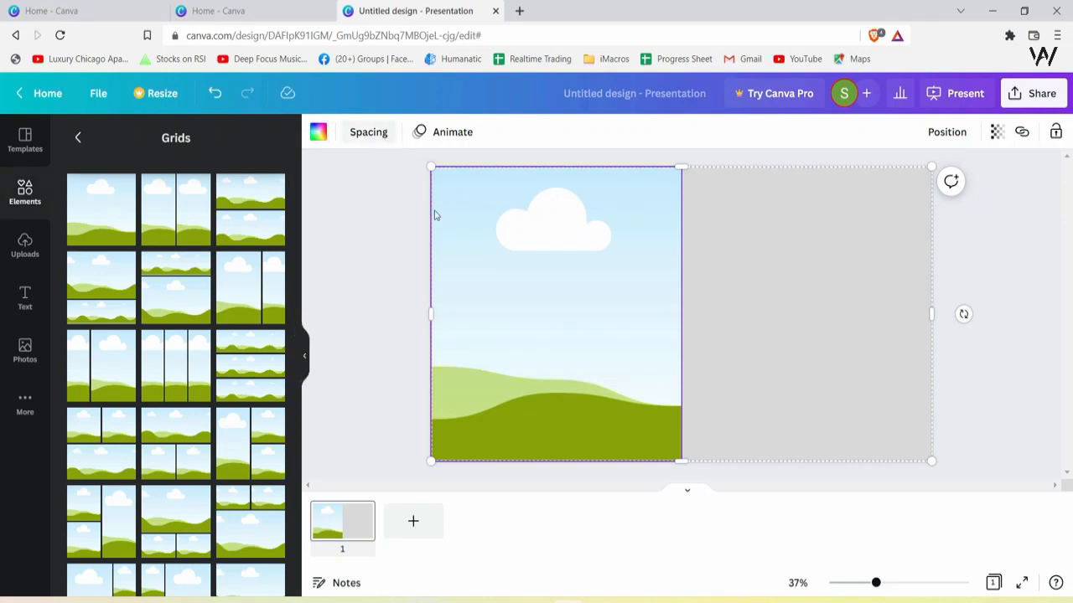
# Fill the left grid cell with white
pyautogui.click(834, 279)
pyautogui.click(645, 288)
pyautogui.click(317, 132)
pyautogui.click(273, 343)
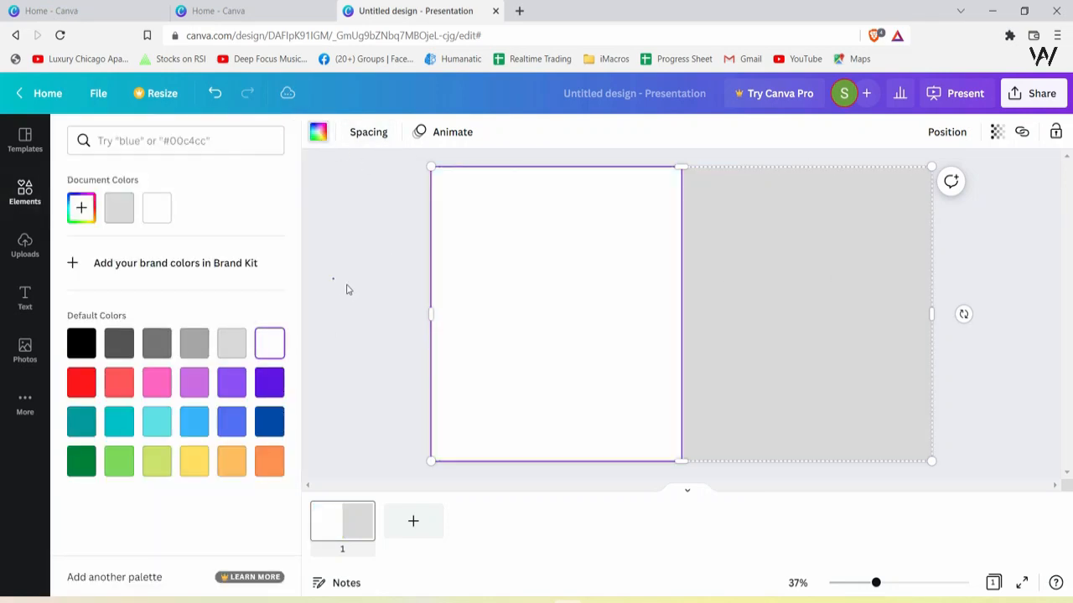
pyautogui.click(710, 290)
pyautogui.click(360, 287)
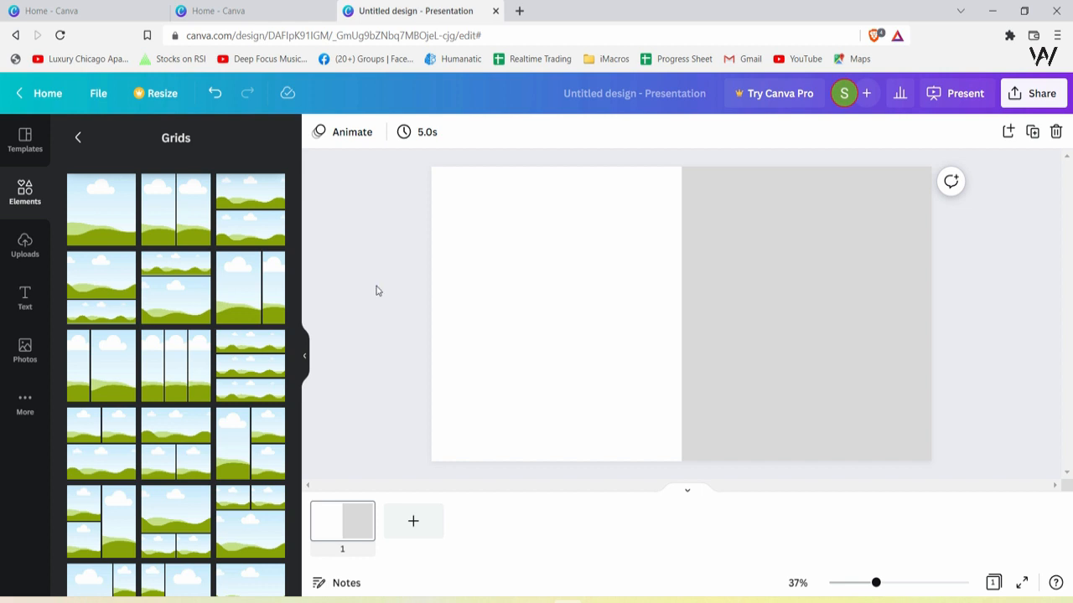
pyautogui.click(578, 314)
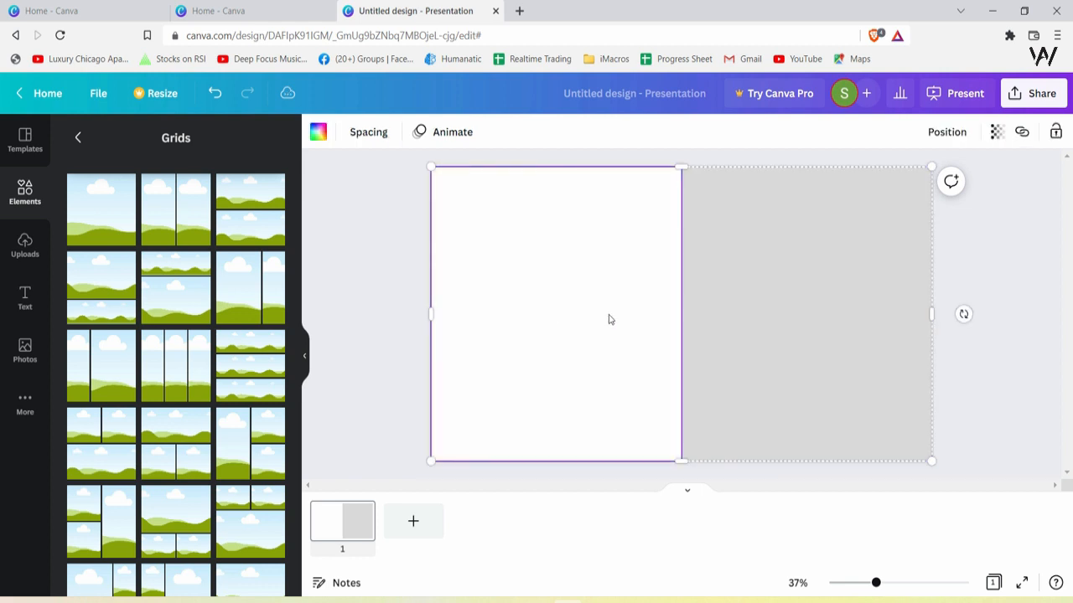
pyautogui.click(560, 327)
pyautogui.click(407, 229)
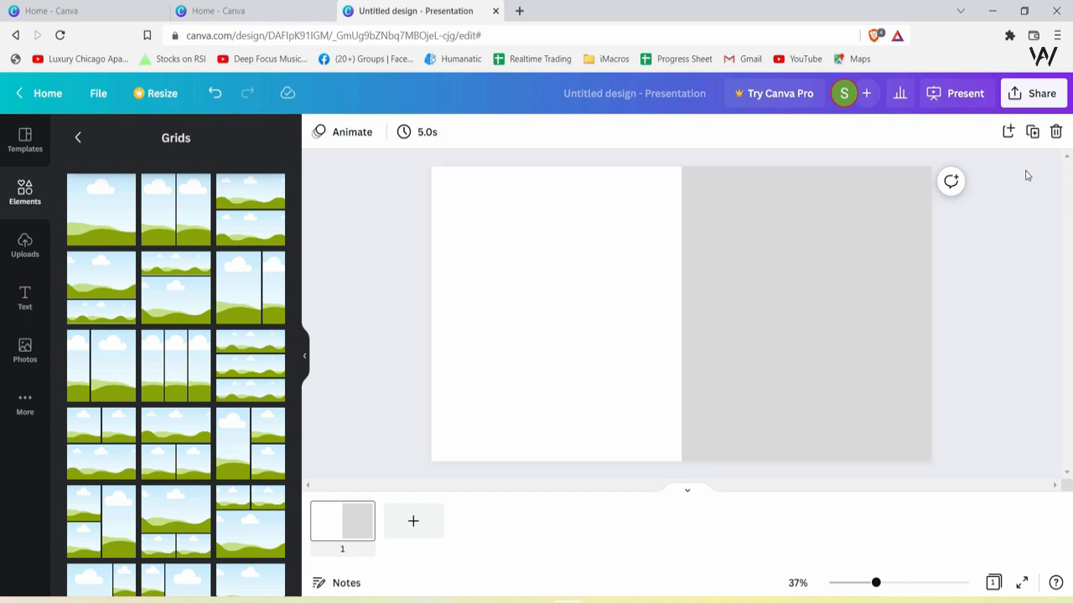
pyautogui.rightClick(827, 275)
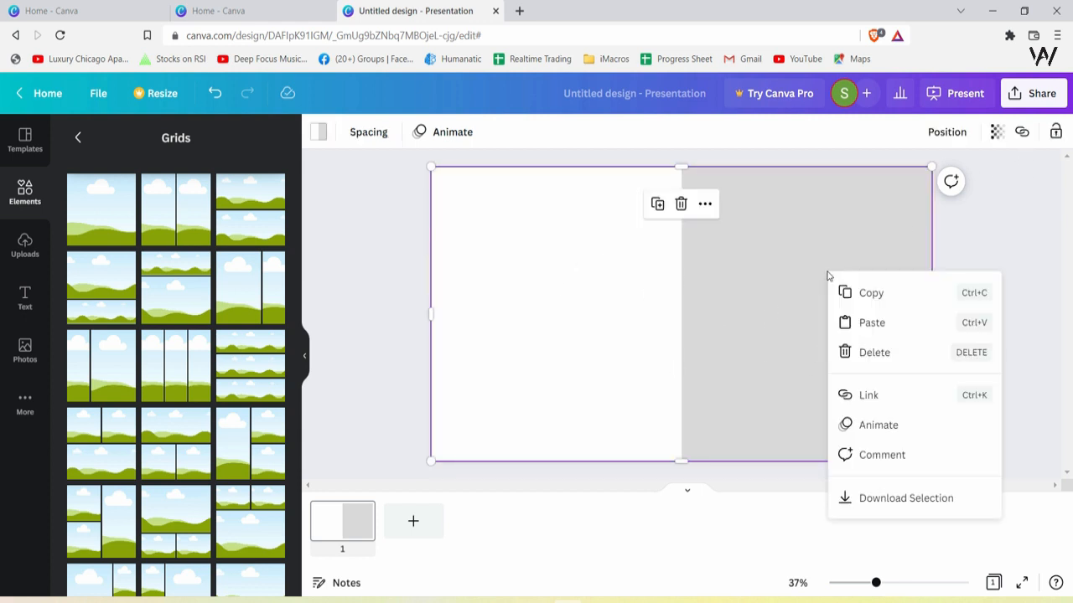
pyautogui.click(766, 294)
# Lock the grid in place on the slide
pyautogui.click(644, 291)
pyautogui.click(1032, 278)
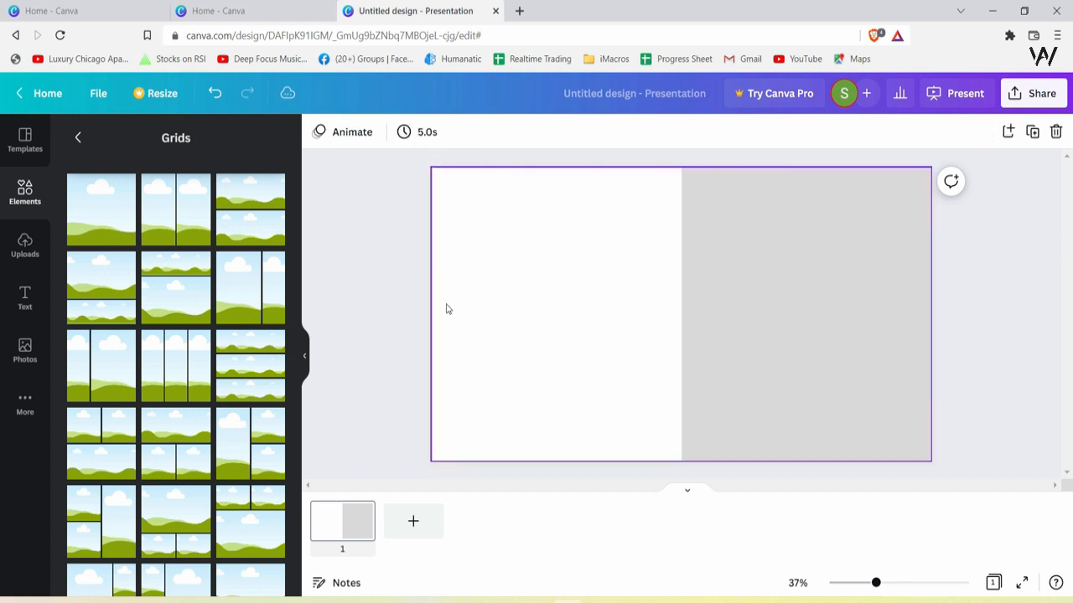
pyautogui.click(687, 249)
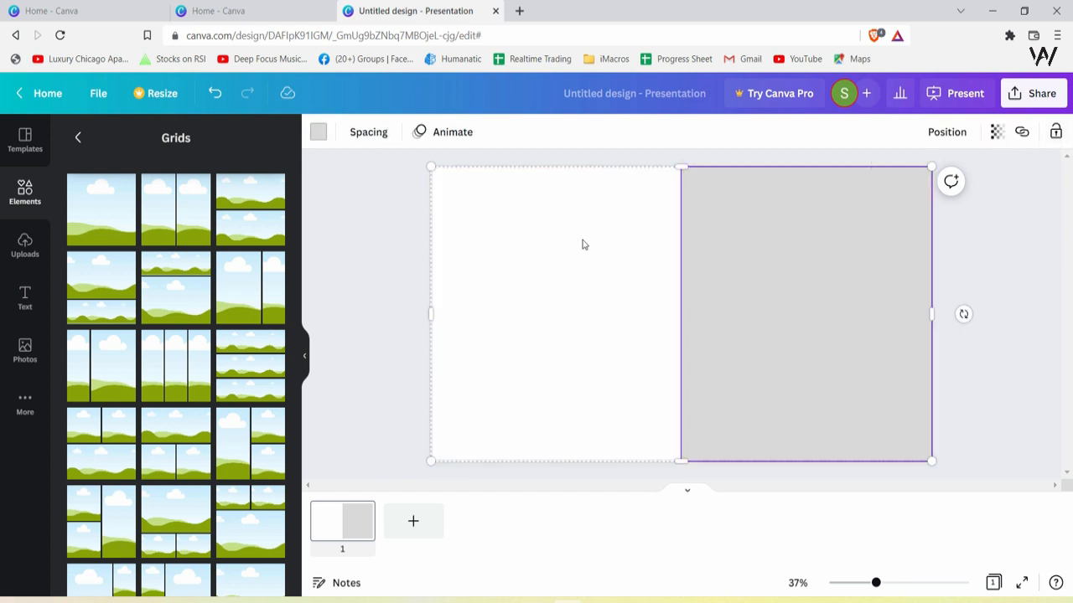
pyautogui.click(1056, 132)
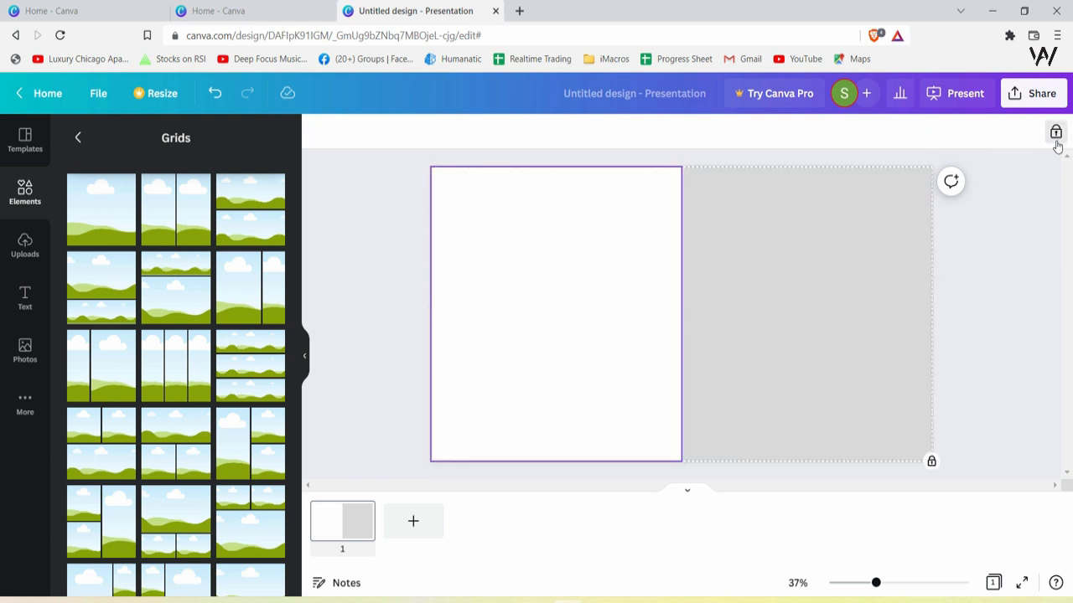
pyautogui.click(994, 271)
pyautogui.click(853, 280)
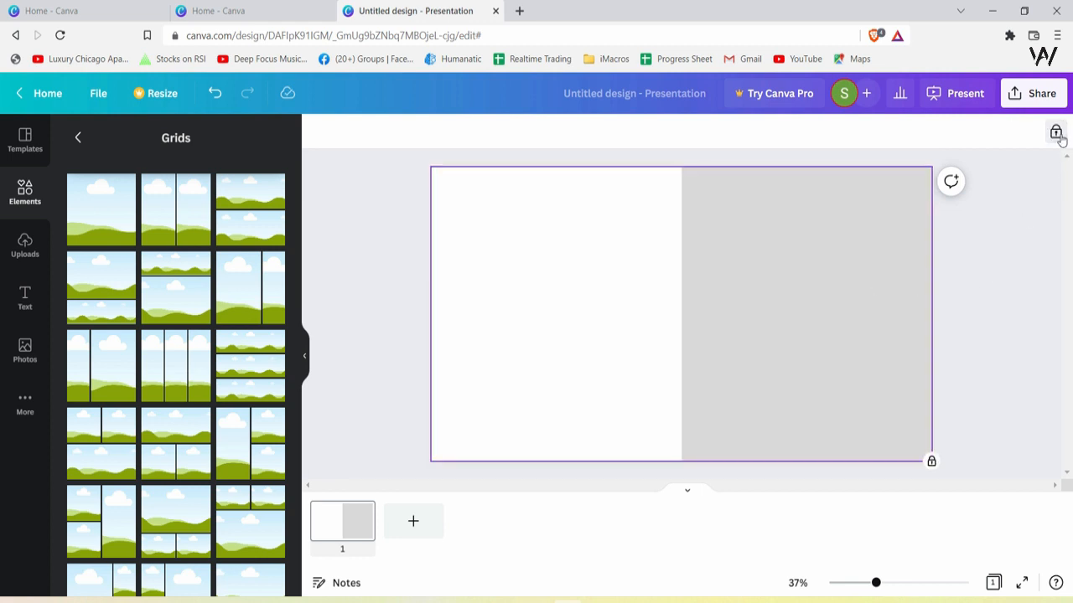
pyautogui.click(962, 269)
pyautogui.click(782, 283)
pyautogui.click(370, 219)
pyautogui.click(552, 267)
pyautogui.click(414, 295)
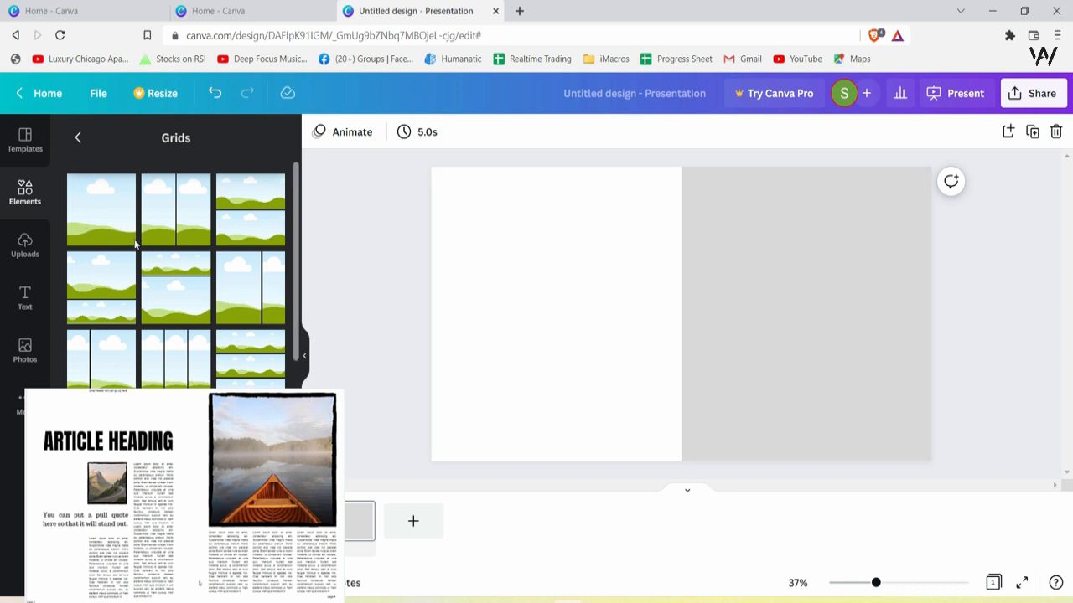
# Add a single-cell grid and resize it into the upper part of the grey right half of the slide
pyautogui.click(105, 215)
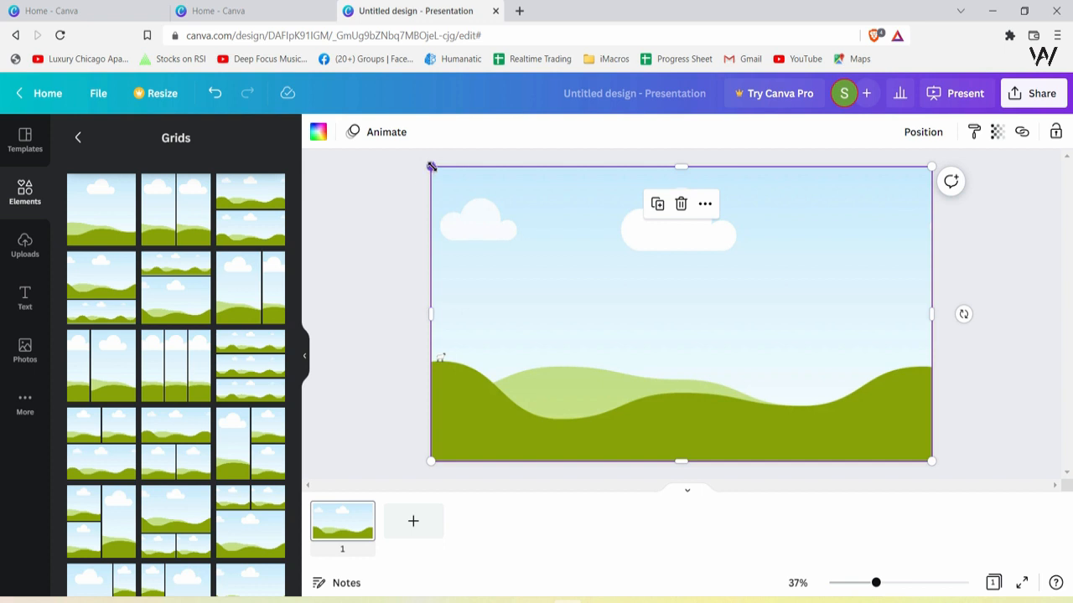
pyautogui.moveTo(431, 166); pyautogui.dragTo(707, 253)
pyautogui.moveTo(807, 347); pyautogui.dragTo(795, 284)
pyautogui.moveTo(920, 388); pyautogui.dragTo(931, 347)
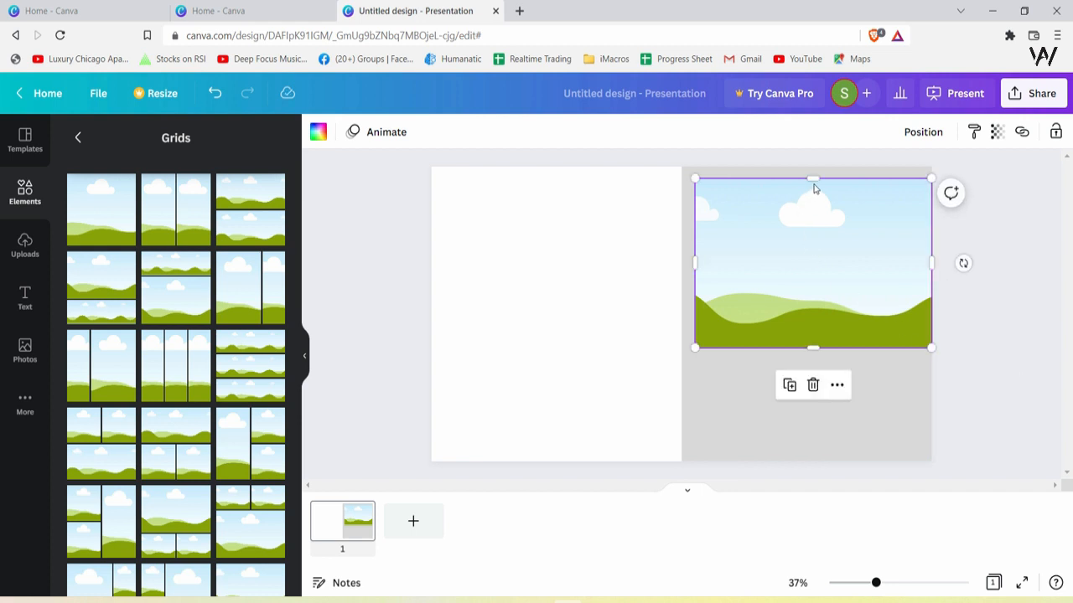
pyautogui.moveTo(813, 179); pyautogui.dragTo(806, 165)
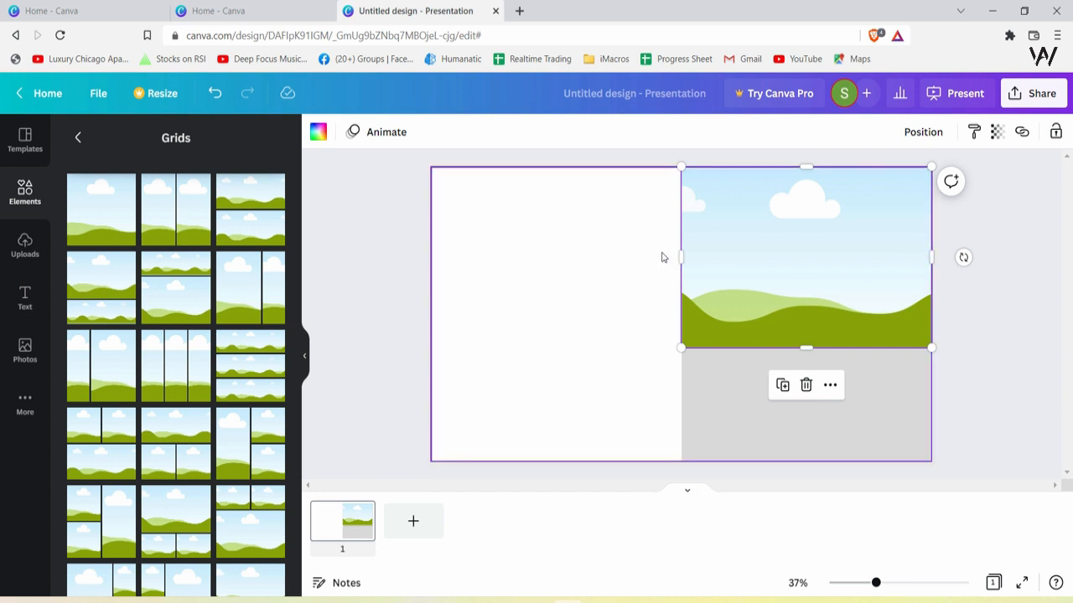
# Shrink the single-cell grid so it sits inset from the grey half's top, left and right edges
pyautogui.click(736, 358)
pyautogui.click(709, 263)
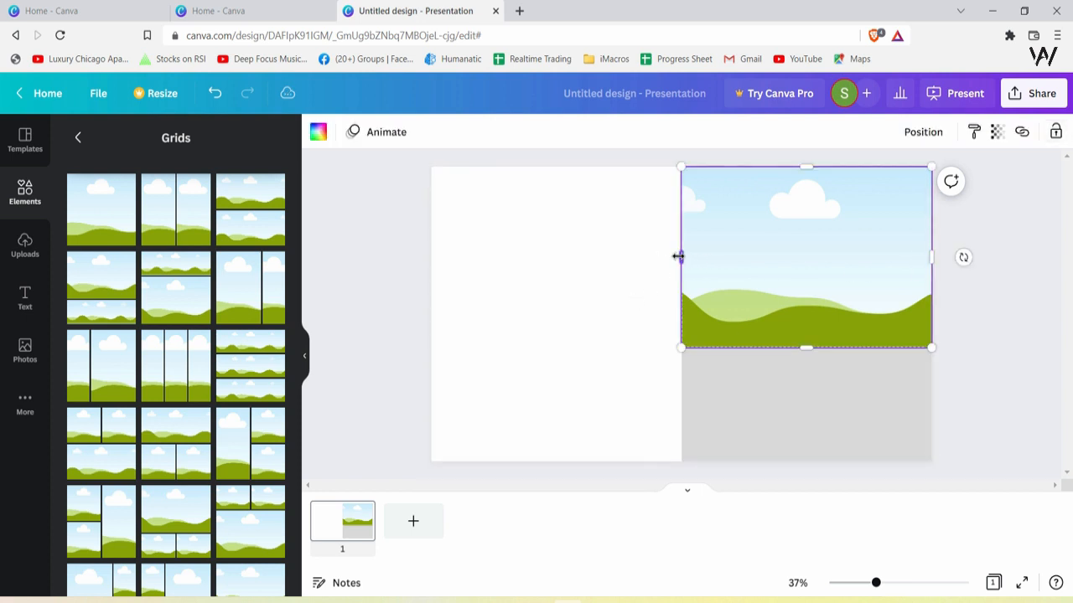
pyautogui.moveTo(680, 254); pyautogui.dragTo(712, 244)
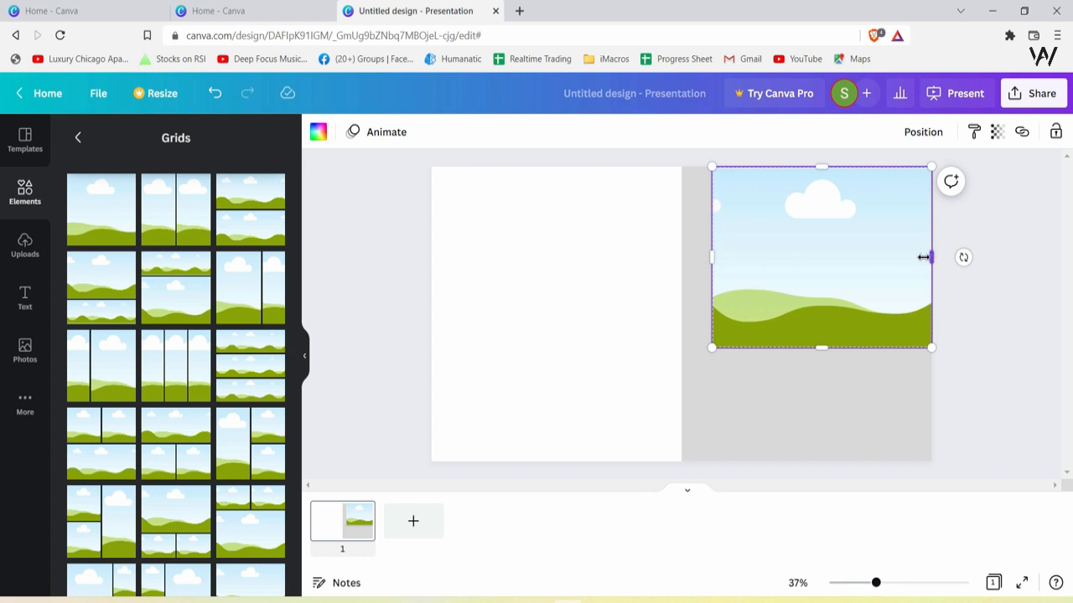
pyautogui.moveTo(922, 257); pyautogui.dragTo(832, 224)
pyautogui.click(925, 223)
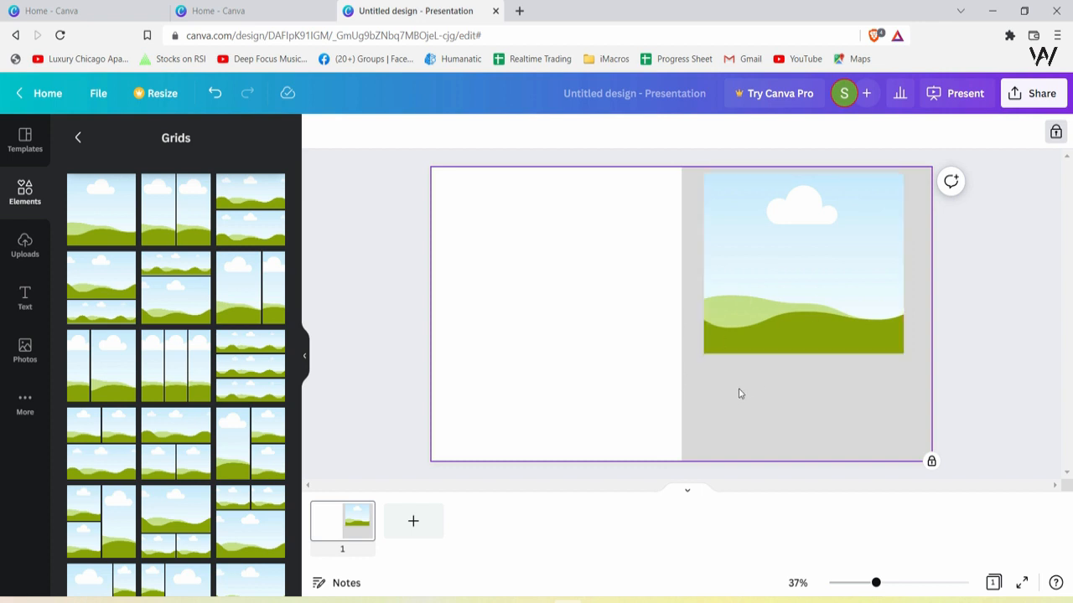
pyautogui.click(796, 295)
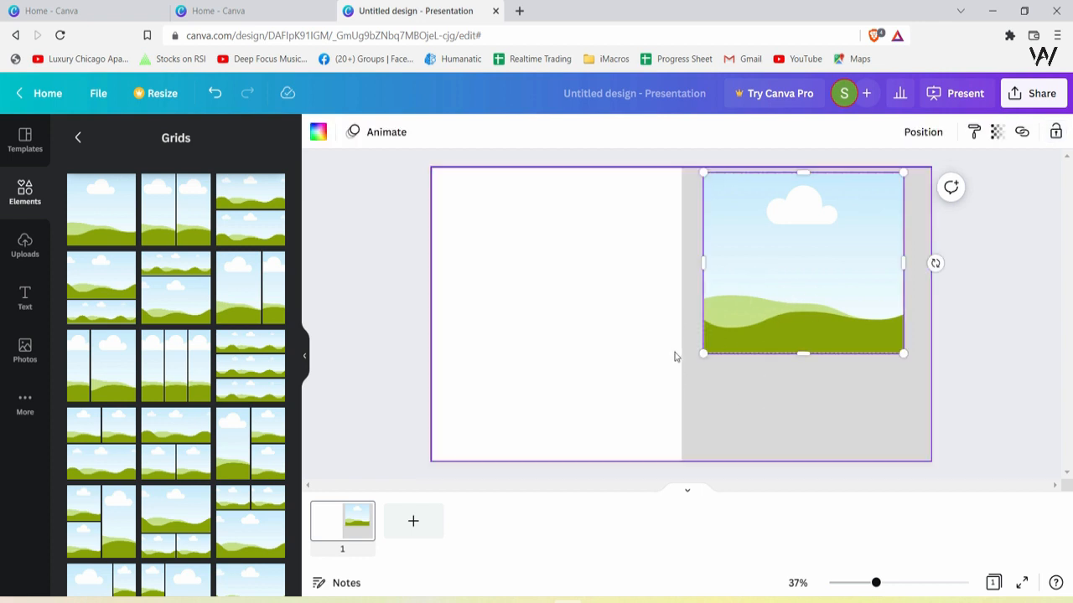
pyautogui.click(761, 398)
pyautogui.click(826, 329)
pyautogui.moveTo(903, 353); pyautogui.dragTo(892, 327)
pyautogui.click(780, 343)
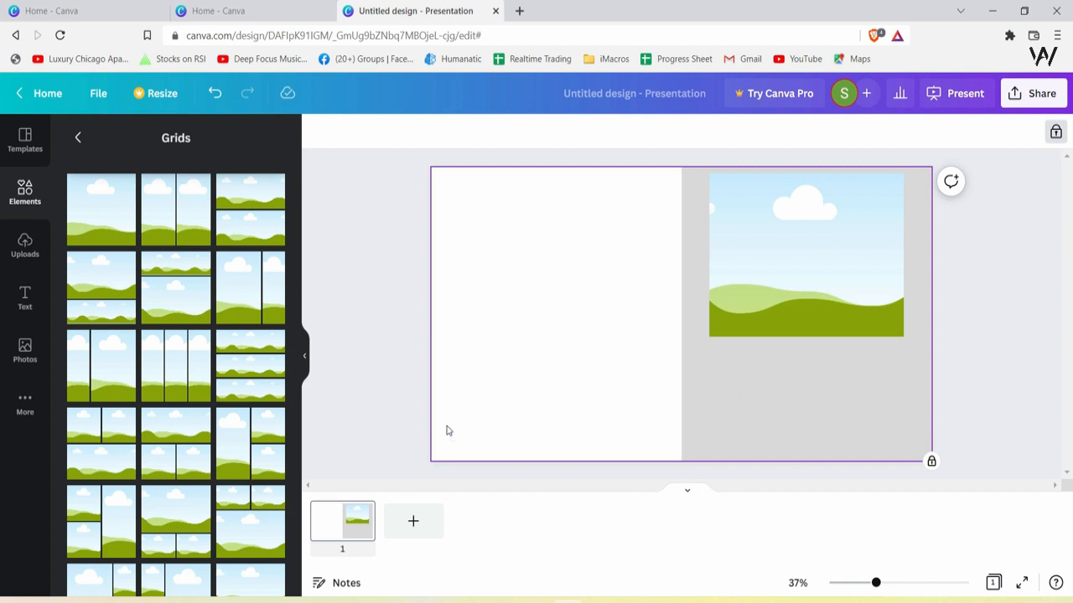
# Add a three-column grid below the single-cell grid and resize it to the same width
pyautogui.click(175, 379)
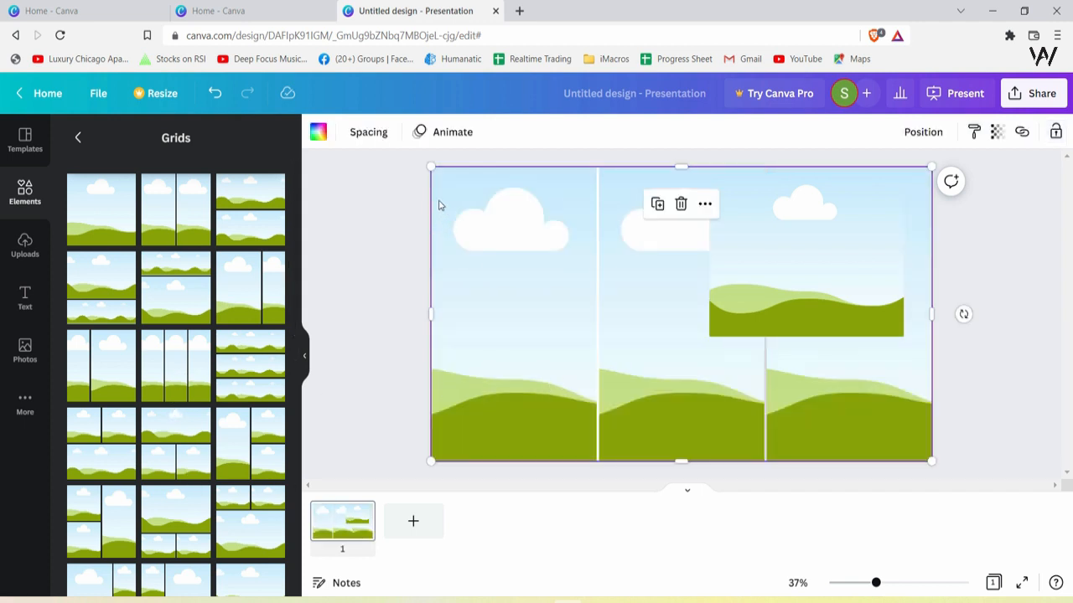
pyautogui.moveTo(431, 168); pyautogui.dragTo(681, 346)
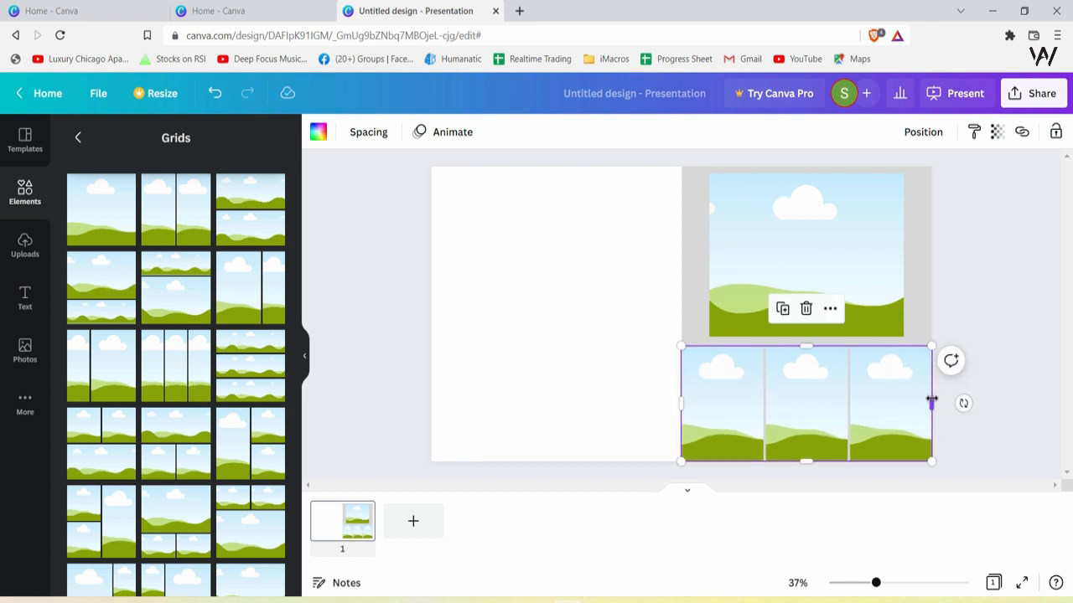
pyautogui.click(643, 358)
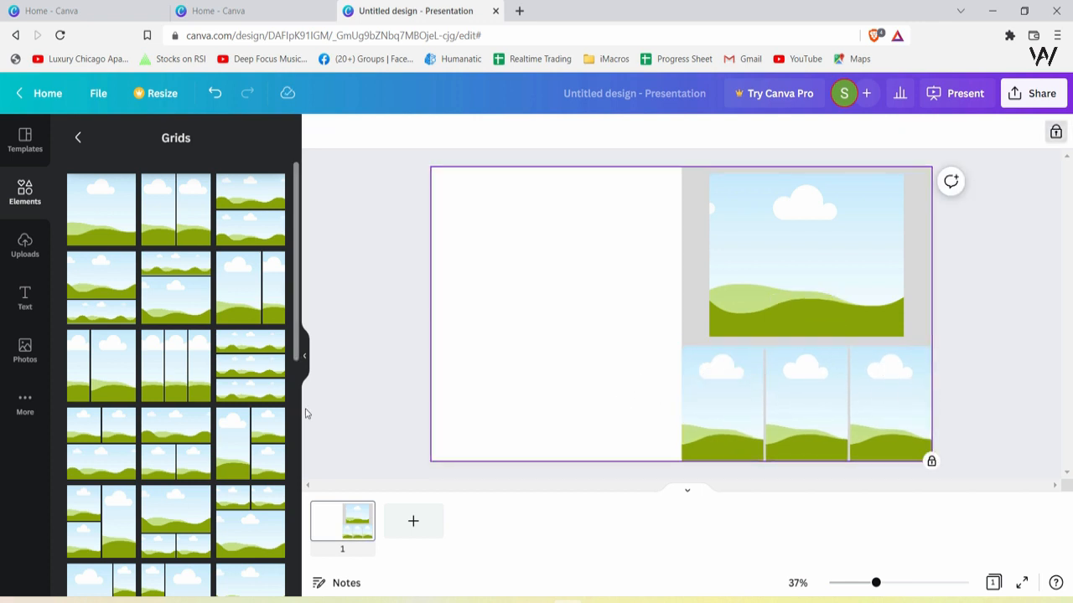
pyautogui.click(777, 417)
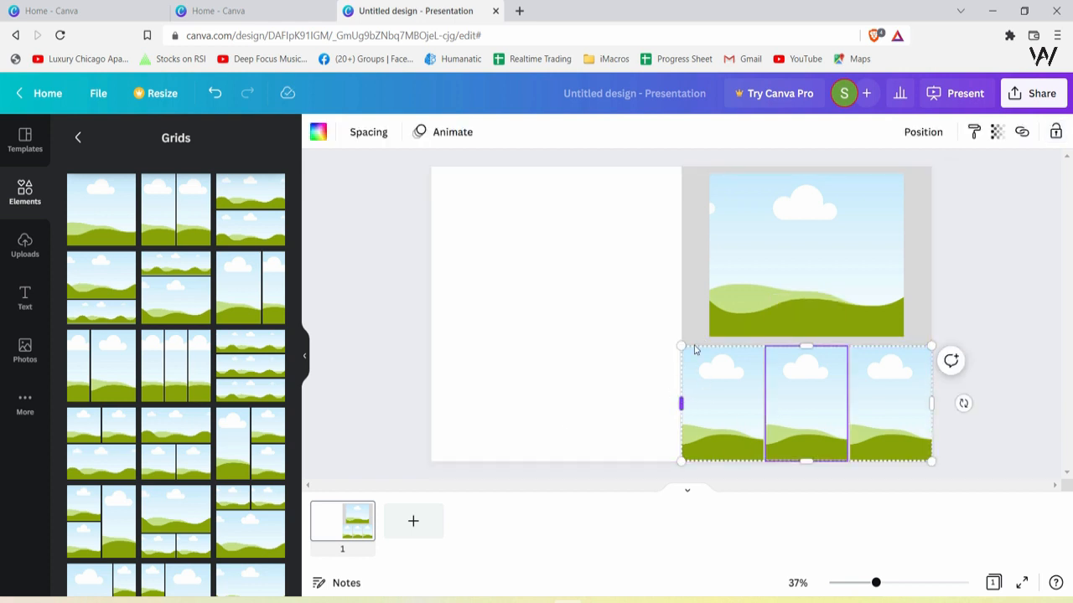
pyautogui.moveTo(683, 403); pyautogui.dragTo(707, 397)
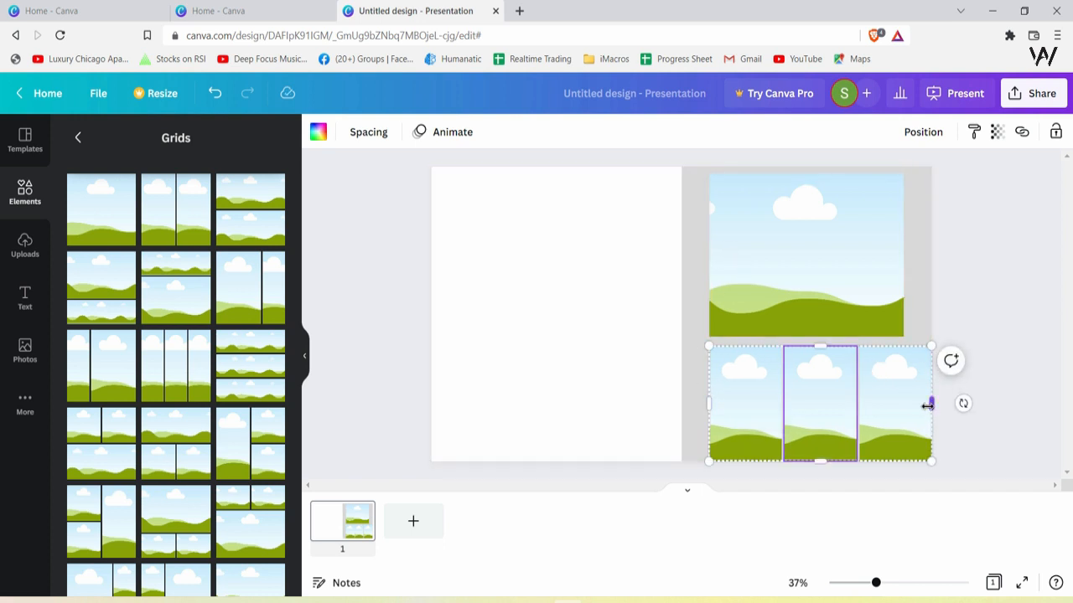
pyautogui.moveTo(927, 406); pyautogui.dragTo(905, 405)
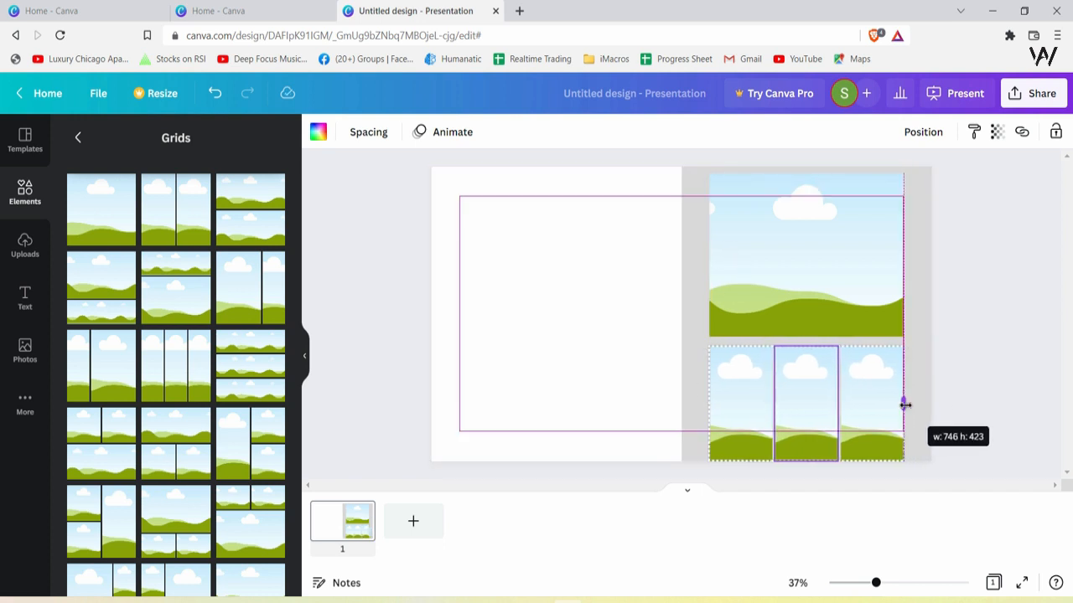
pyautogui.rightClick(906, 406)
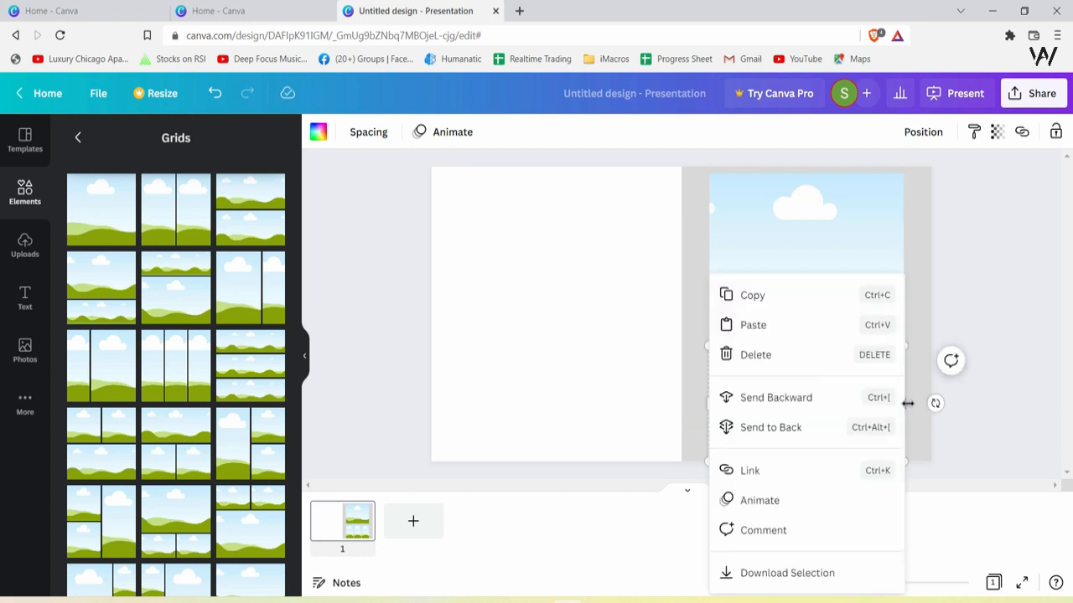
pyautogui.click(914, 412)
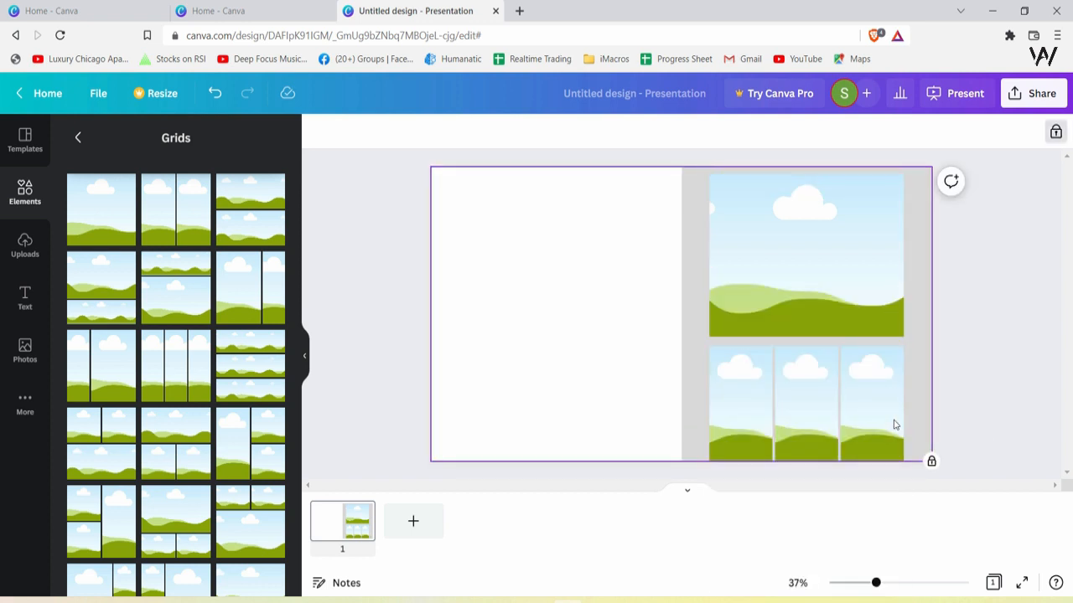
pyautogui.click(864, 455)
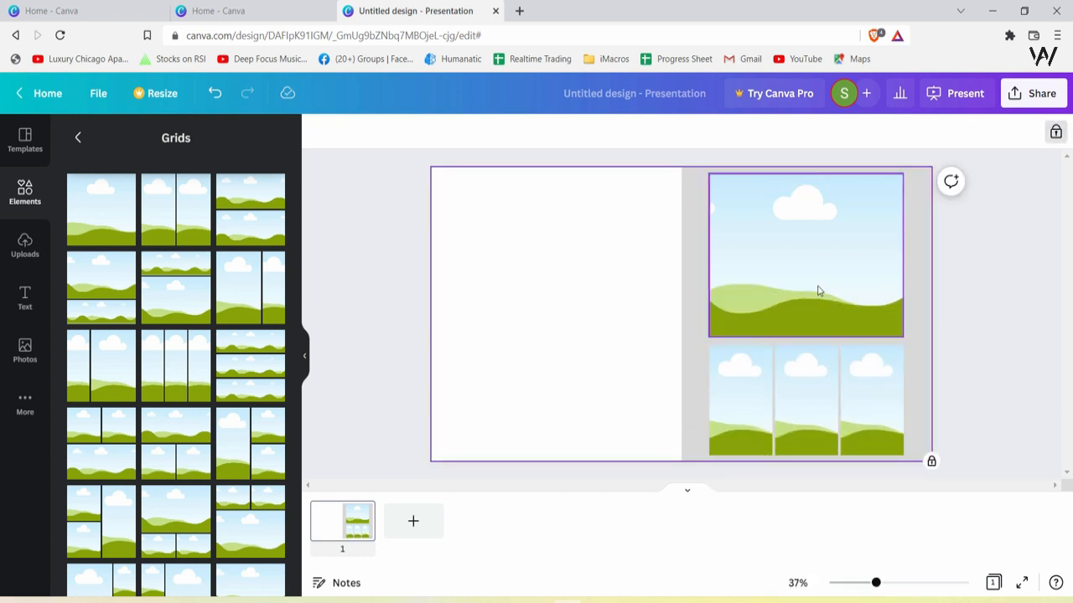
# Fill the single-cell grid with white
pyautogui.click(819, 291)
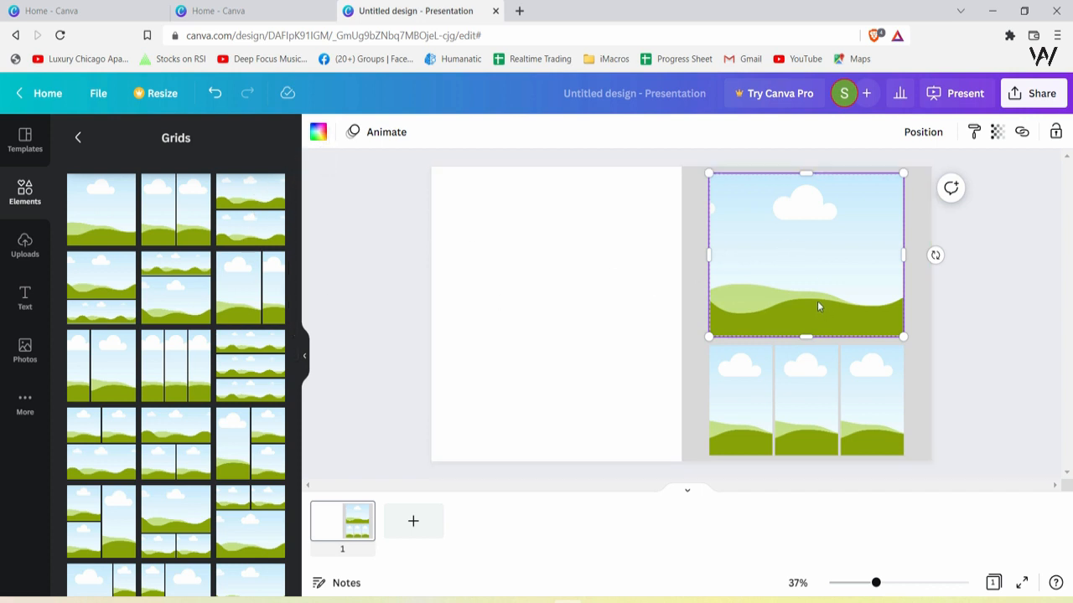
pyautogui.click(318, 133)
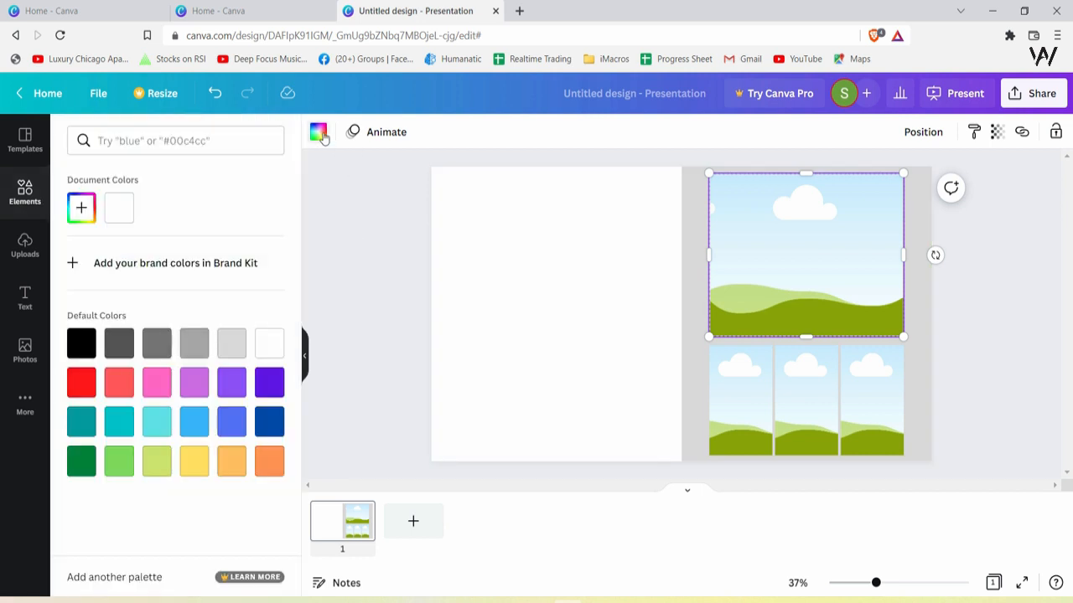
pyautogui.click(265, 346)
pyautogui.click(539, 263)
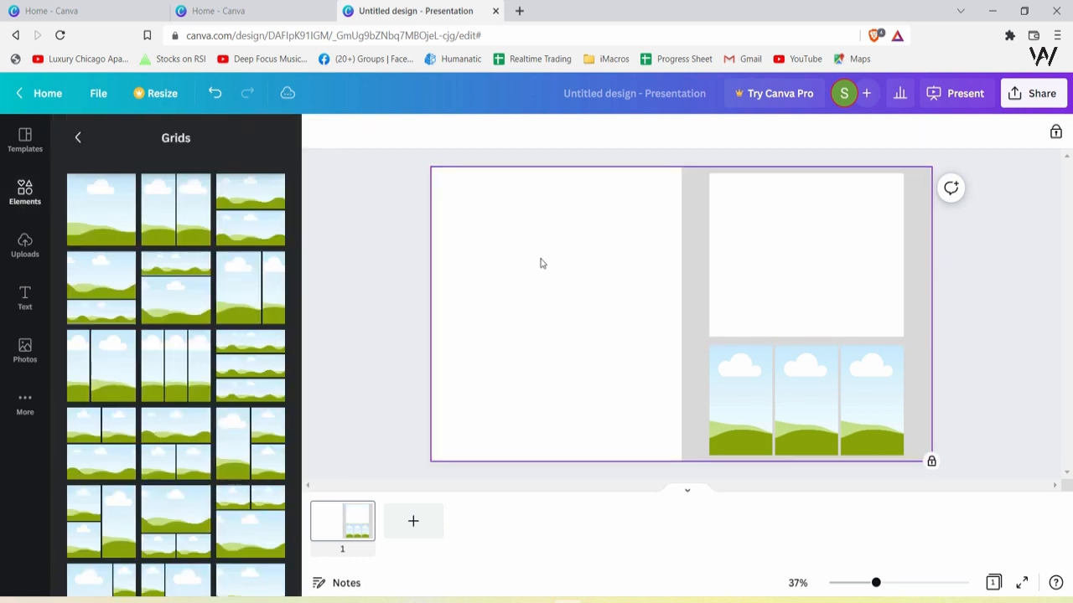
# Fill the left cell of the three-column grid with white
pyautogui.click(786, 226)
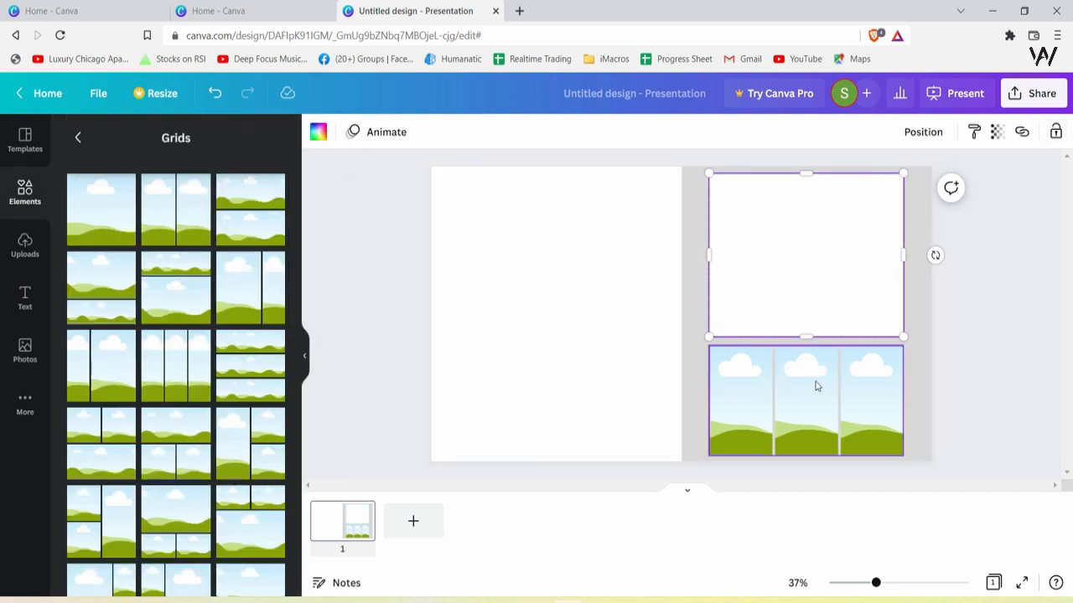
pyautogui.click(796, 268)
pyautogui.click(796, 267)
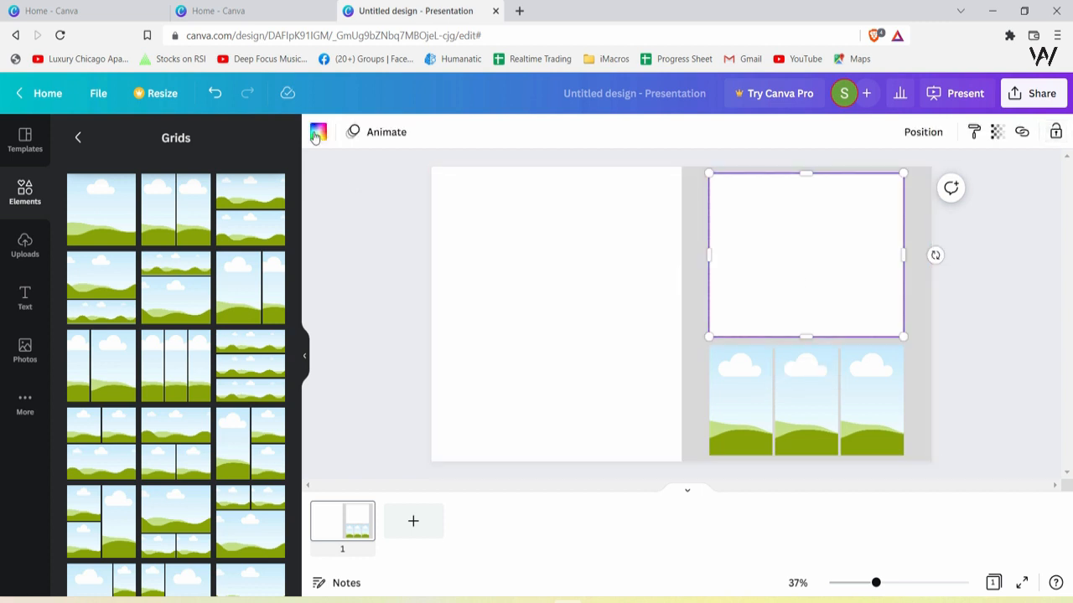
pyautogui.click(735, 436)
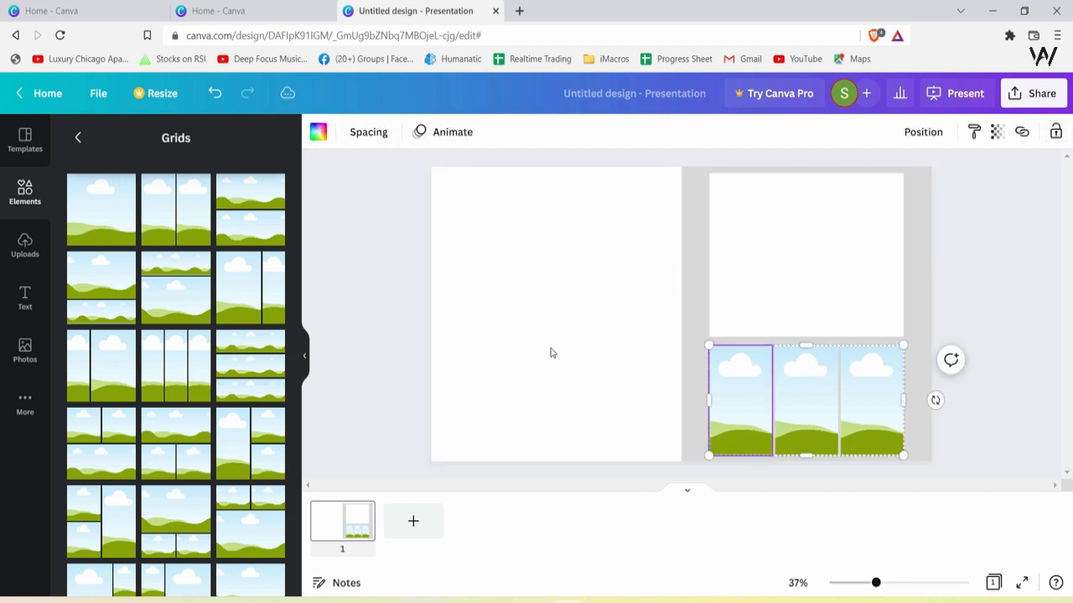
pyautogui.click(319, 134)
pyautogui.click(318, 136)
pyautogui.click(317, 136)
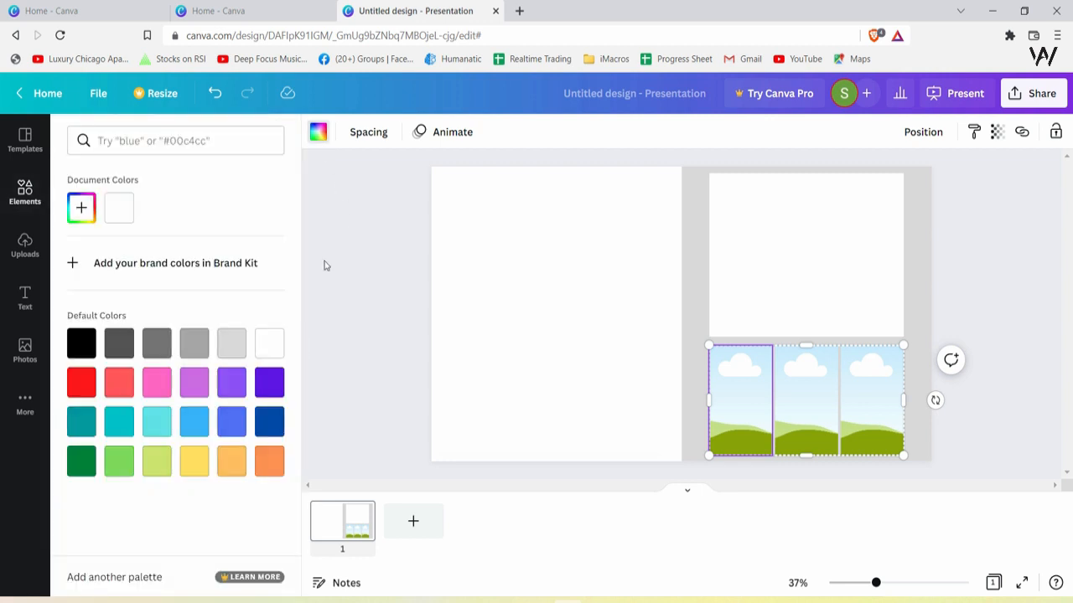
pyautogui.click(269, 342)
pyautogui.press('Escape')
# Fill the middle and right cells of the three-column grid with white
pyautogui.click(805, 394)
pyautogui.click(318, 131)
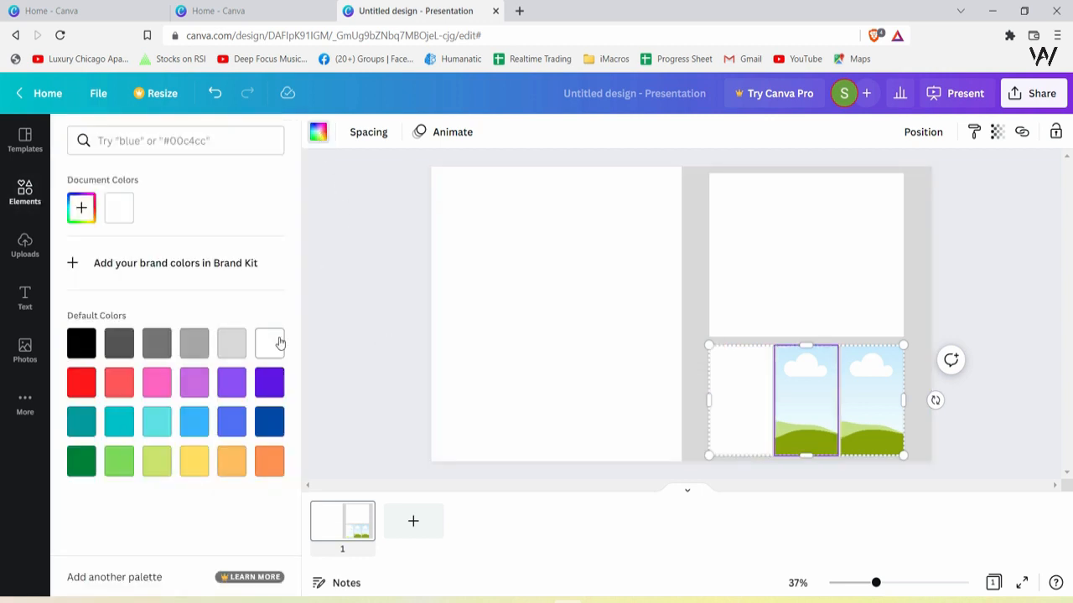
pyautogui.click(269, 342)
pyautogui.click(864, 402)
pyautogui.click(318, 132)
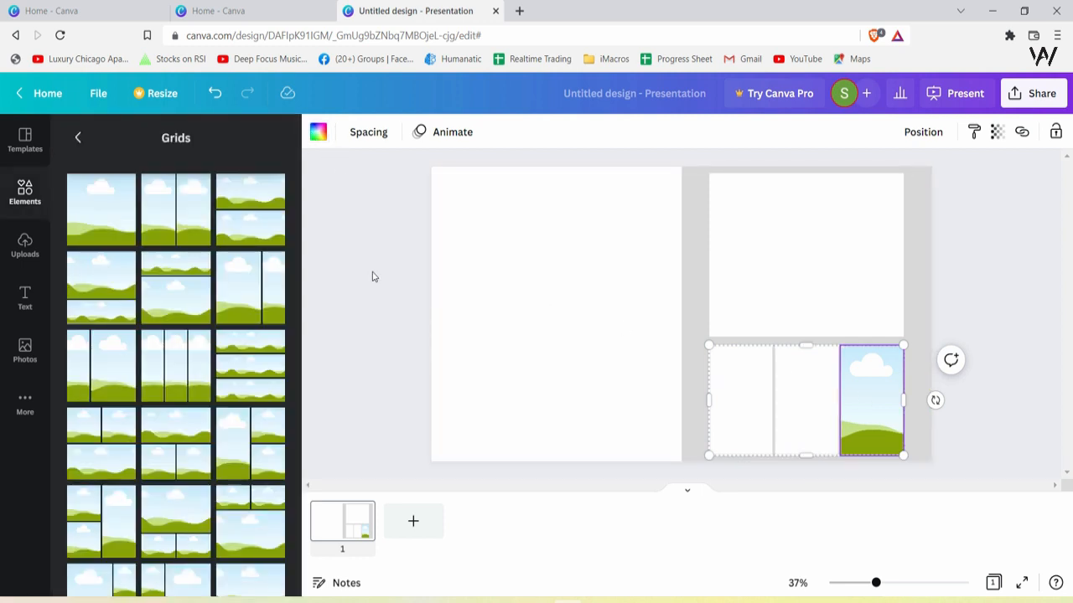
pyautogui.click(318, 132)
pyautogui.click(269, 342)
pyautogui.press('Escape')
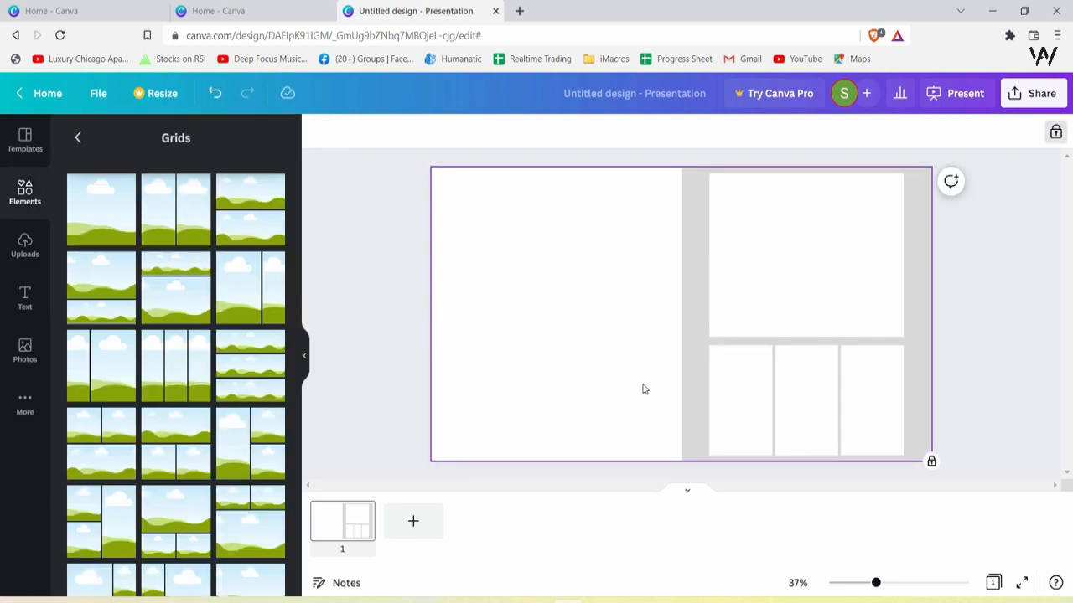
# Lock the single-cell grid in place
pyautogui.click(831, 271)
pyautogui.click(1051, 335)
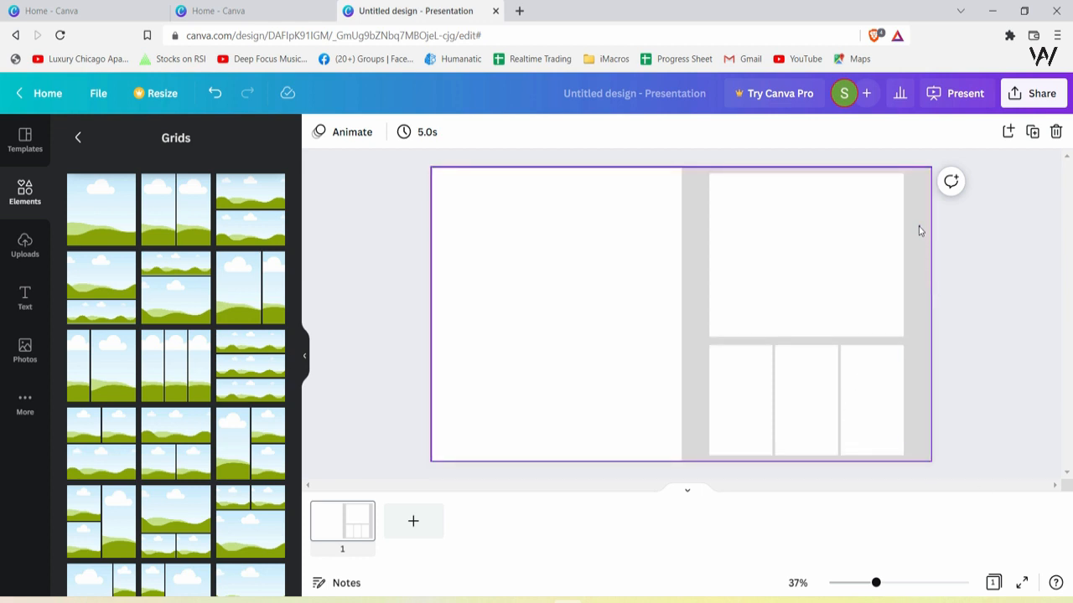
pyautogui.moveTo(918, 230); pyautogui.dragTo(450, 432)
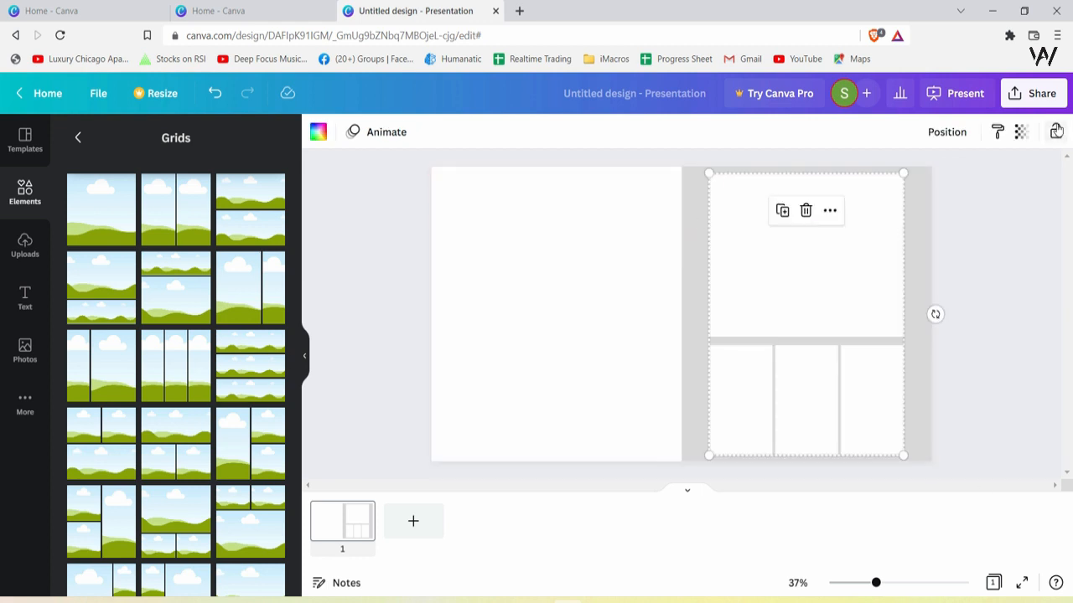
pyautogui.click(1056, 131)
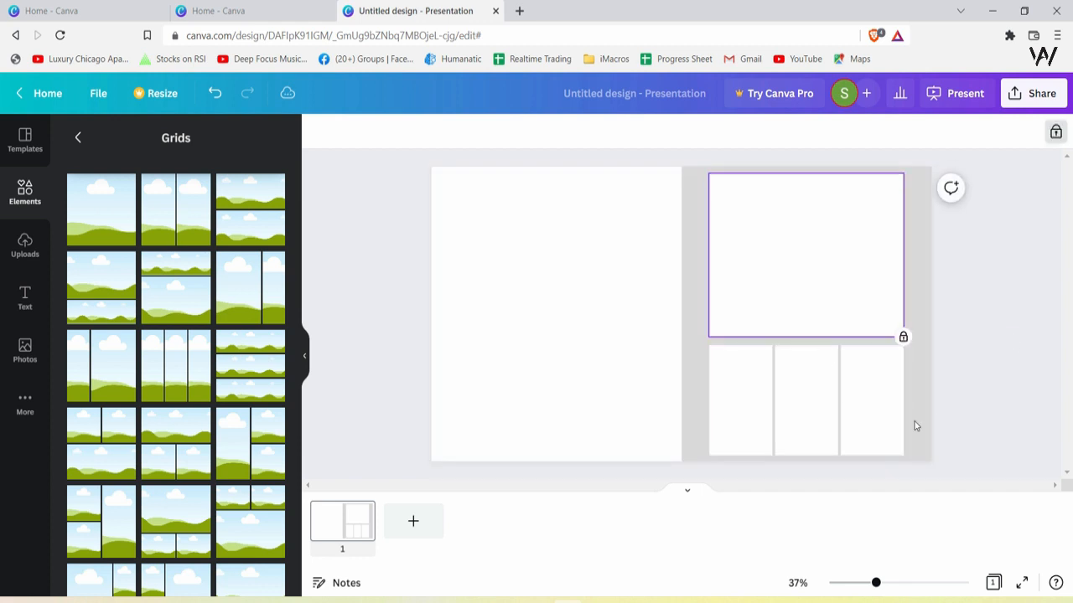
# Unlock the three-column grid and place a copy of it in the lower part of the white left half
pyautogui.moveTo(841, 402); pyautogui.dragTo(862, 446)
pyautogui.moveTo(864, 383); pyautogui.dragTo(887, 446)
pyautogui.moveTo(814, 258); pyautogui.dragTo(852, 358)
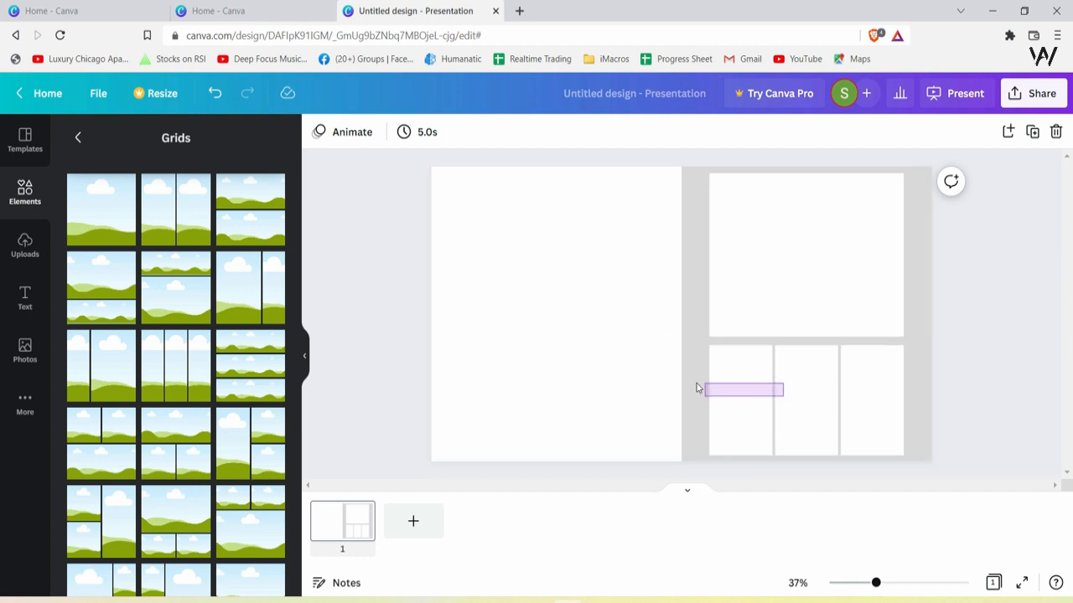
pyautogui.click(850, 429)
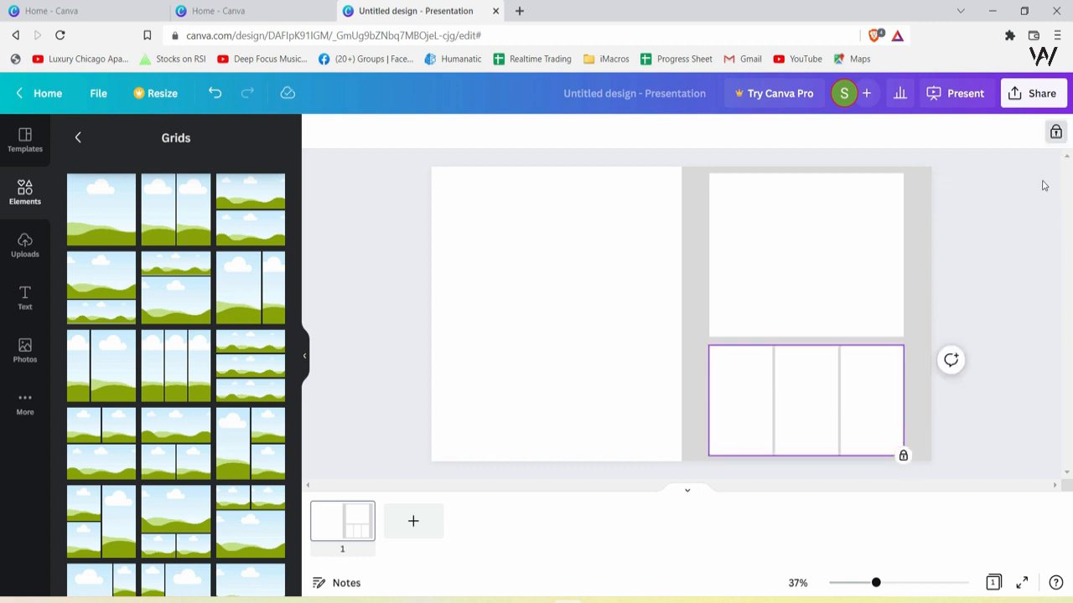
pyautogui.click(1058, 134)
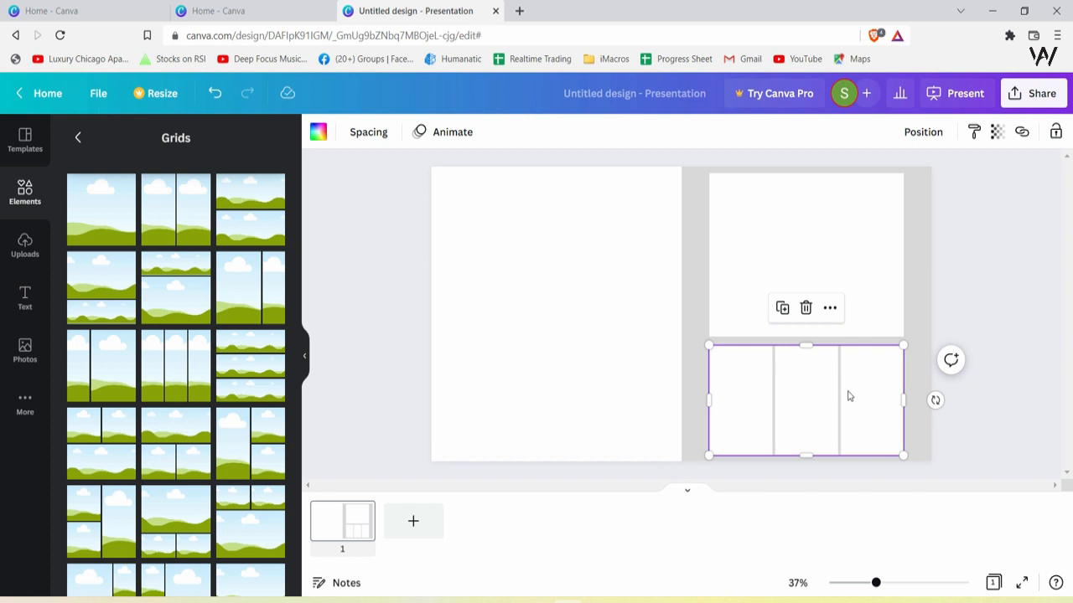
pyautogui.moveTo(800, 391); pyautogui.dragTo(608, 385)
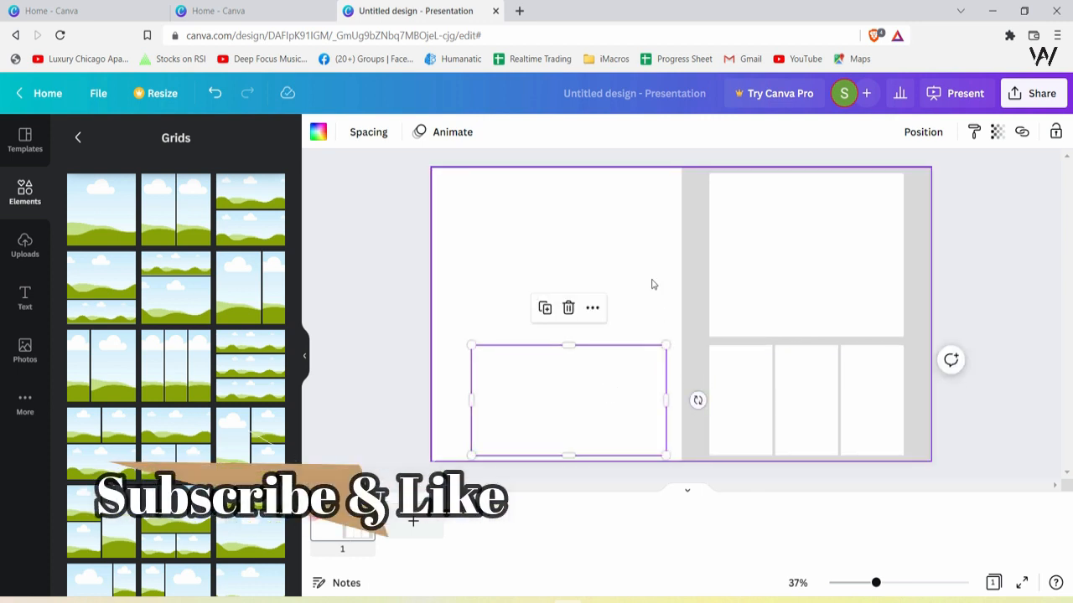
# Fill the copied three-column grid's cells with light grey
pyautogui.click(318, 131)
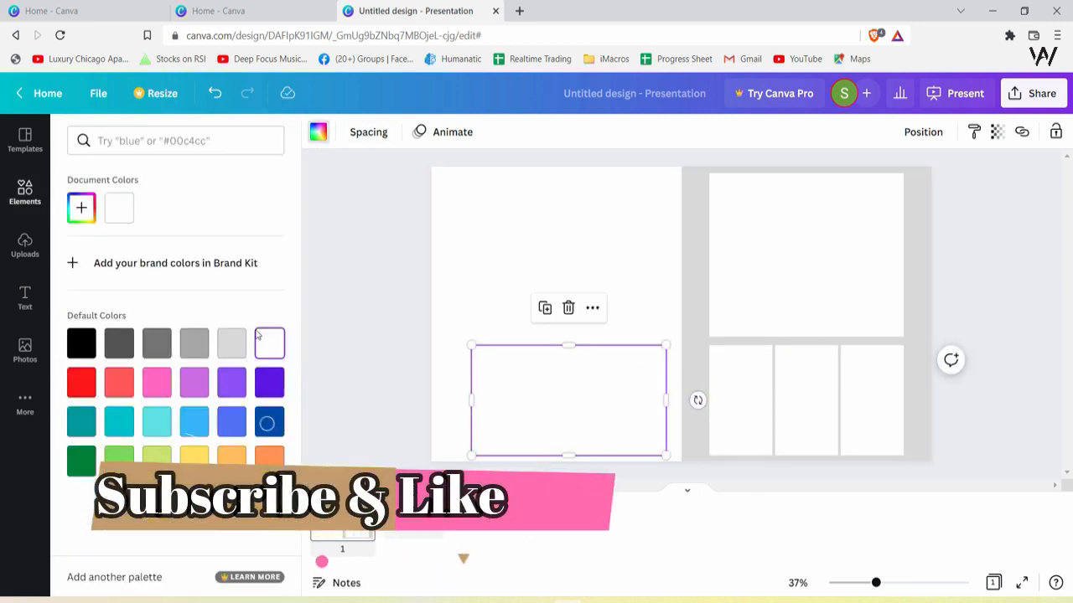
pyautogui.click(231, 343)
pyautogui.click(438, 311)
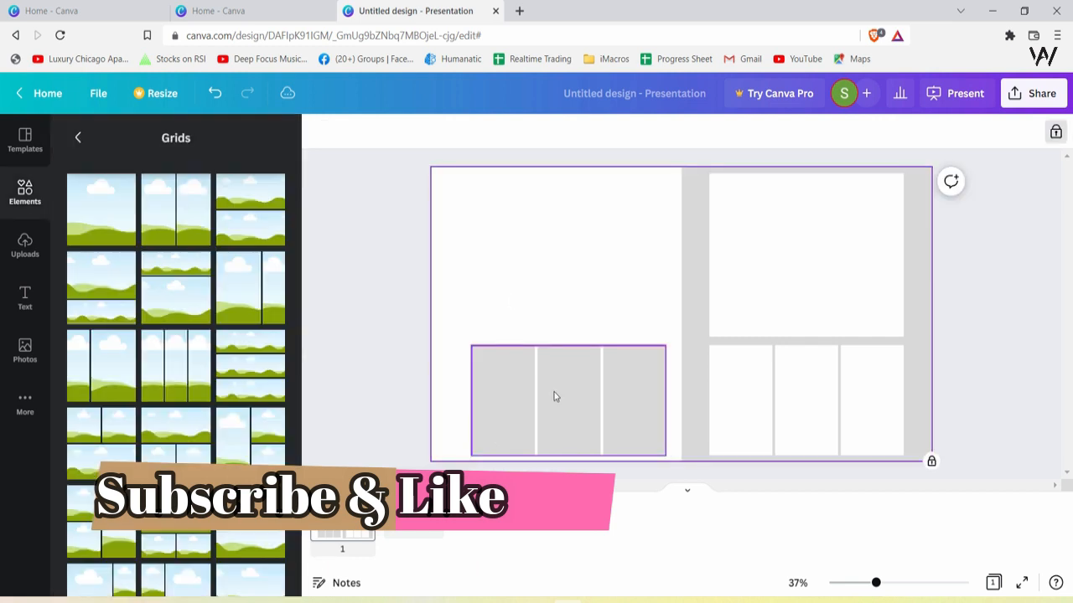
# Reposition and enlarge the grey three-column grid in the lower part of the white half
pyautogui.moveTo(553, 394); pyautogui.dragTo(546, 390)
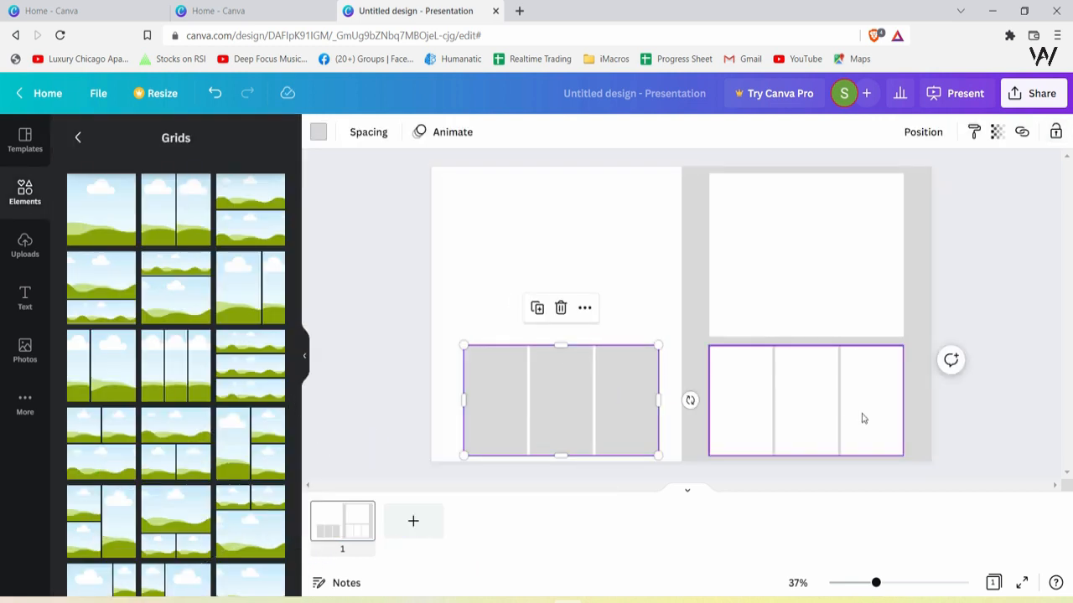
pyautogui.moveTo(565, 343); pyautogui.dragTo(578, 316)
pyautogui.click(673, 270)
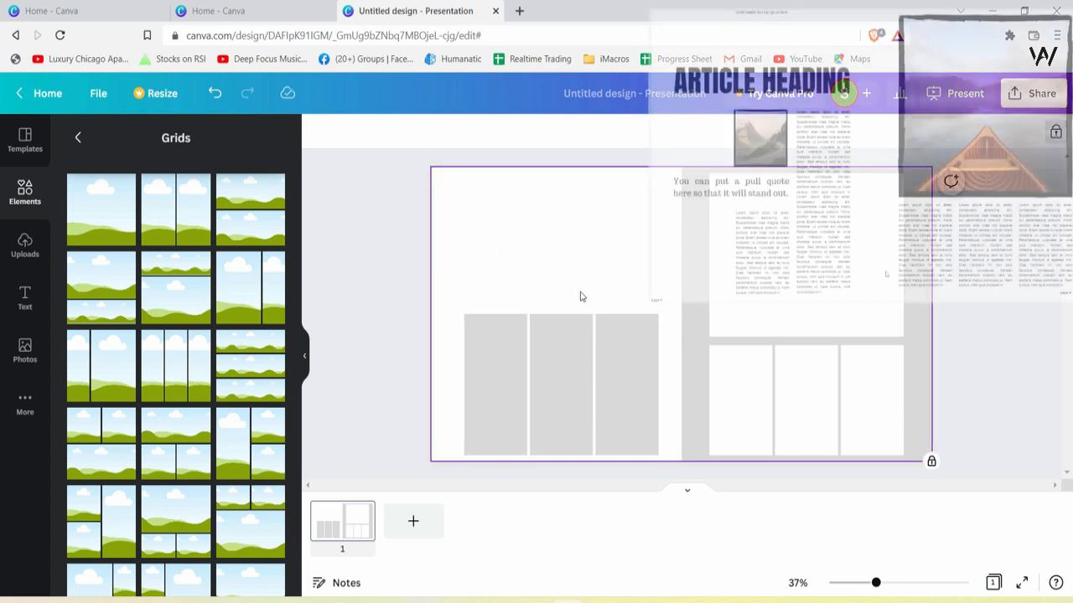
# Add a heading and move it to the upper left corner of the white half, reduced to size 66.2
pyautogui.click(27, 300)
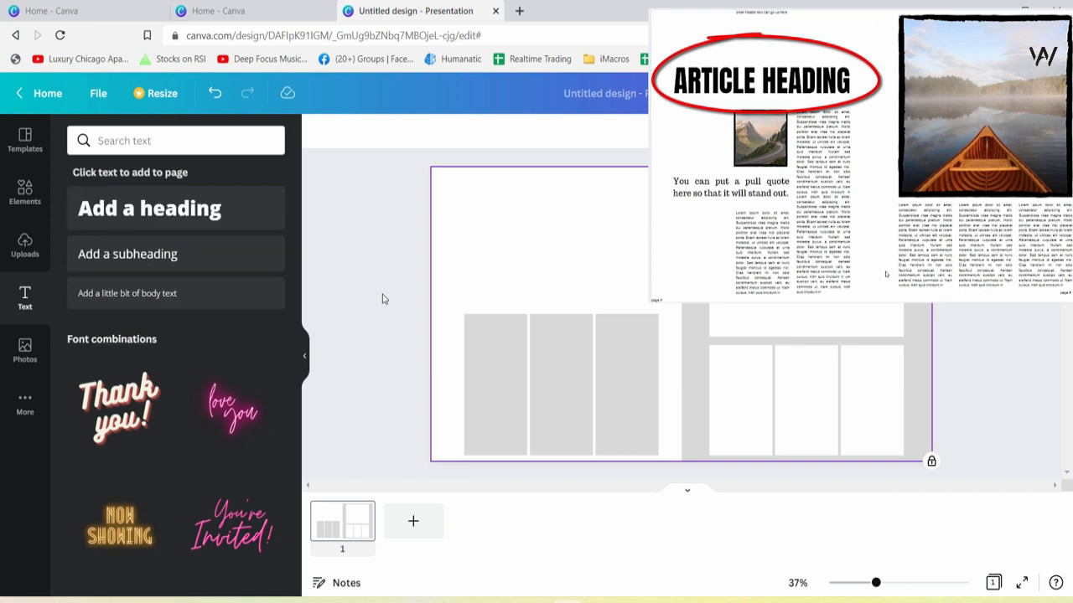
pyautogui.click(127, 210)
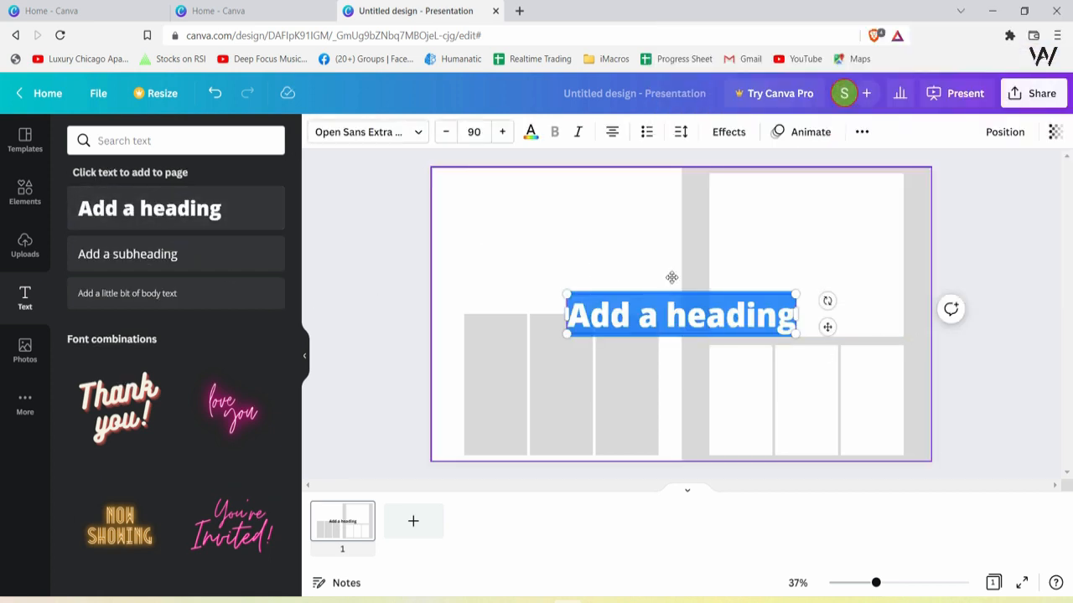
pyautogui.moveTo(731, 318); pyautogui.dragTo(587, 200)
pyautogui.moveTo(671, 221); pyautogui.dragTo(581, 204)
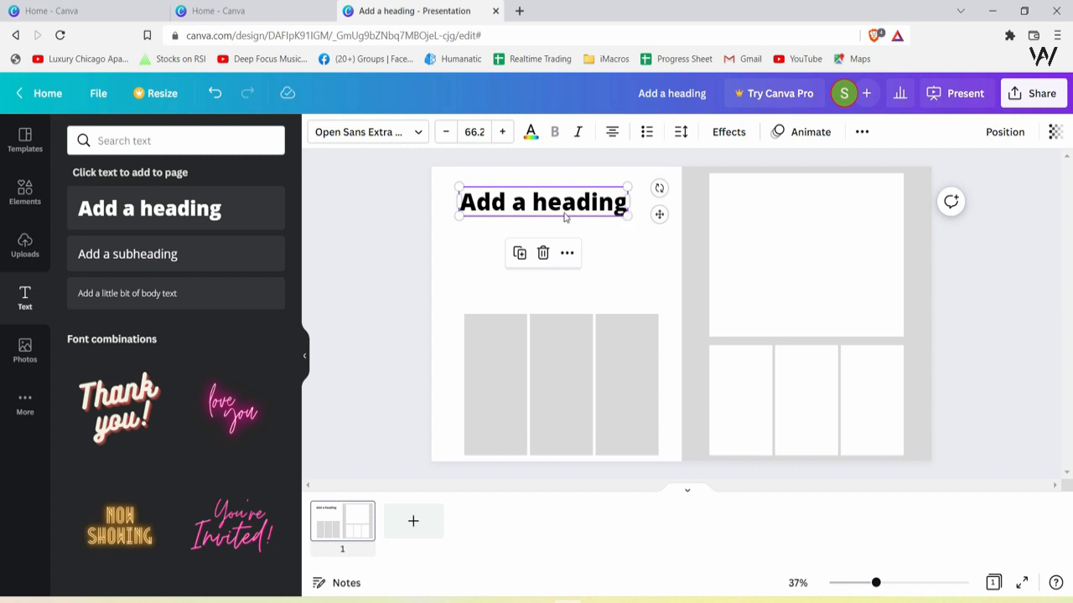
pyautogui.click(634, 247)
pyautogui.moveTo(566, 203); pyautogui.dragTo(531, 211)
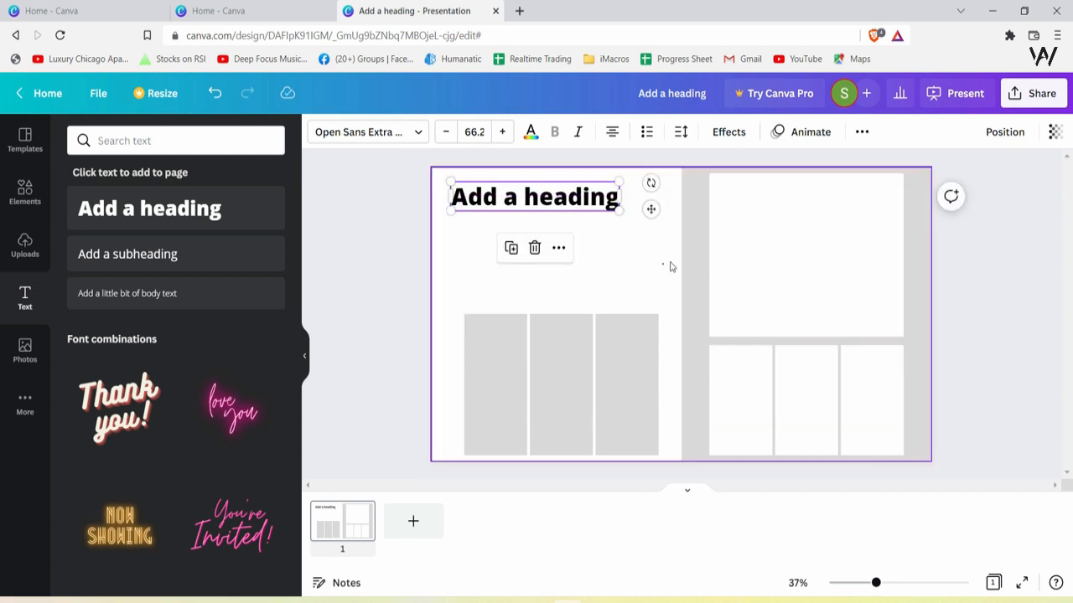
# Unlock the single-cell grid and place a resized copy of it in the white left half above the three-column grid
pyautogui.click(830, 261)
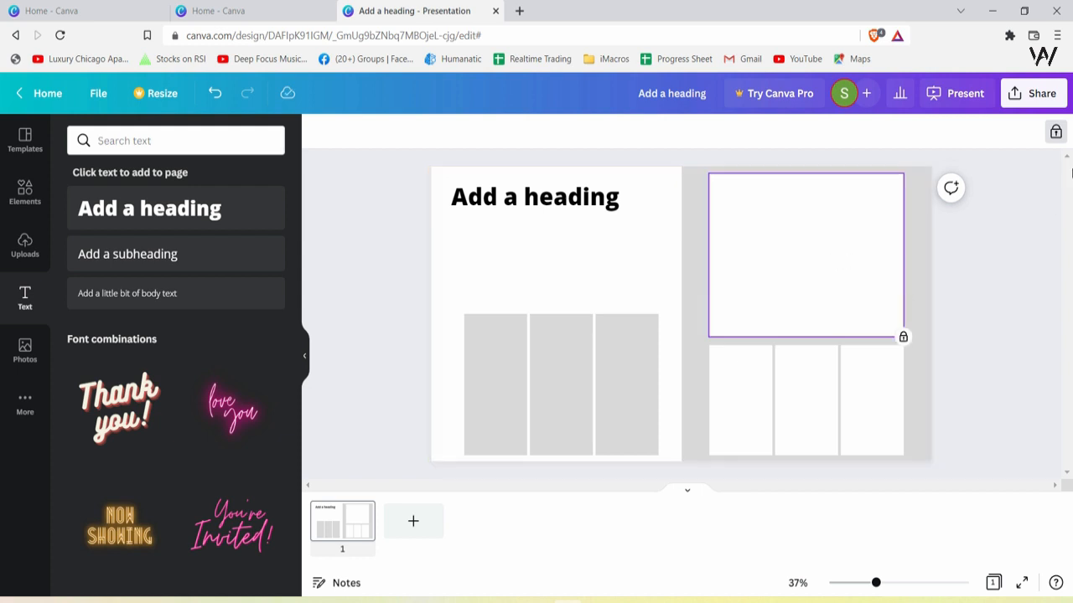
pyautogui.click(1056, 134)
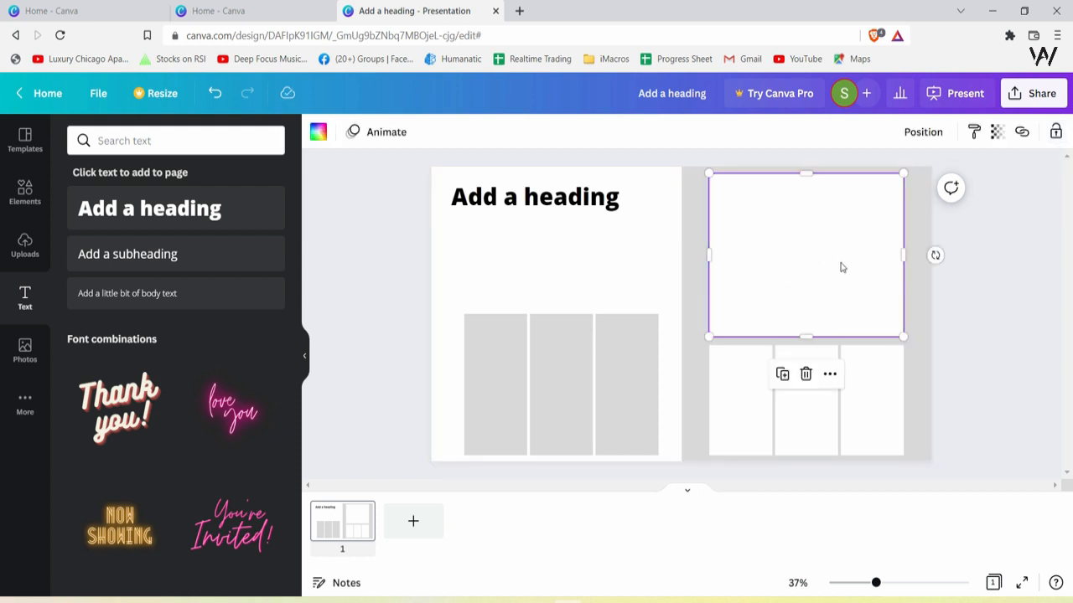
pyautogui.moveTo(842, 267); pyautogui.dragTo(567, 301)
pyautogui.moveTo(441, 210); pyautogui.dragTo(527, 276)
pyautogui.moveTo(572, 330); pyautogui.dragTo(513, 264)
# Fill the copied single-cell grid with light grey
pyautogui.click(319, 132)
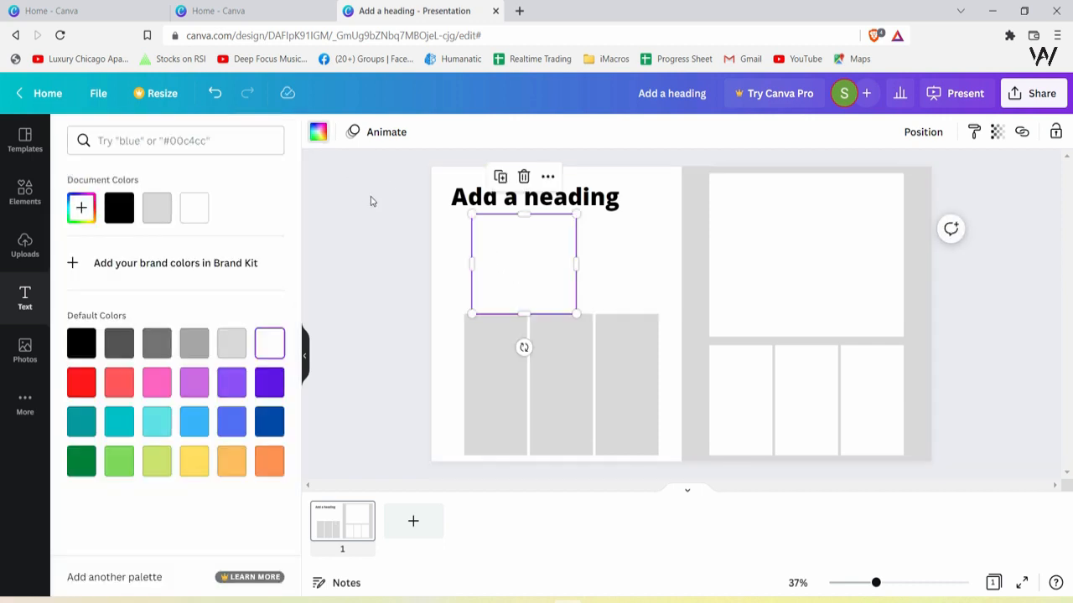
pyautogui.click(157, 208)
pyautogui.click(625, 268)
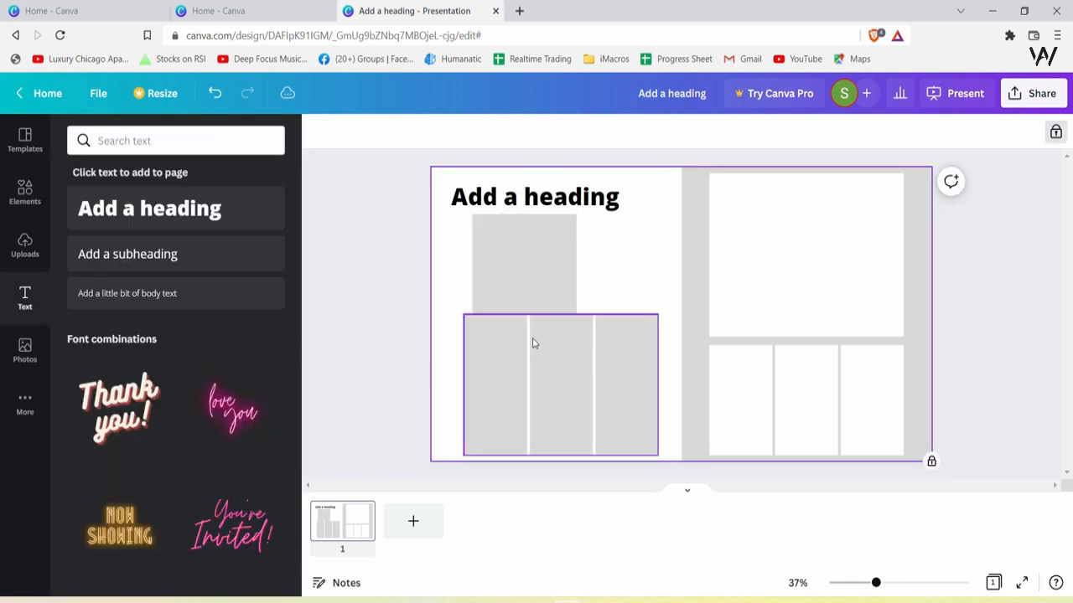
# Resize the grey single-cell grid into a full-width banner above the three-column grid and shorten the three-column grid below it
pyautogui.click(528, 285)
pyautogui.moveTo(575, 313); pyautogui.dragTo(565, 304)
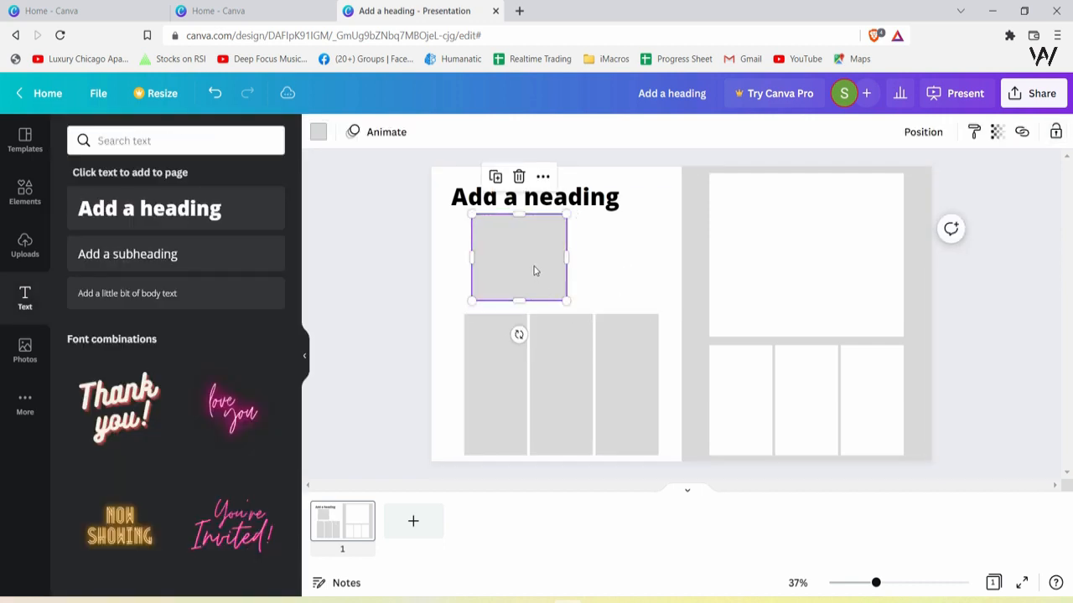
pyautogui.moveTo(534, 271); pyautogui.dragTo(502, 265)
pyautogui.click(618, 271)
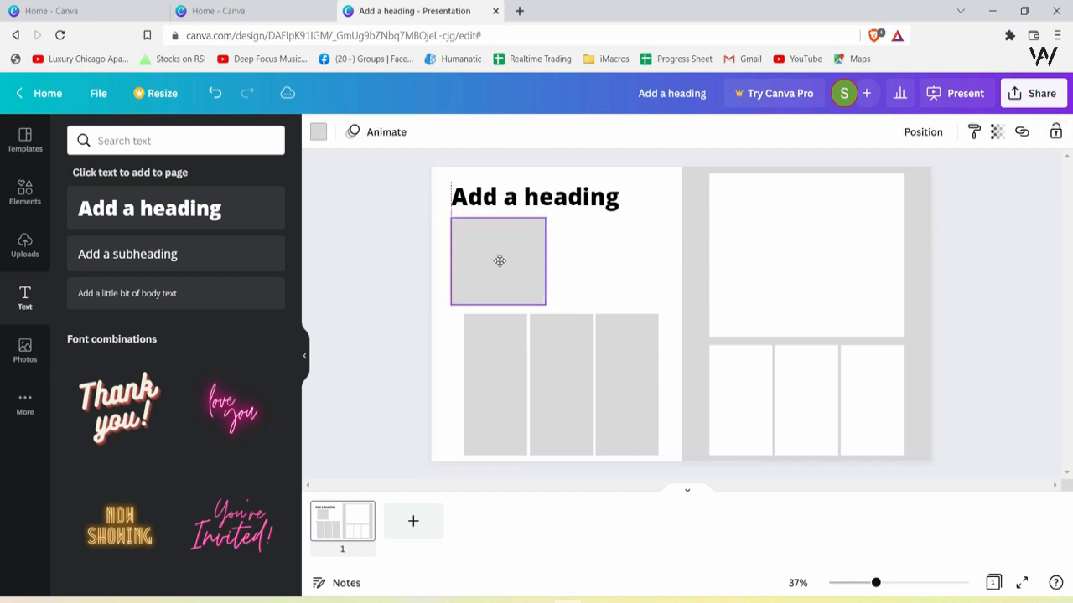
pyautogui.click(539, 207)
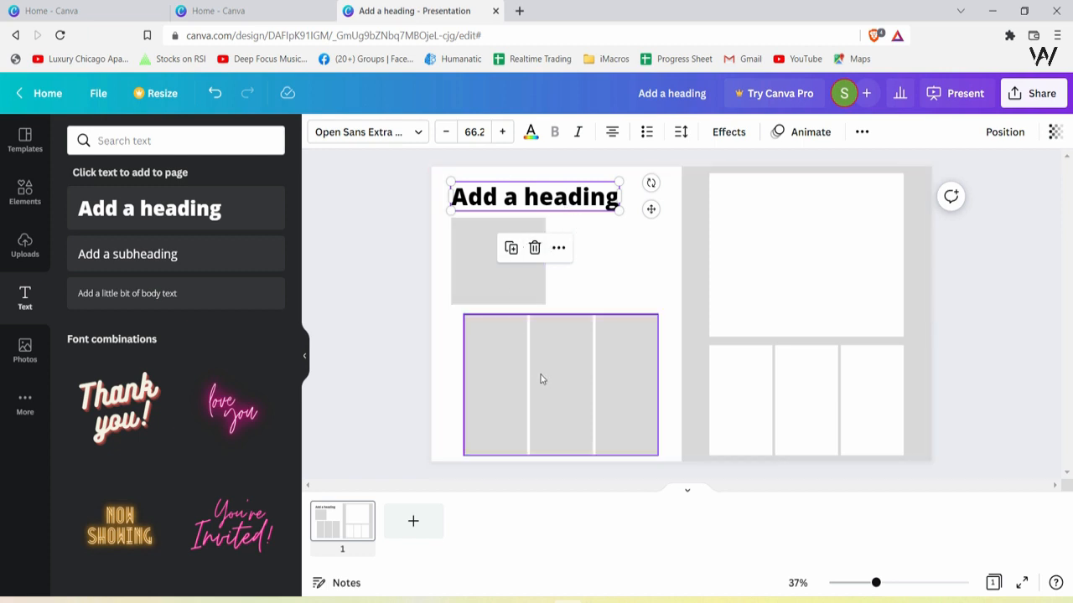
pyautogui.moveTo(492, 265); pyautogui.dragTo(659, 285)
pyautogui.moveTo(598, 376); pyautogui.dragTo(597, 390)
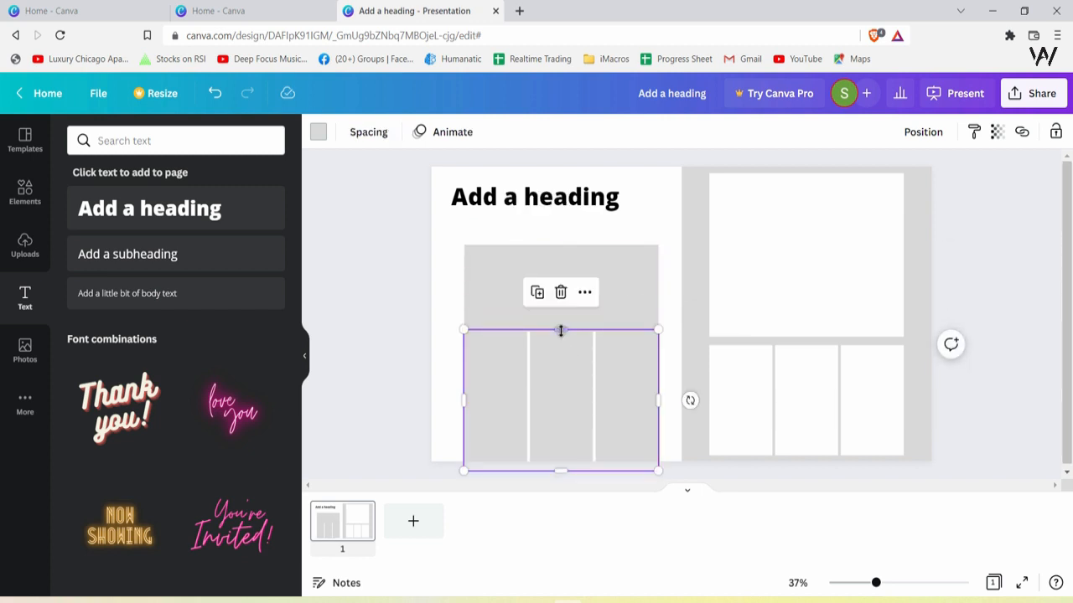
pyautogui.moveTo(560, 331); pyautogui.dragTo(569, 357)
# Move the heading down to align with the left edge of the banner
pyautogui.moveTo(530, 201); pyautogui.dragTo(540, 220)
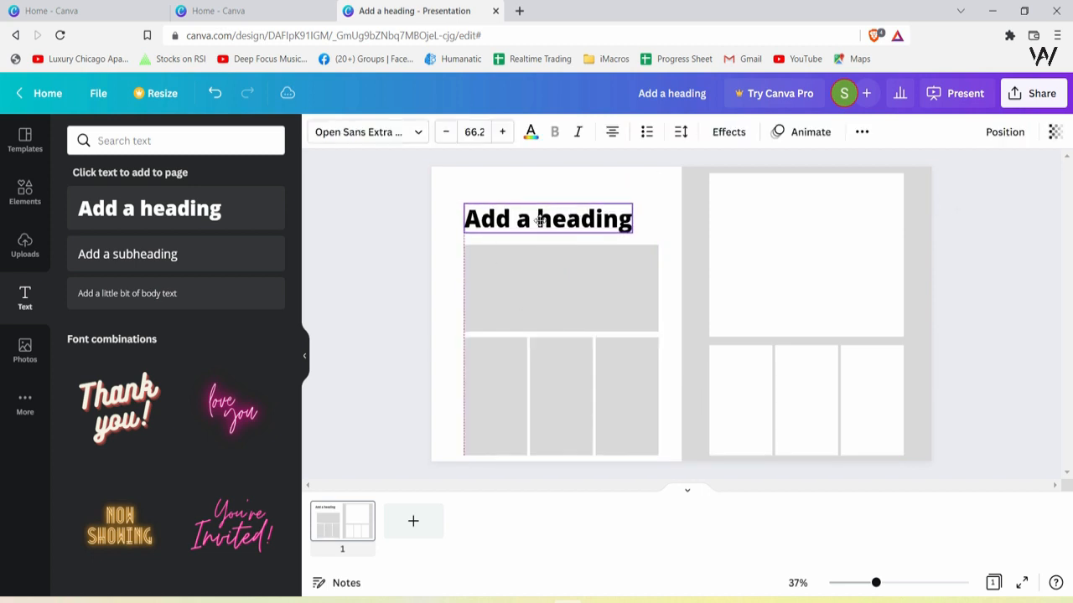
pyautogui.click(553, 269)
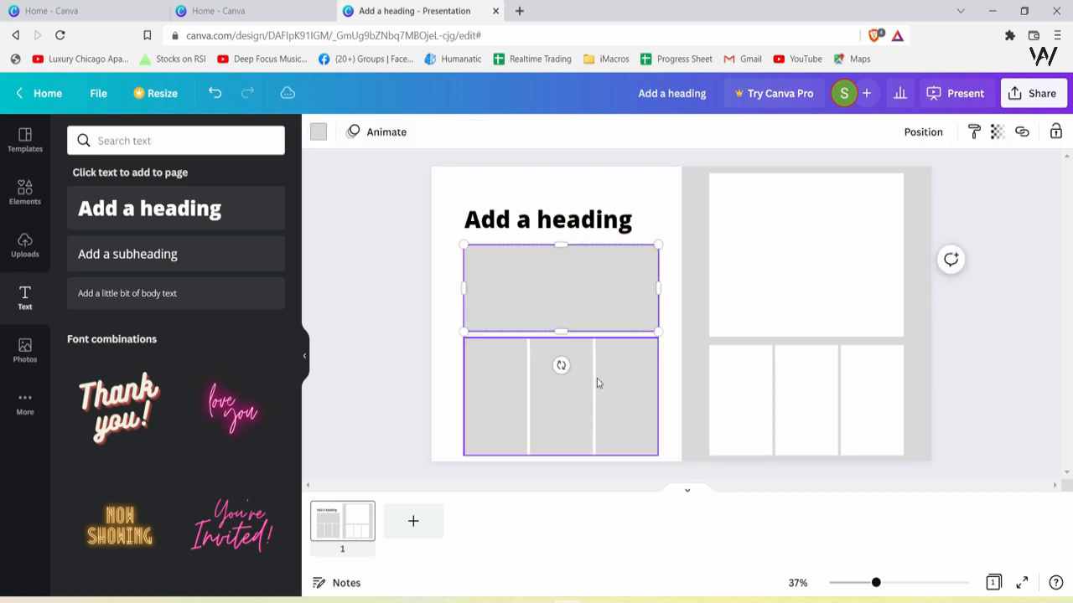
pyautogui.moveTo(659, 288)
pyautogui.mouseDown()
pyautogui.moveTo(634, 285)
pyautogui.moveTo(657, 287)
pyautogui.mouseUp()
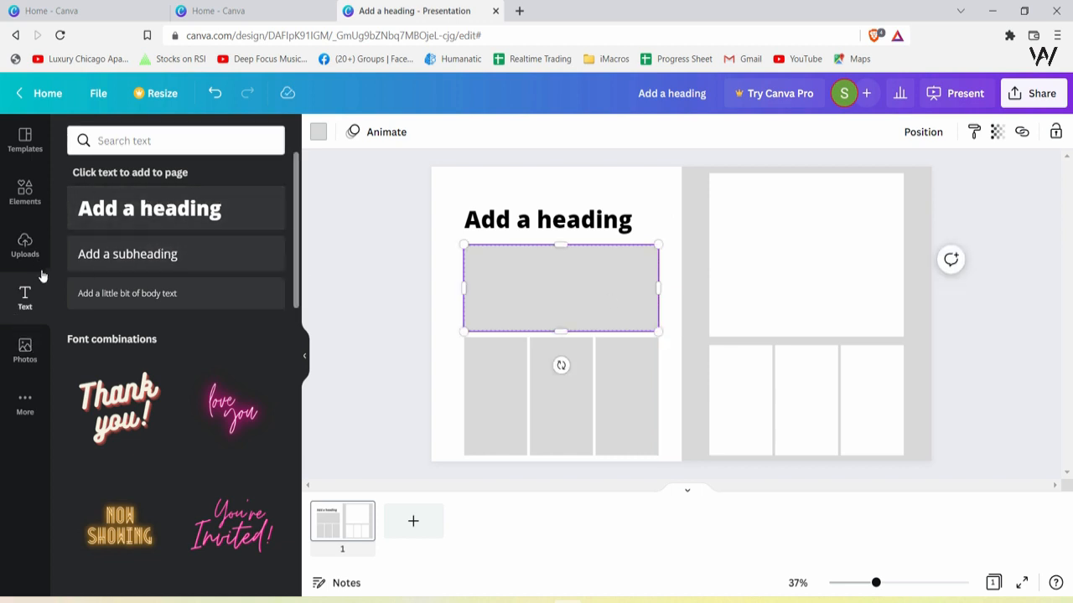
# Search the photo library for forest
pyautogui.click(25, 348)
pyautogui.click(188, 141)
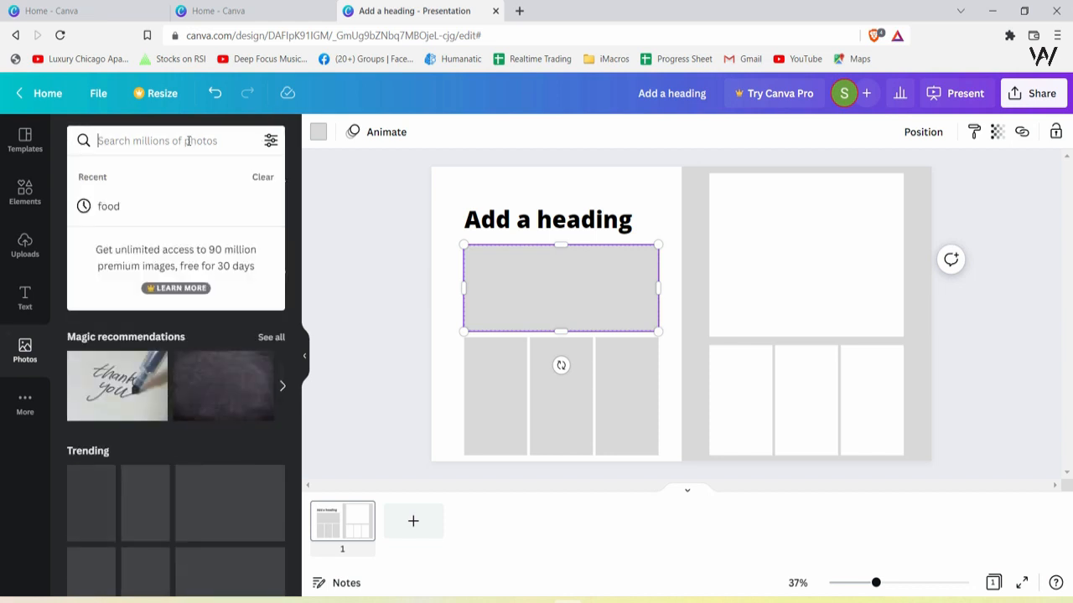
pyautogui.write('forest')
pyautogui.press('Return')
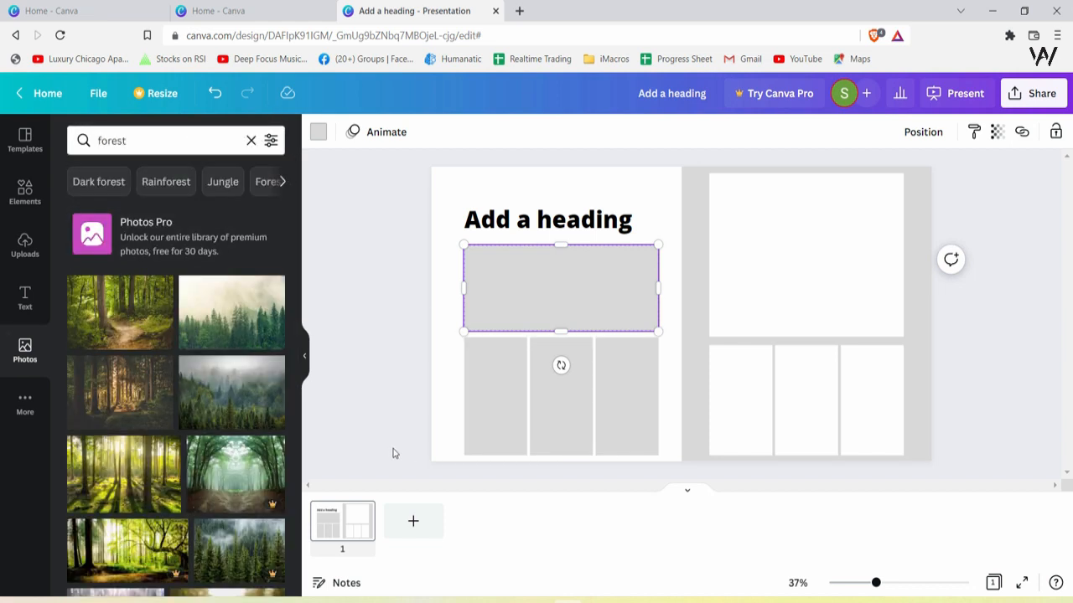
# Fill the banner grid with a misty forest photo from the results
pyautogui.scroll(-2, 260, 385)
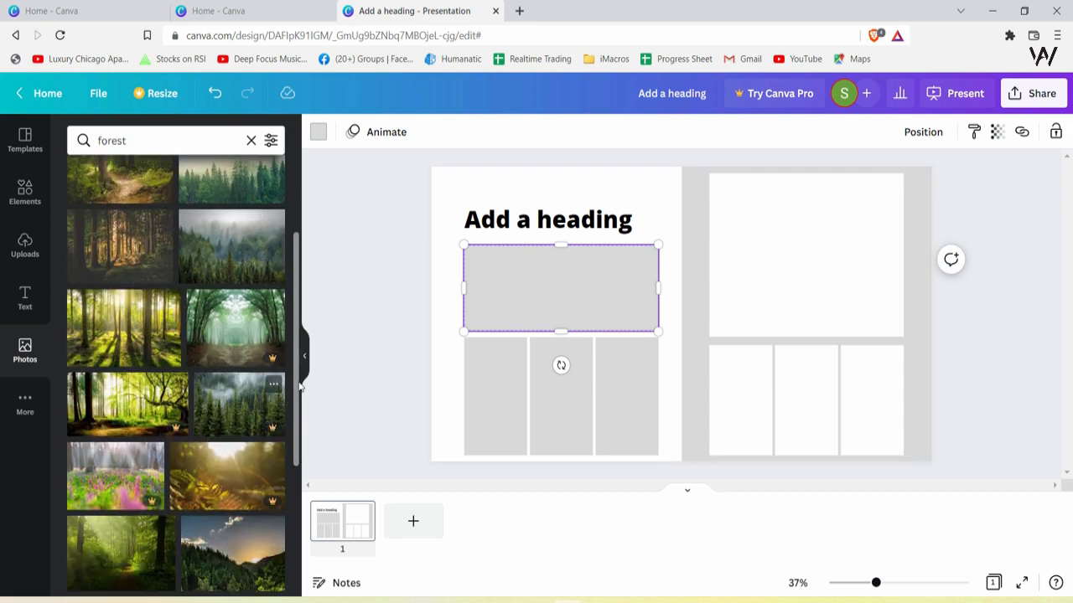
pyautogui.scroll(3, 245, 421)
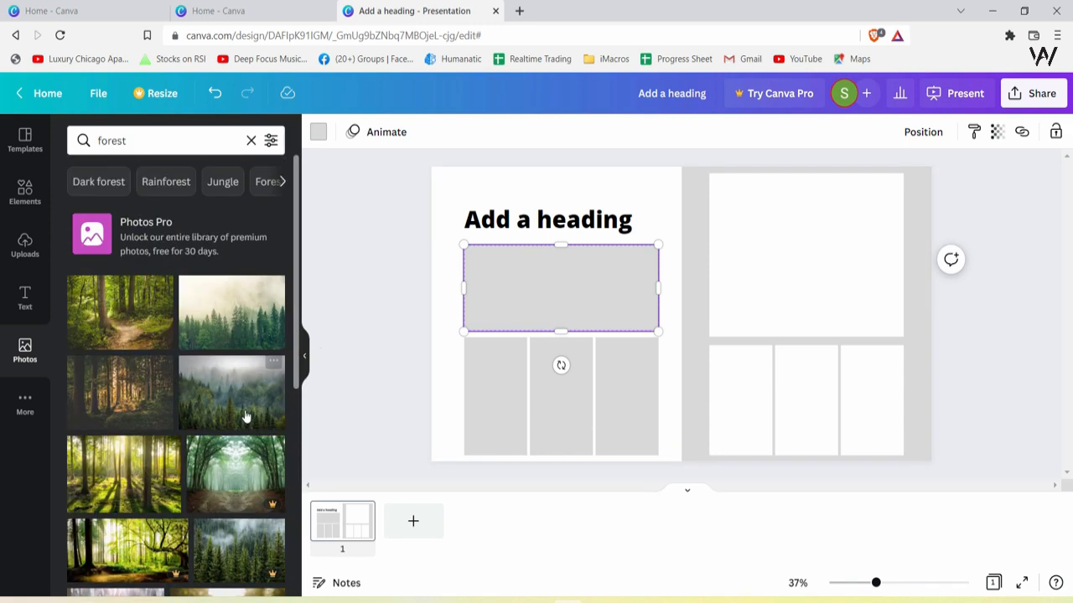
pyautogui.moveTo(82, 319); pyautogui.dragTo(475, 312)
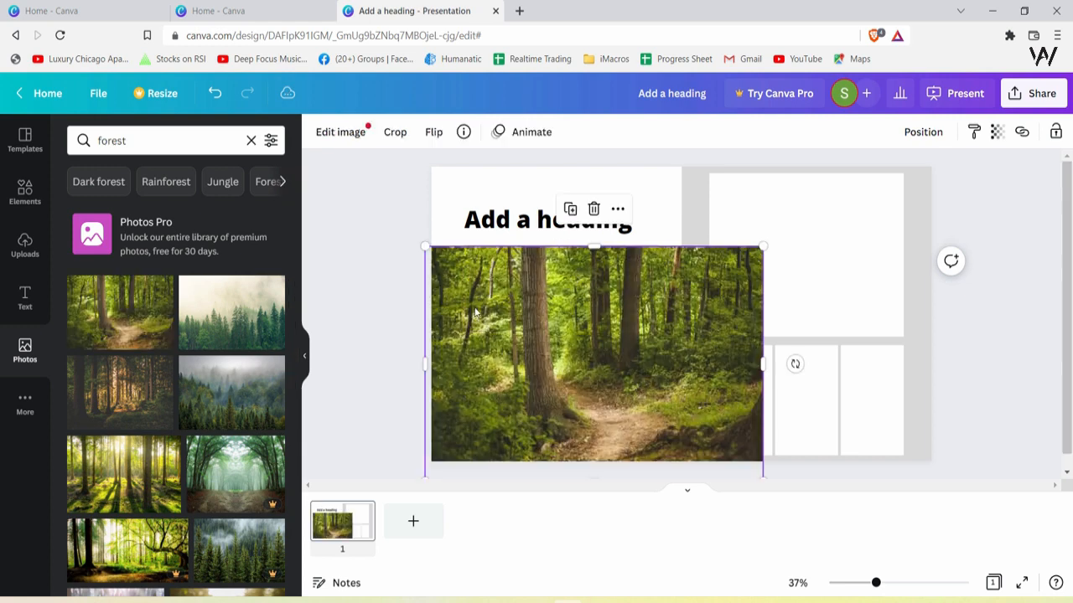
pyautogui.hotkey('ctrl', 'z')
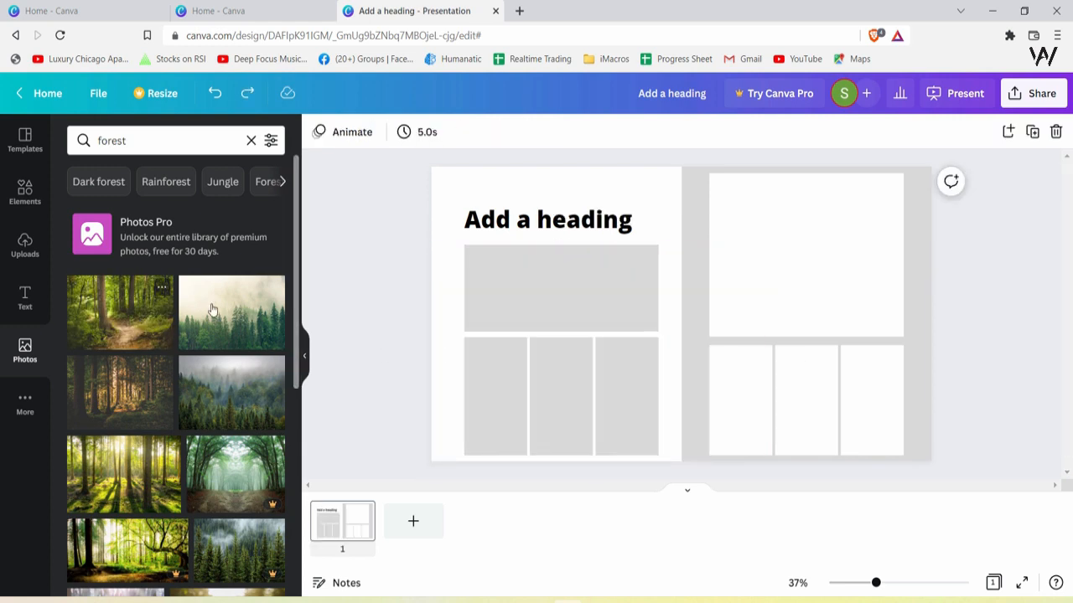
pyautogui.moveTo(121, 312); pyautogui.dragTo(559, 290)
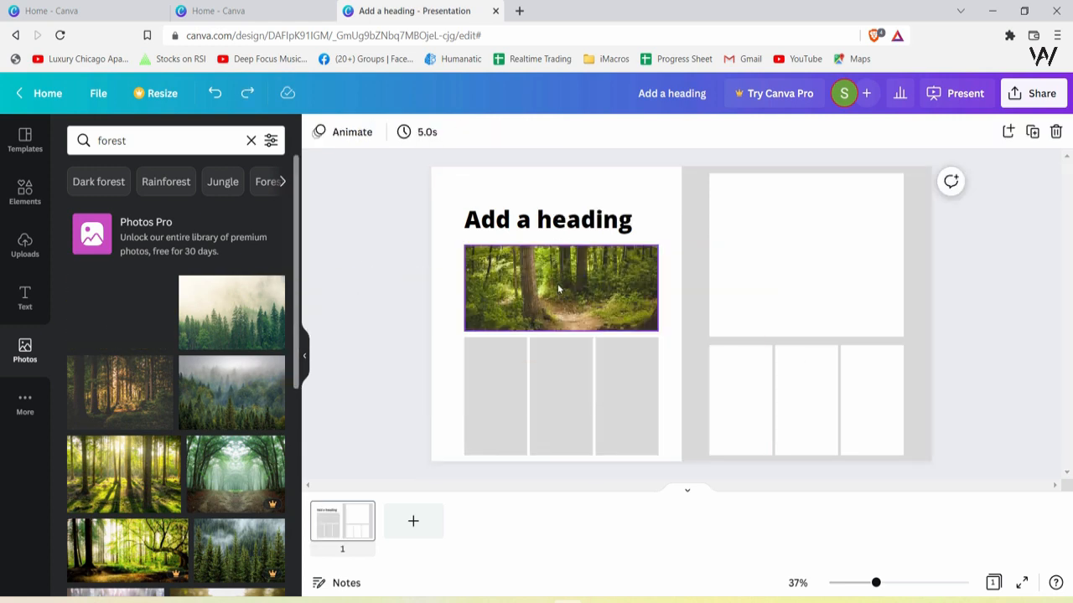
pyautogui.click(652, 282)
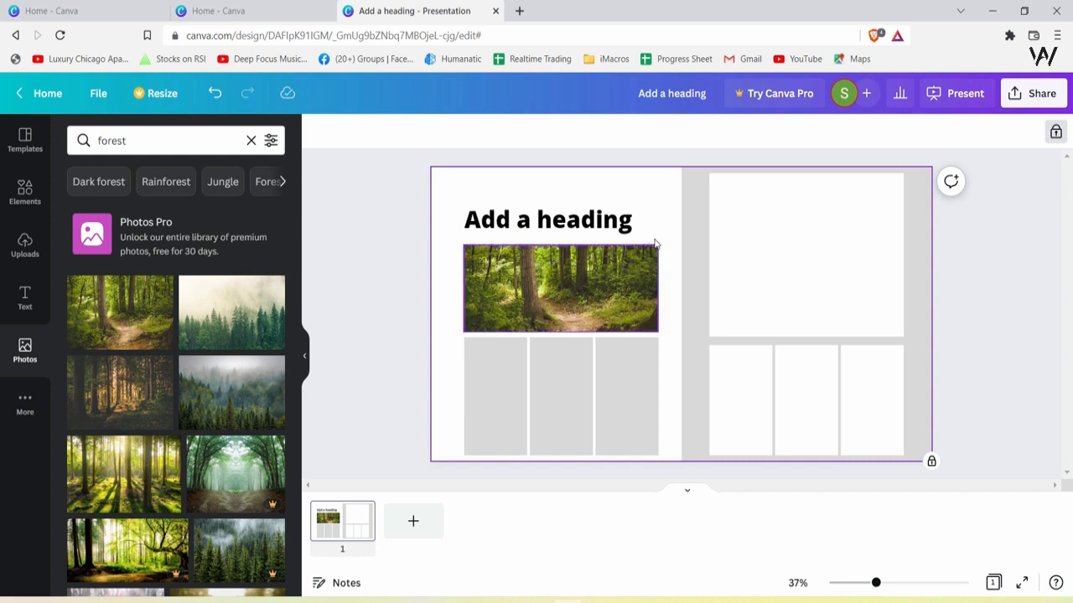
pyautogui.moveTo(268, 285); pyautogui.dragTo(595, 273)
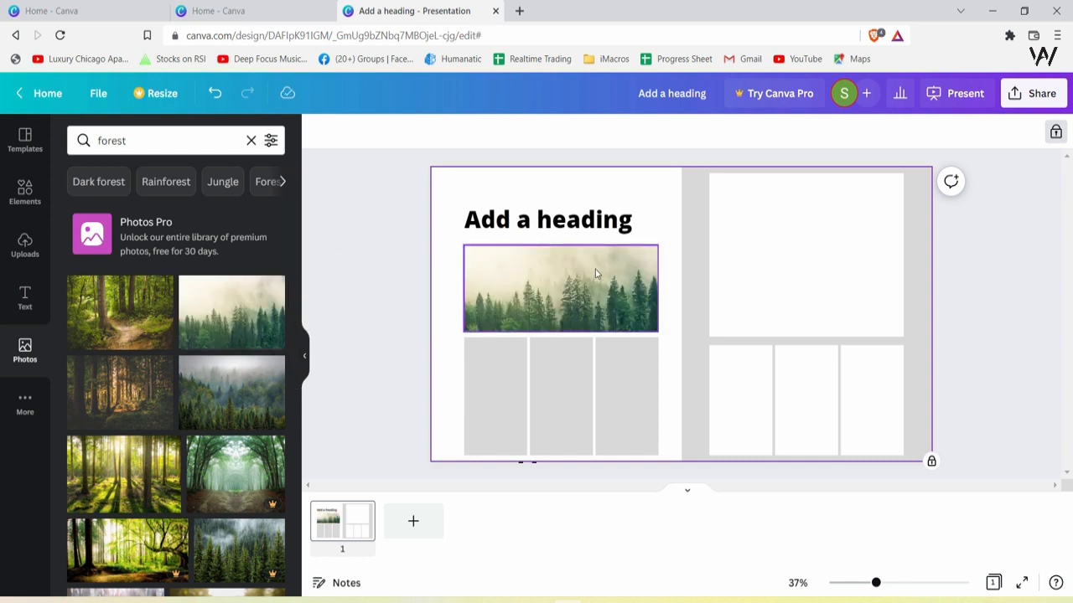
pyautogui.moveTo(263, 385); pyautogui.dragTo(511, 324)
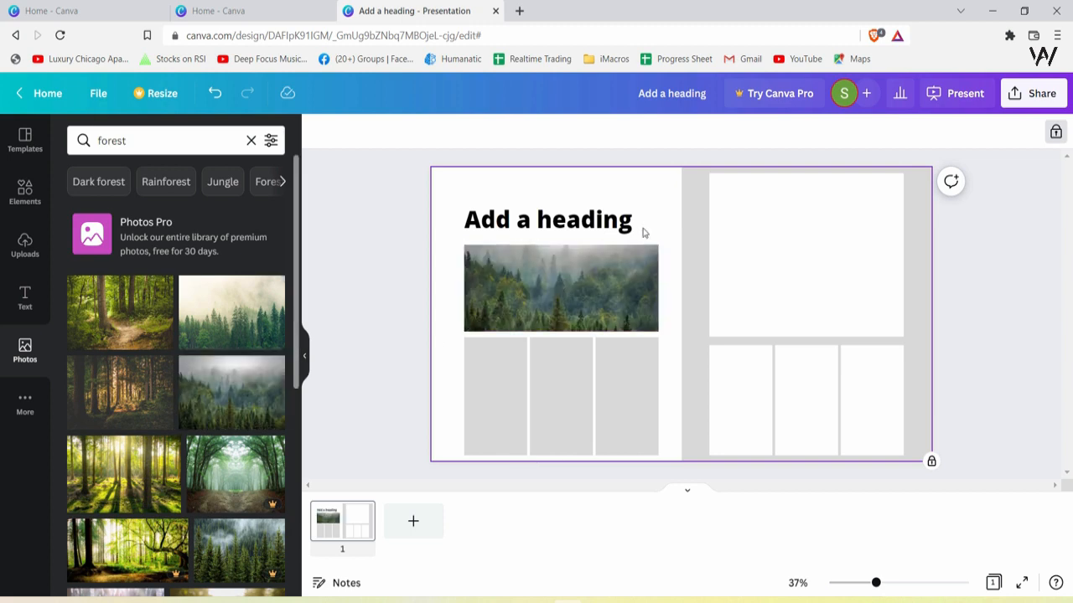
# Add a sunset forest photo from the search results to the page
pyautogui.moveTo(134, 455); pyautogui.dragTo(830, 273)
pyautogui.scroll(-3, 175, 469)
pyautogui.scroll(-1, 206, 476)
pyautogui.click(188, 482)
pyautogui.scroll(-2, 188, 481)
# Stretch the three-column grid up beneath the heading and shrink the sunset photo over its middle column
pyautogui.click(543, 368)
pyautogui.moveTo(562, 339); pyautogui.dragTo(561, 243)
pyautogui.click(852, 263)
pyautogui.moveTo(852, 262); pyautogui.dragTo(599, 345)
pyautogui.moveTo(704, 384); pyautogui.dragTo(592, 350)
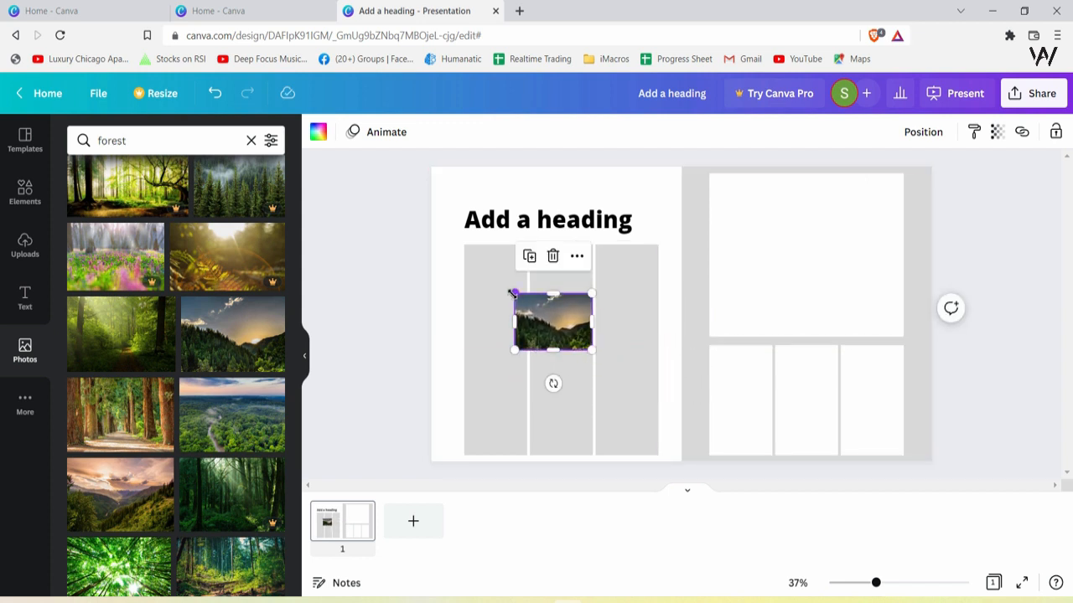
# Resize the sunset photo and align it with the top of the middle column
pyautogui.moveTo(512, 294); pyautogui.dragTo(528, 297)
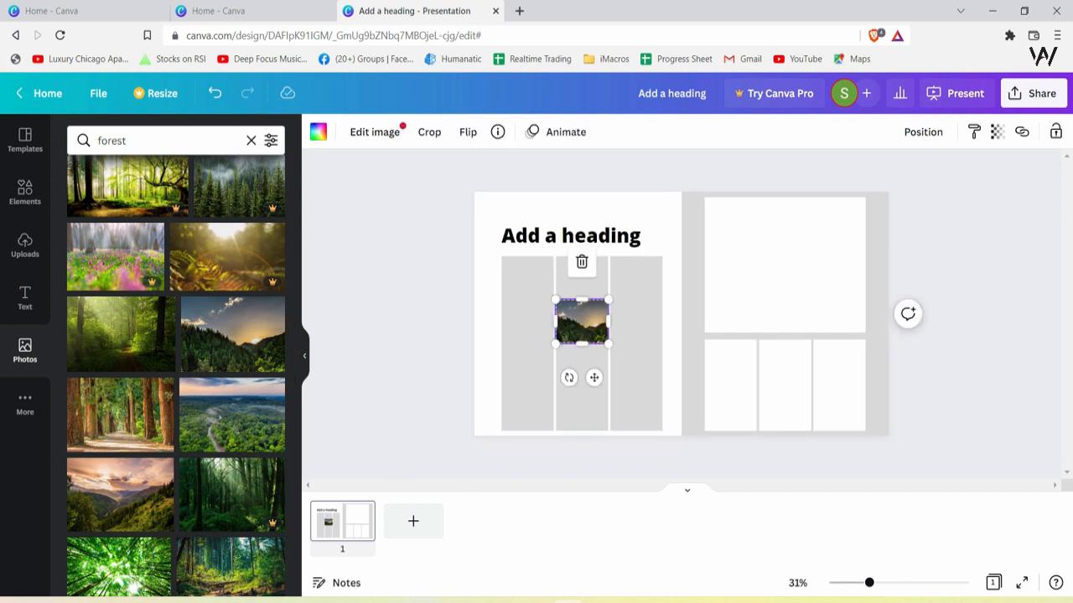
pyautogui.moveTo(872, 587); pyautogui.dragTo(888, 584)
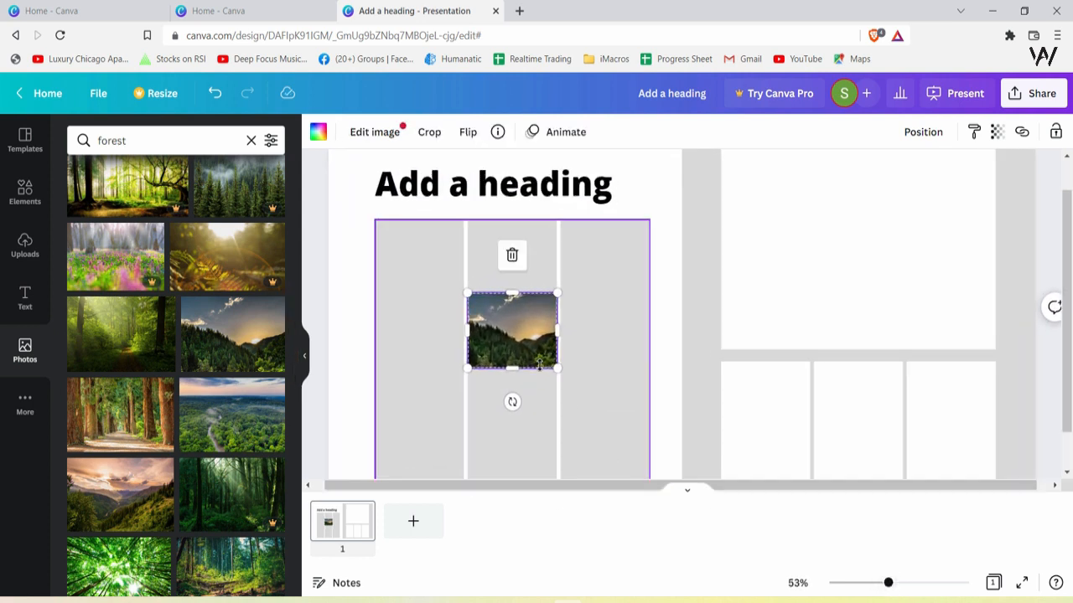
pyautogui.moveTo(560, 336); pyautogui.dragTo(519, 270)
pyautogui.click(533, 403)
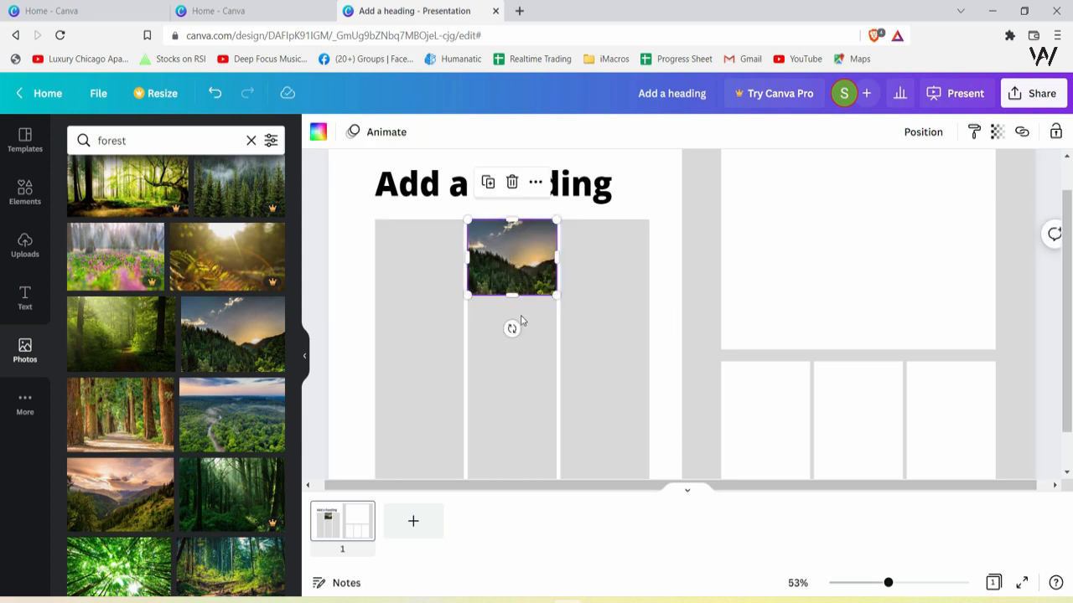
pyautogui.click(362, 278)
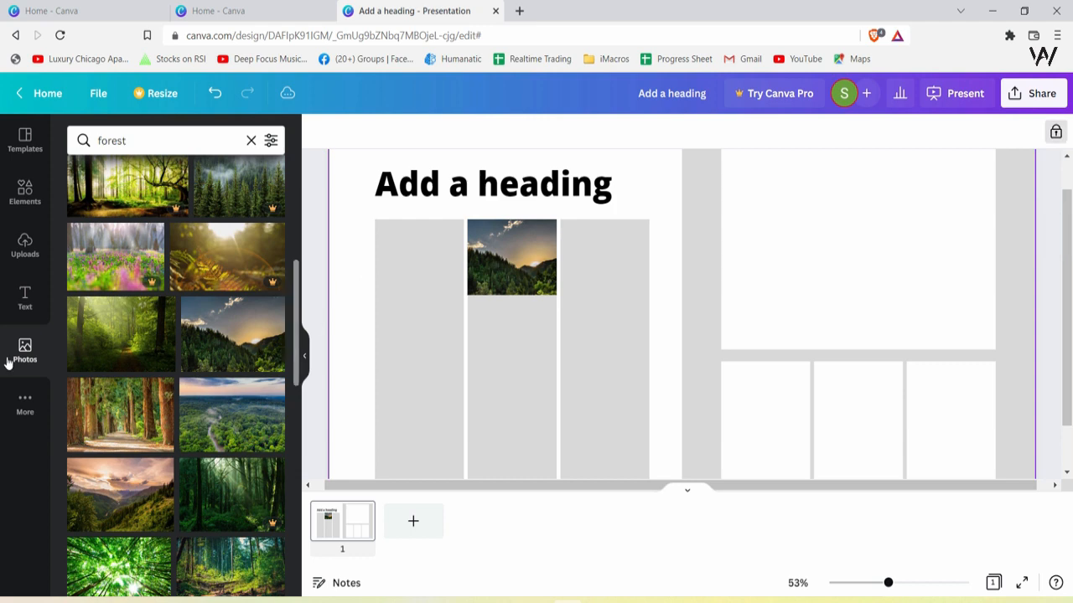
# Add a subheading and move it to the left side below the sunset photo
pyautogui.click(25, 298)
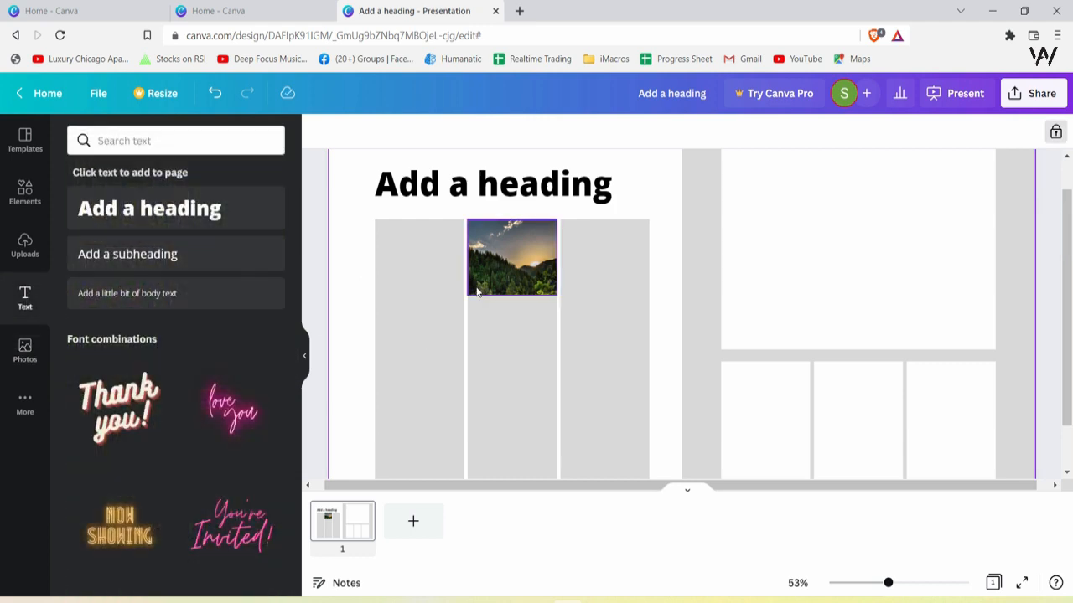
pyautogui.click(186, 265)
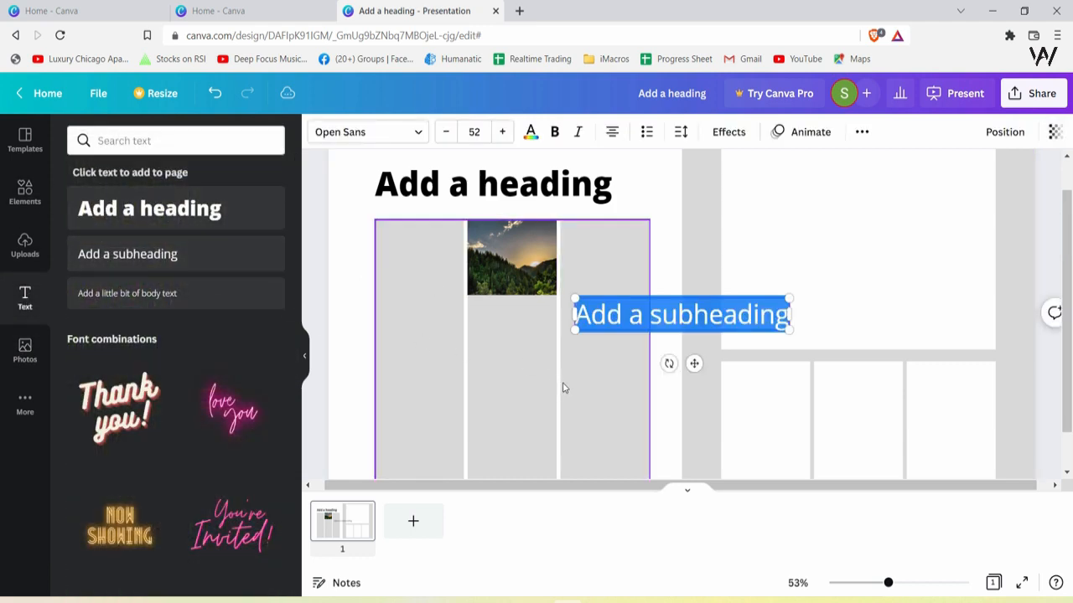
pyautogui.click(649, 312)
pyautogui.moveTo(627, 315); pyautogui.dragTo(427, 335)
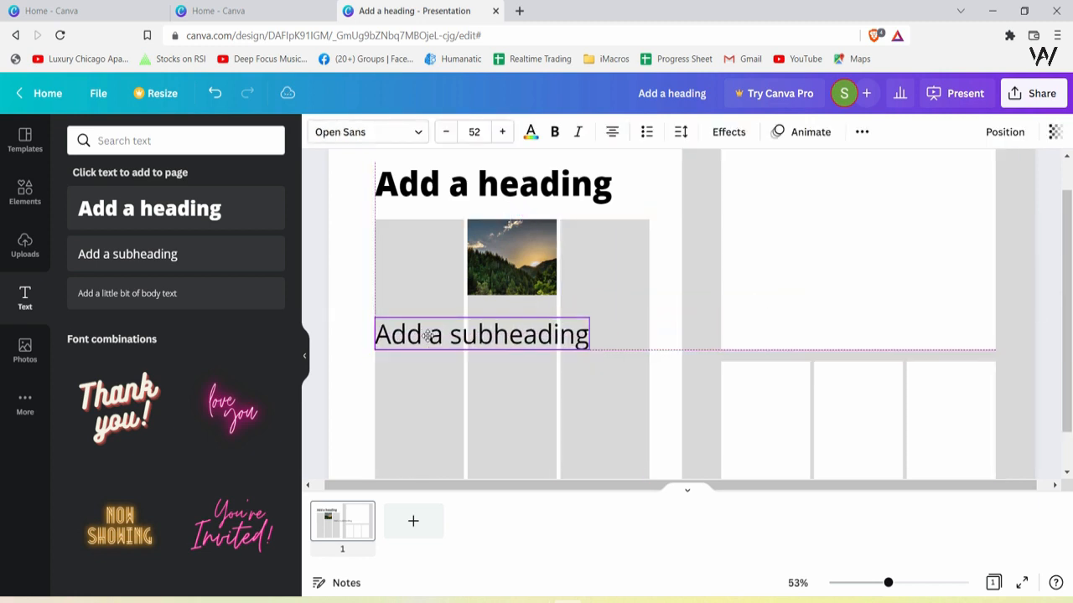
# Replace the subheading text with "You can write anything you want related to your article and a lots of text to fill in here"
pyautogui.moveTo(584, 349); pyautogui.dragTo(483, 331)
pyautogui.doubleClick(455, 327)
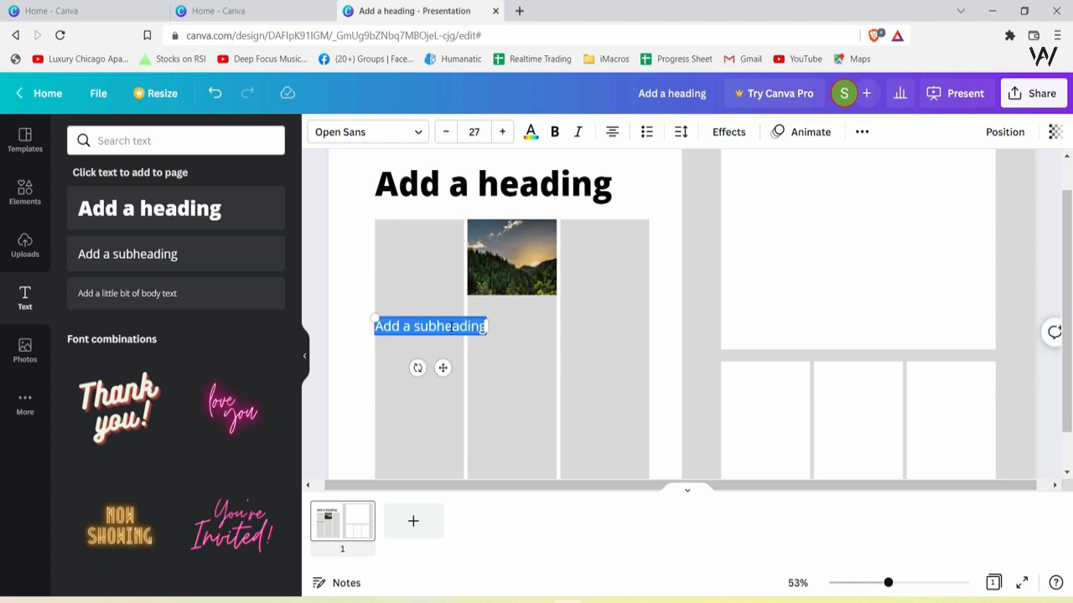
pyautogui.write('You')
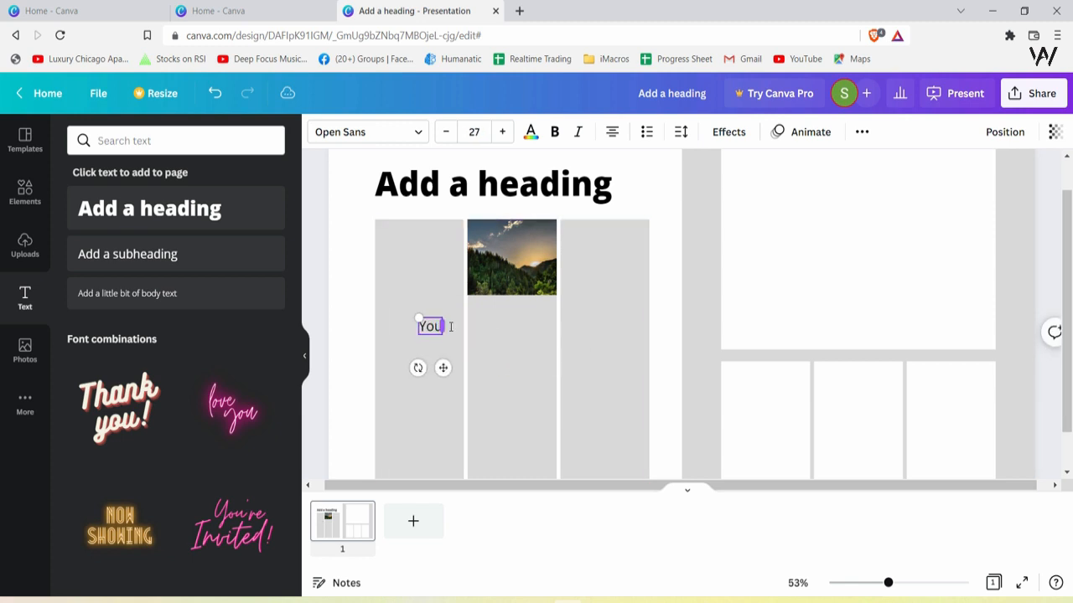
pyautogui.write(' can write any')
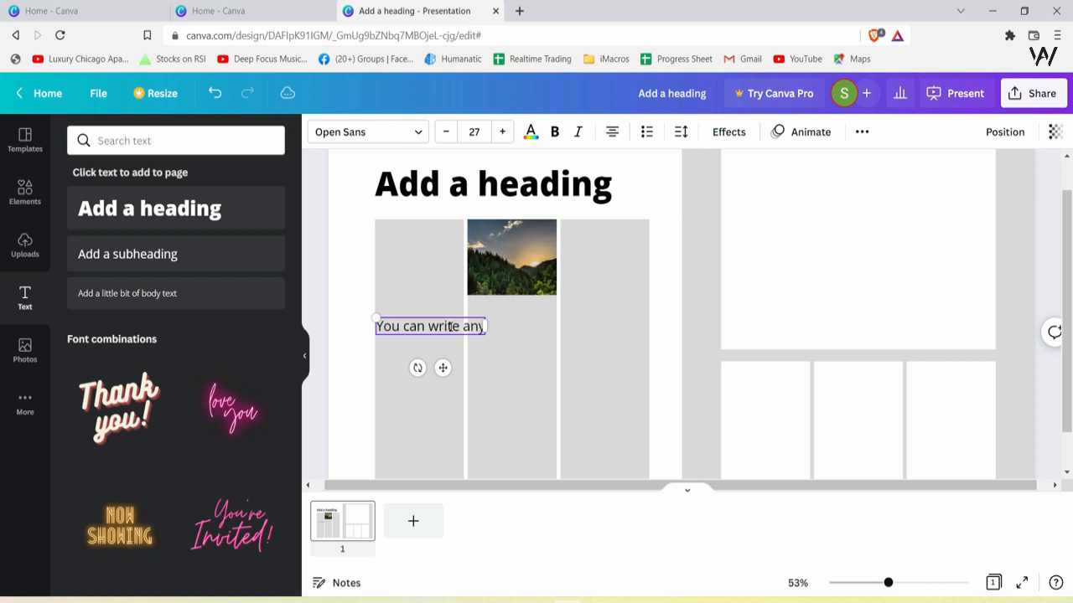
pyautogui.write('thing you want relat')
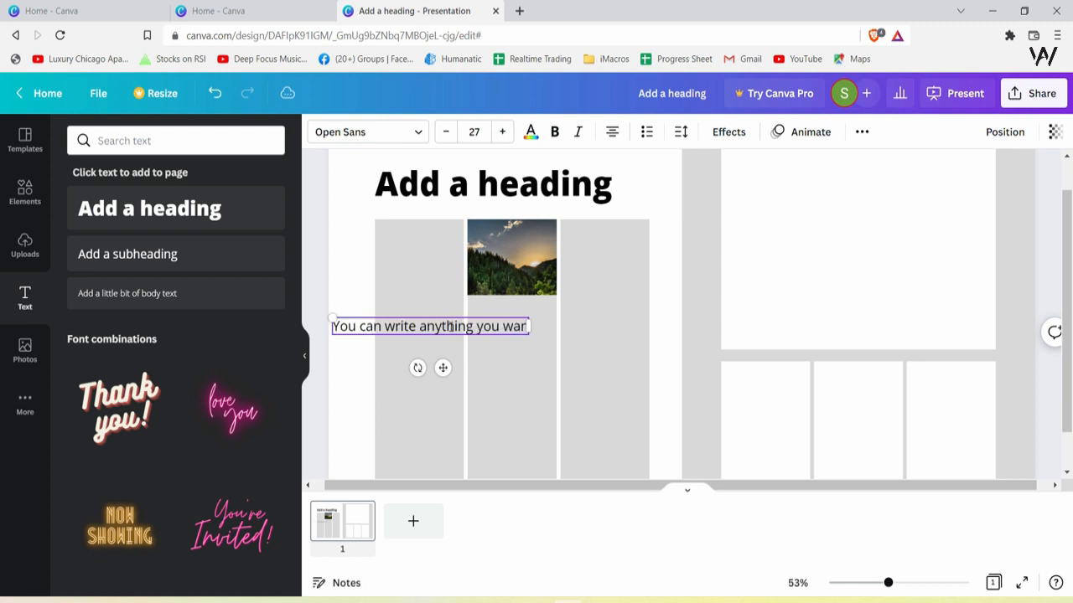
pyautogui.write('ed to your article ')
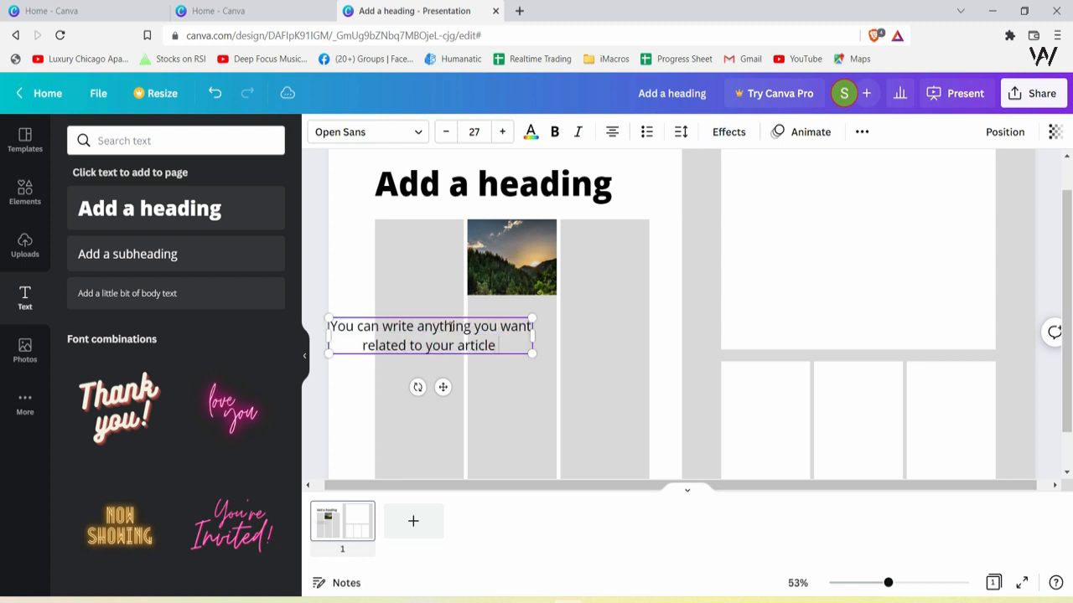
pyautogui.write('and a lots of text to fill in here')
# Move the paragraph so it sits centred beneath the sunset photo over the middle column
pyautogui.click(495, 390)
pyautogui.click(495, 346)
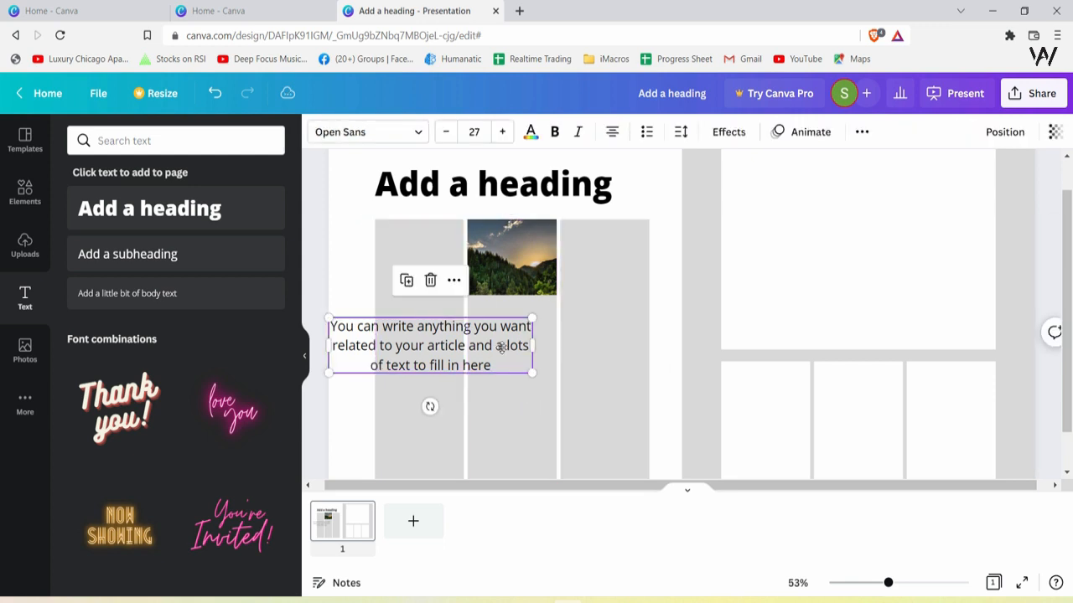
pyautogui.moveTo(494, 346); pyautogui.dragTo(522, 346)
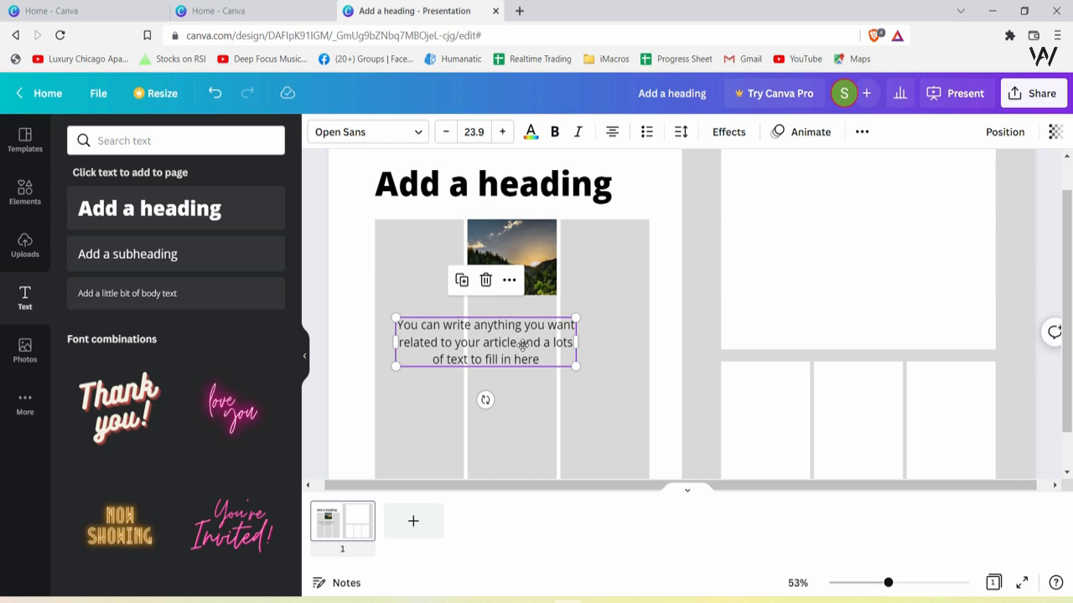
# Search photos for "parks" and drop a park photo into the large white frame on the right
pyautogui.scroll(1, 944, 293)
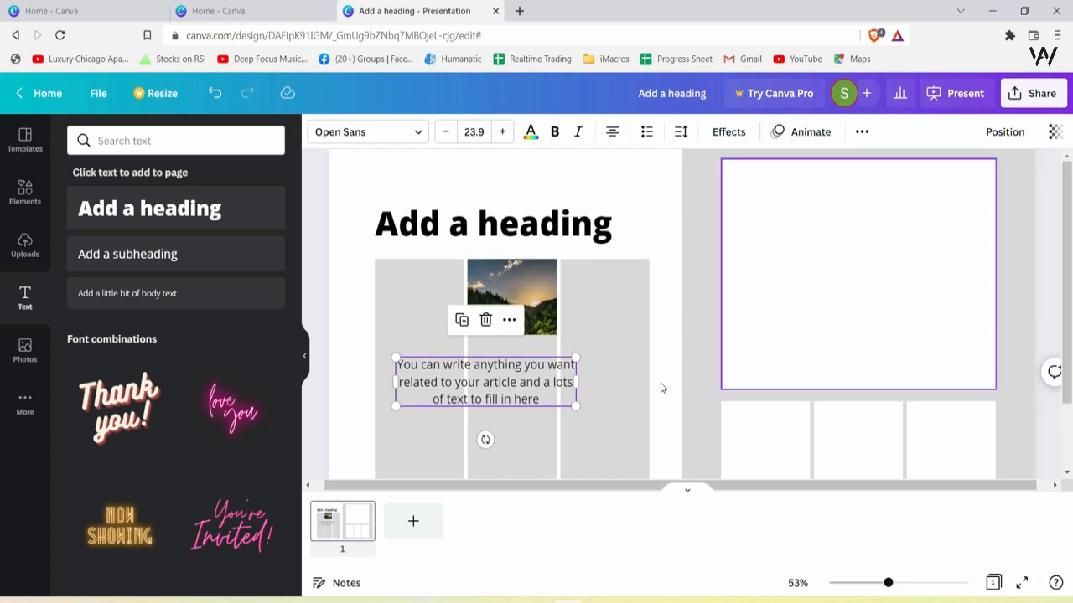
pyautogui.click(616, 400)
pyautogui.click(771, 388)
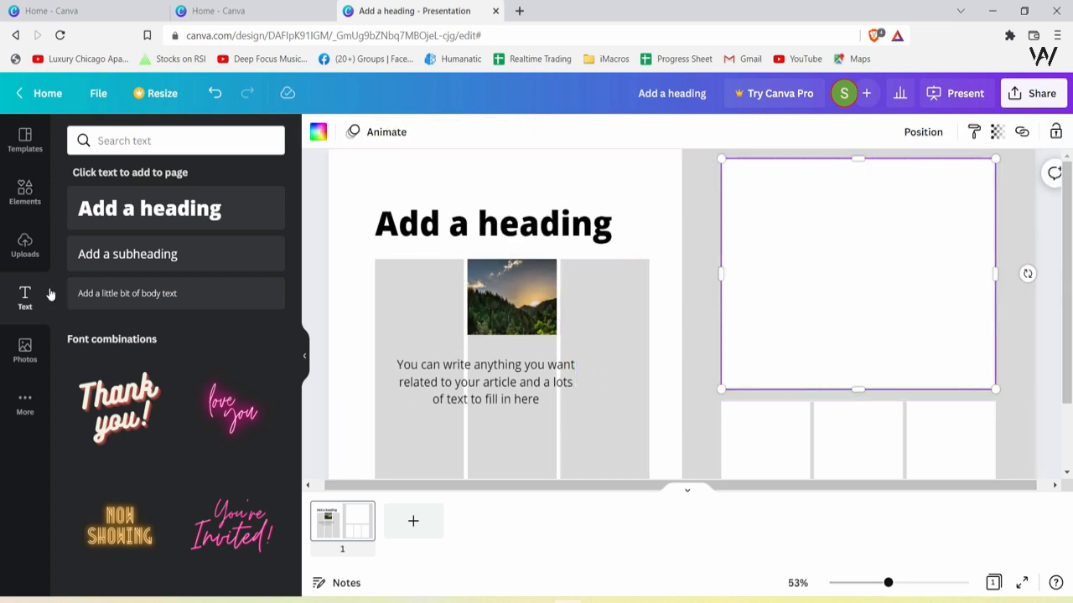
pyautogui.click(38, 348)
pyautogui.click(190, 136)
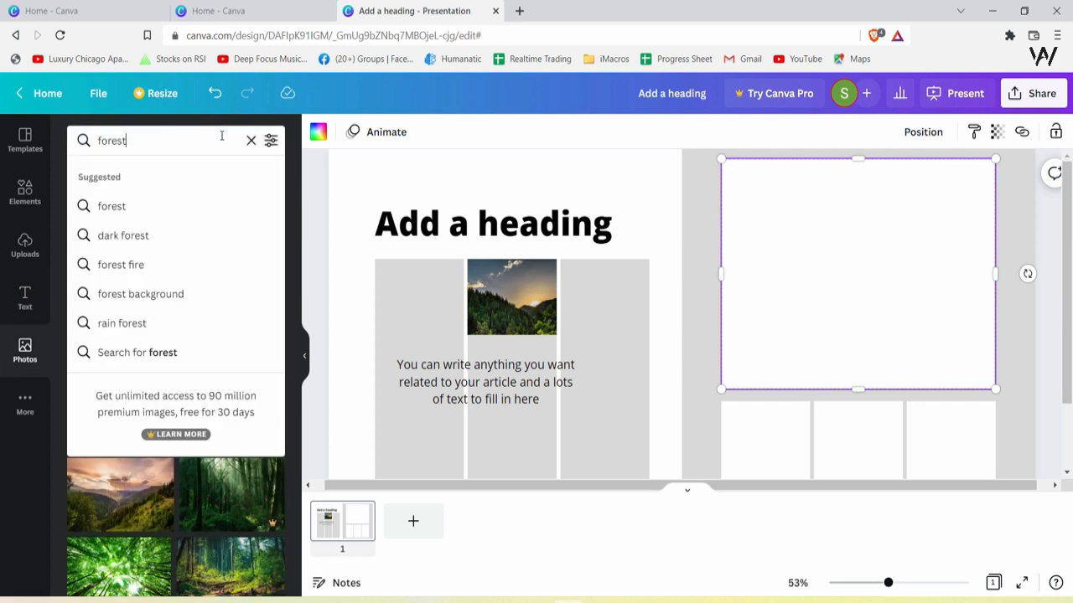
pyautogui.hotkey('ctrl', 'a')
pyautogui.press('BackSpace')
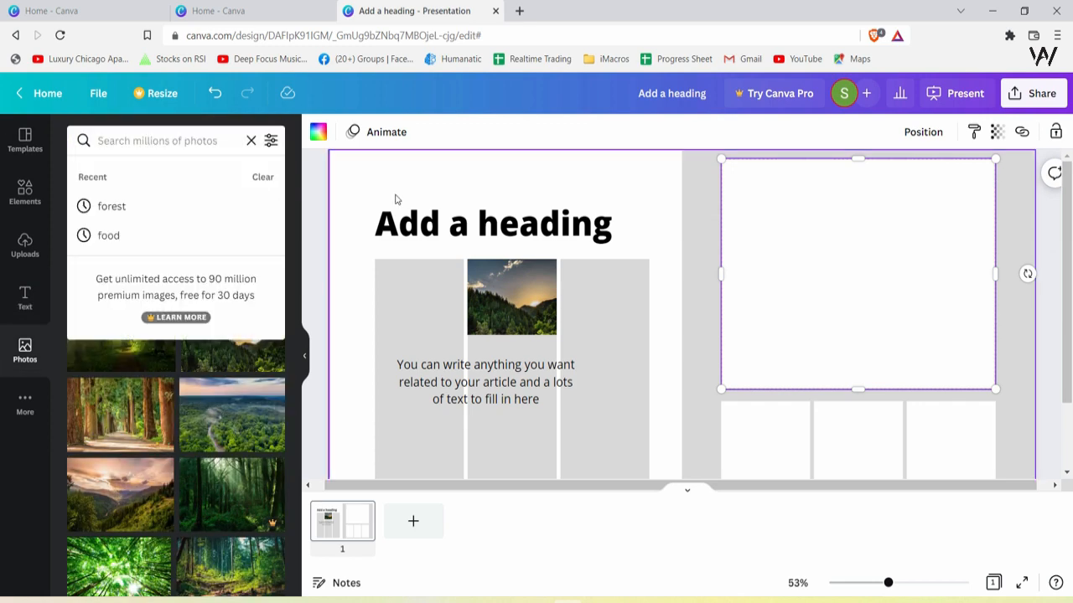
pyautogui.write('parks')
pyautogui.press('Return')
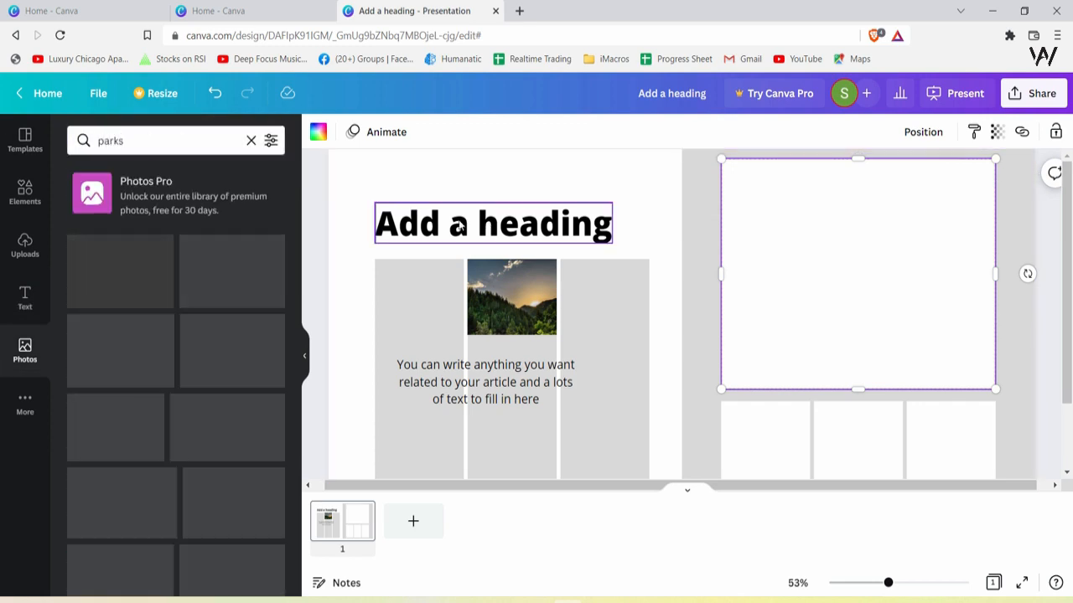
pyautogui.moveTo(232, 271); pyautogui.dragTo(889, 269)
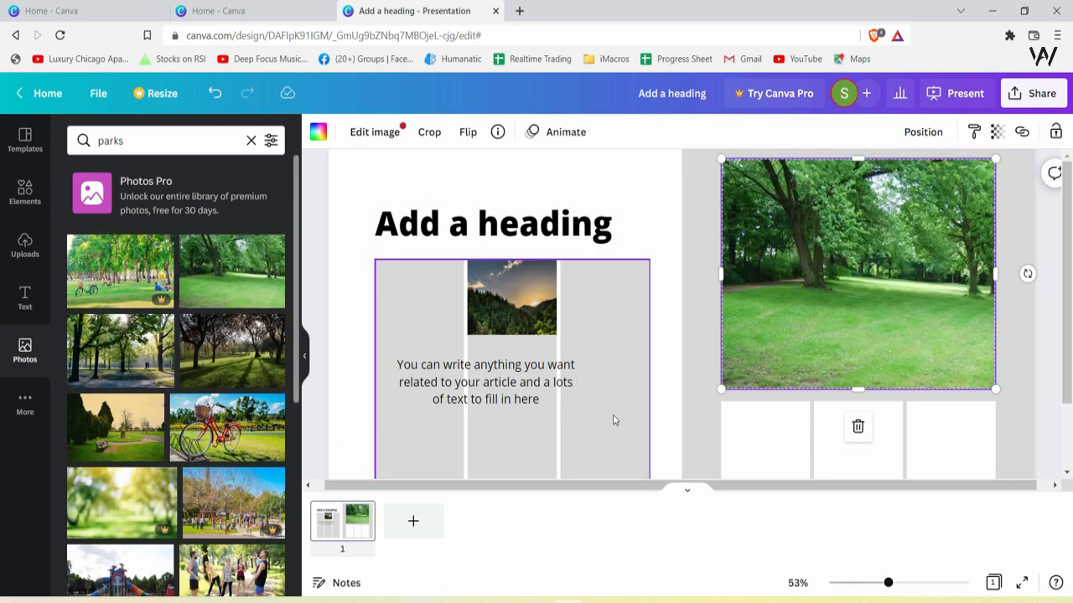
# Replace the frame's photo with a park scene of trees casting long shadows
pyautogui.click(675, 263)
pyautogui.moveTo(239, 345); pyautogui.dragTo(855, 272)
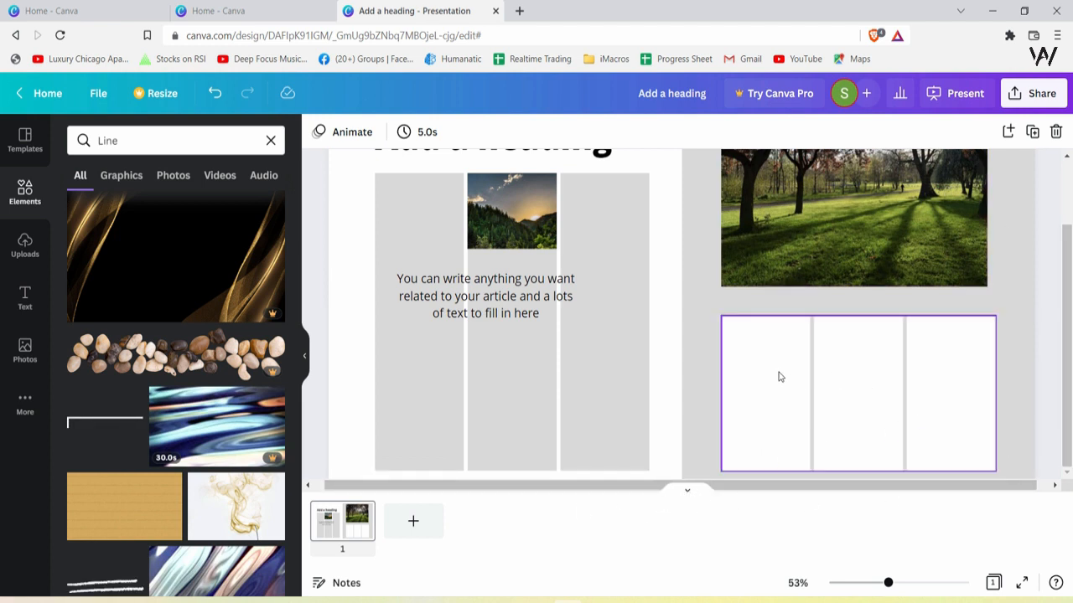
pyautogui.click(794, 408)
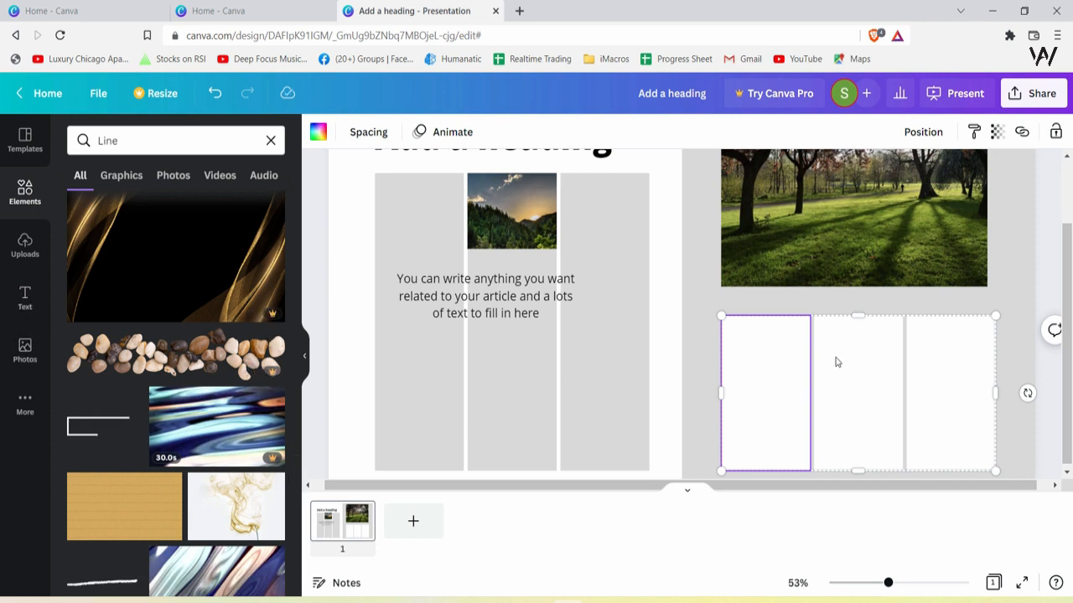
pyautogui.click(970, 389)
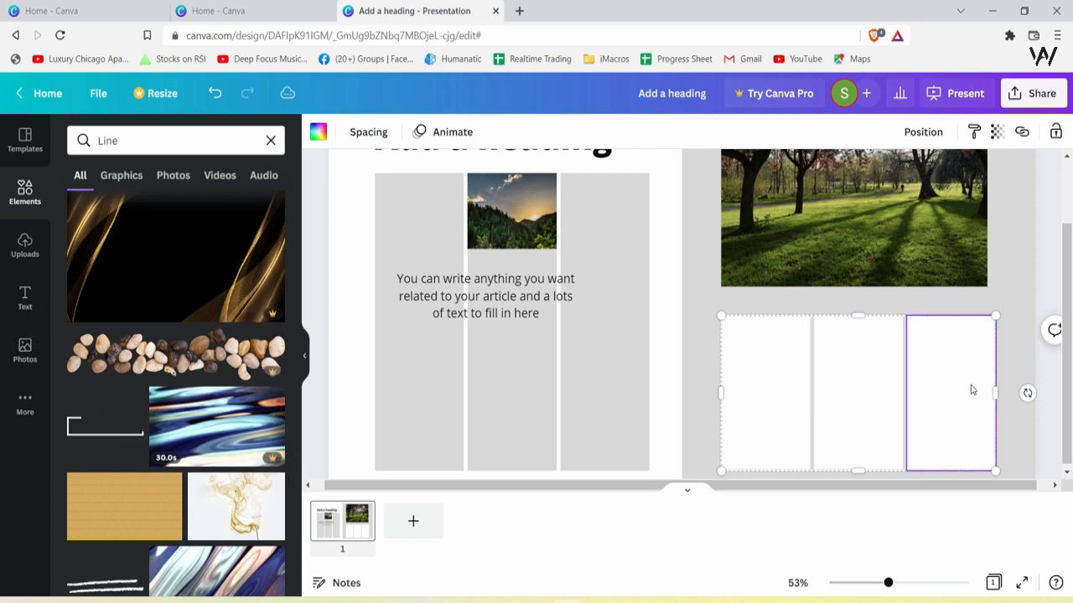
pyautogui.click(771, 377)
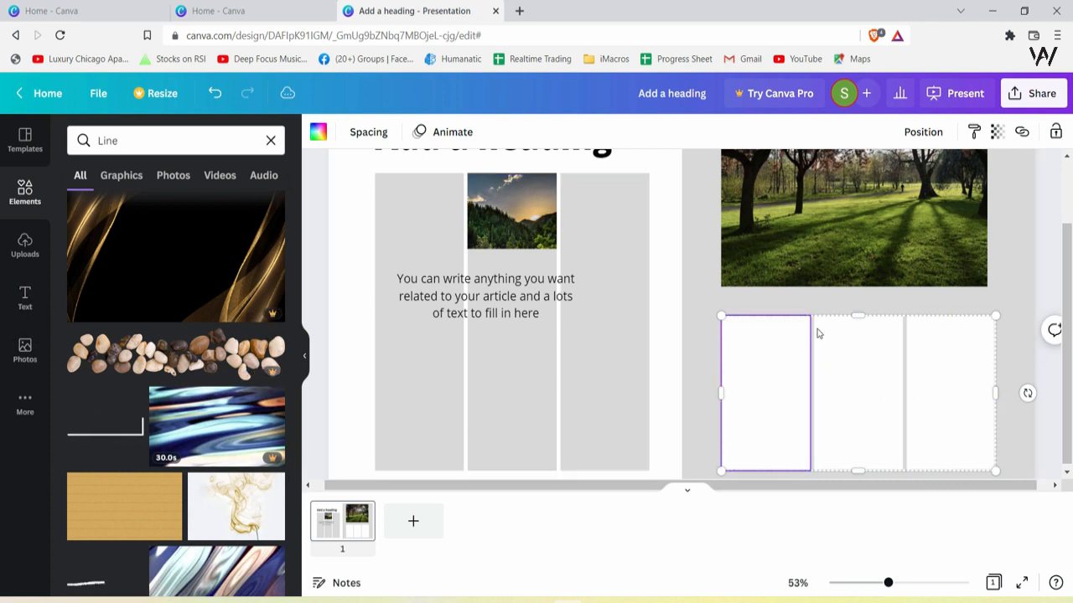
pyautogui.click(847, 388)
pyautogui.click(938, 378)
pyautogui.click(748, 386)
# Add body text and fit its box inside the first white cell of the lower three-column grid
pyautogui.click(25, 298)
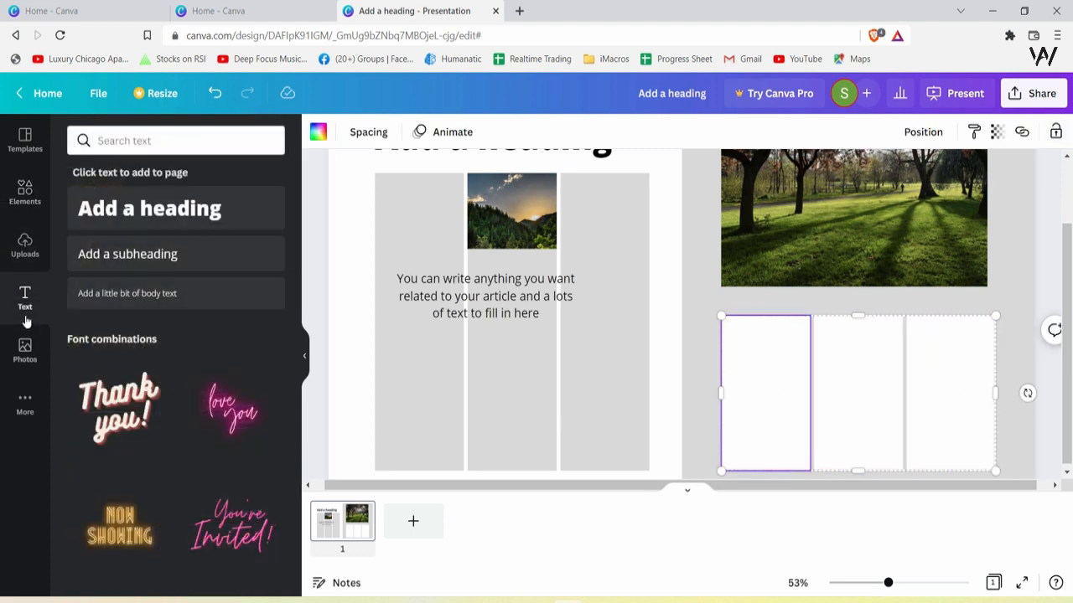
pyautogui.moveTo(138, 298); pyautogui.dragTo(754, 364)
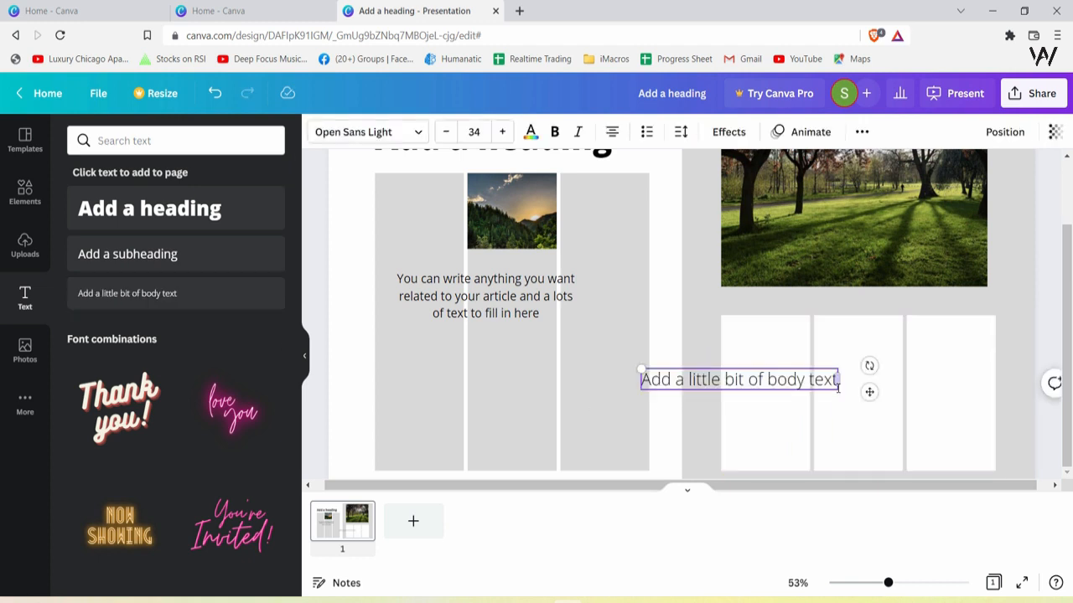
pyautogui.moveTo(837, 389); pyautogui.dragTo(721, 376)
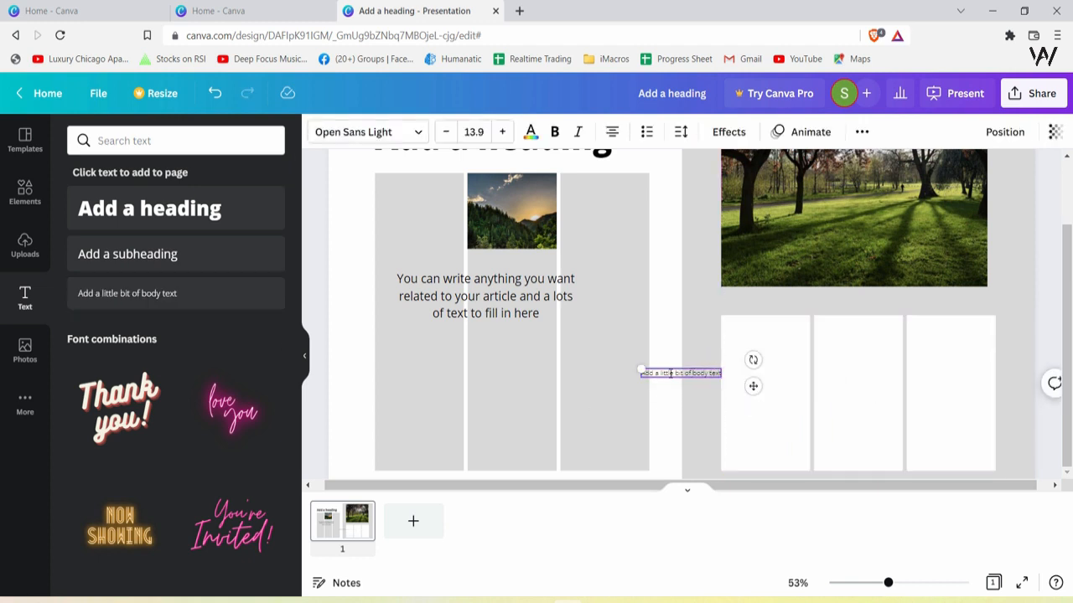
pyautogui.hotkey('ctrl', 'z')
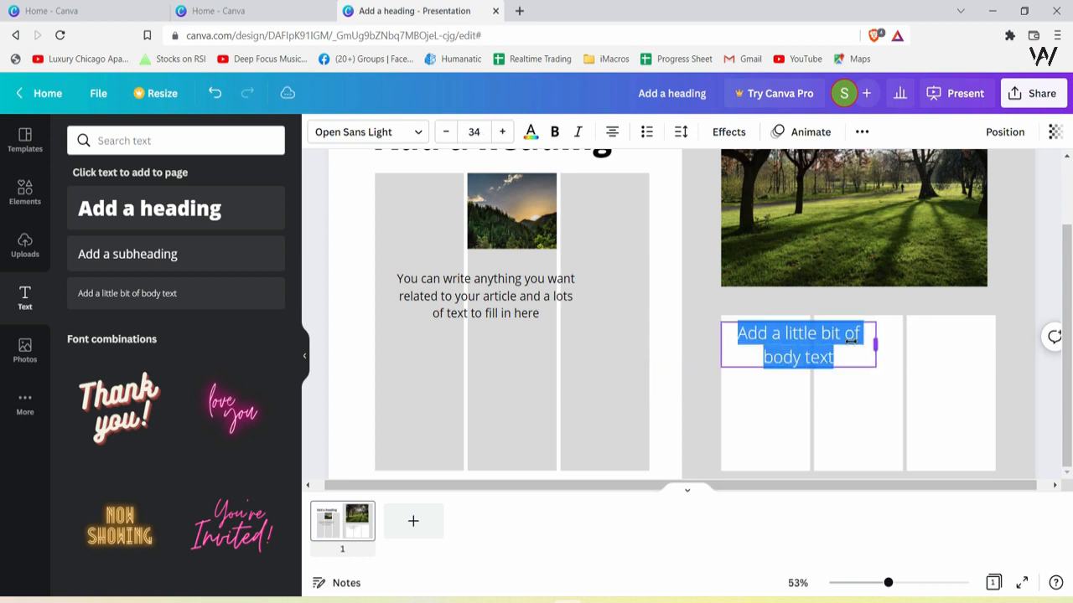
pyautogui.moveTo(876, 343); pyautogui.dragTo(805, 341)
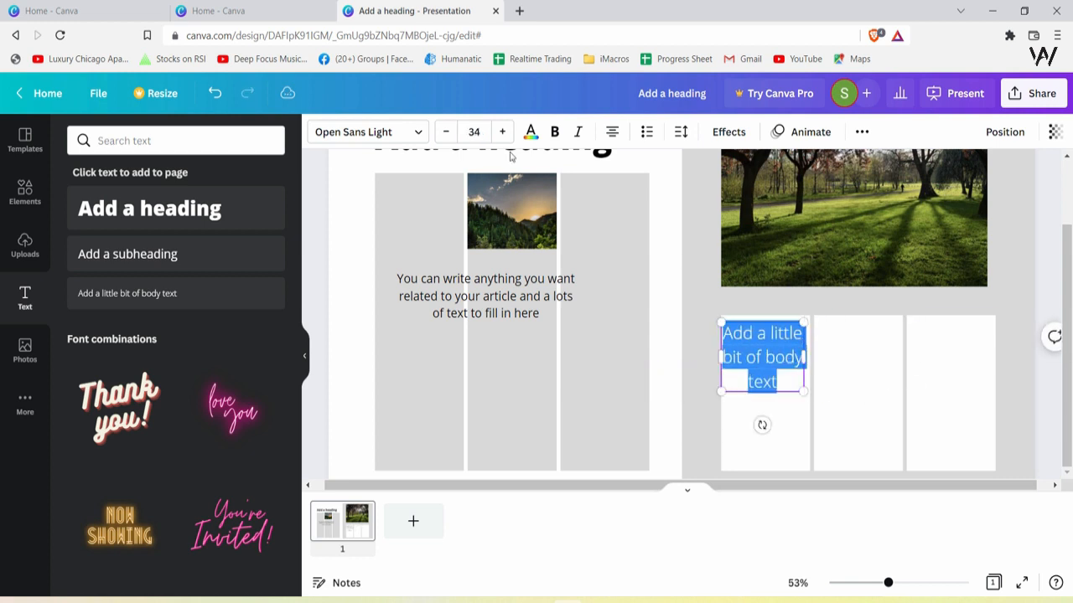
# Reduce the body text's font size to 25
pyautogui.click(450, 133)
pyautogui.click(450, 132)
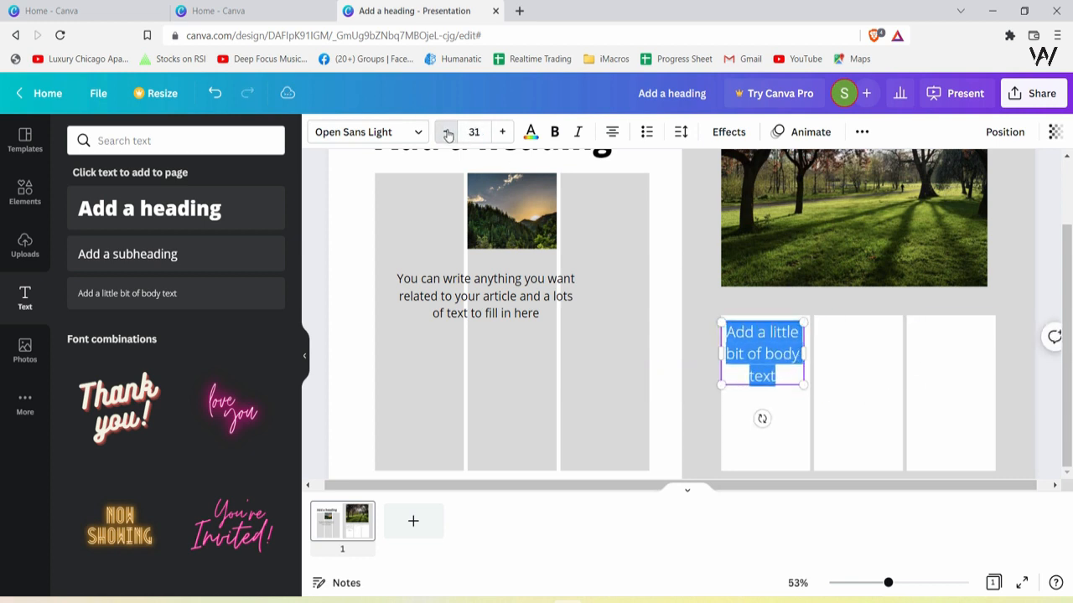
pyautogui.click(450, 133)
pyautogui.click(450, 133)
pyautogui.click(789, 350)
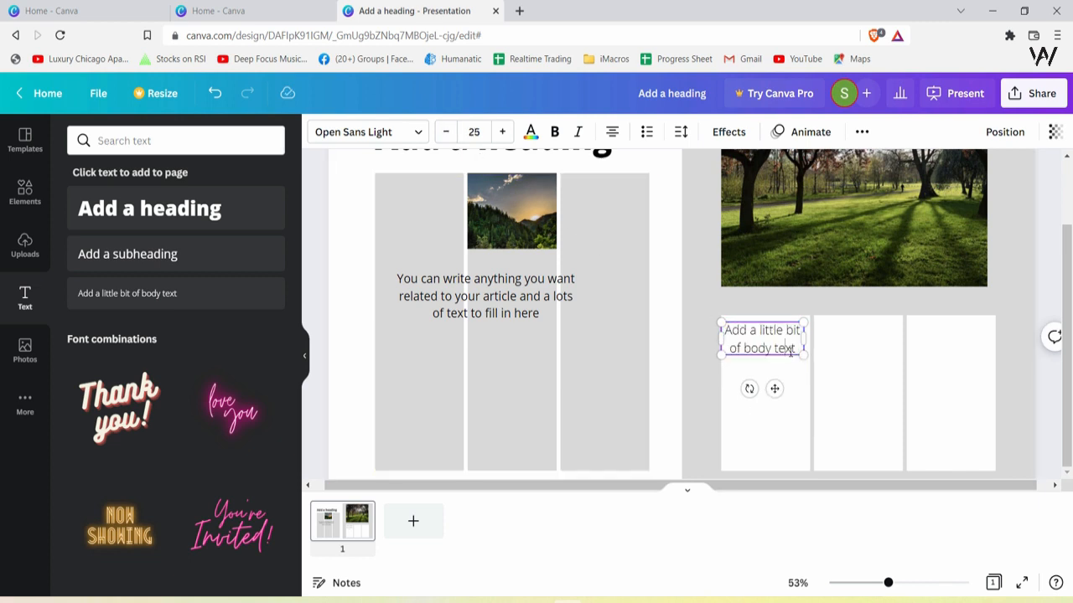
# Replace the body text with a long string of random filler letters
pyautogui.hotkey('shift', 'Right')
pyautogui.tripleClick(741, 332)
pyautogui.write('jehufihuiefhiufehfiofejiojfiojeiojfioeojfeiojfiojjfioejfioejfioejfioefjioejifojeiofjeiojfoijfeioefjioefjfiojfjioejojfojeofjo')
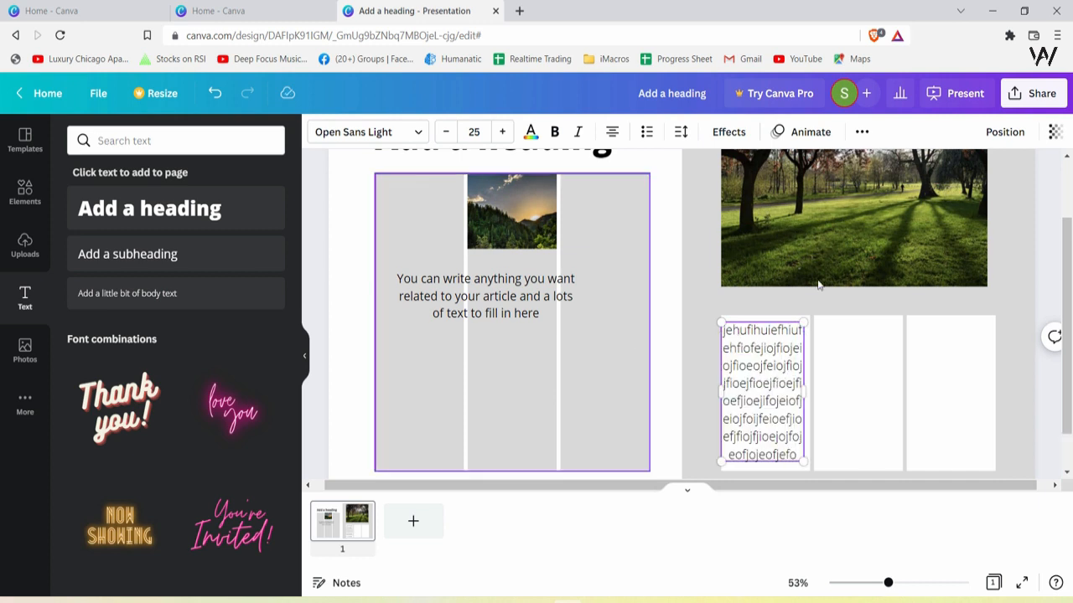
# Lower the filler text to size 20 and resize its box to fit inside the first cell
pyautogui.click(450, 131)
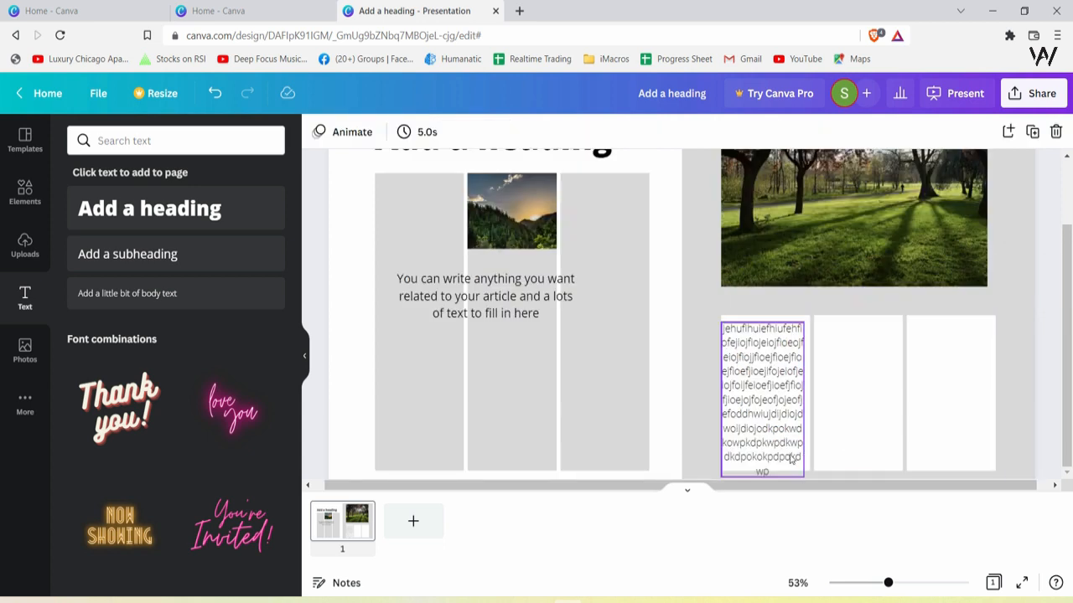
pyautogui.click(791, 459)
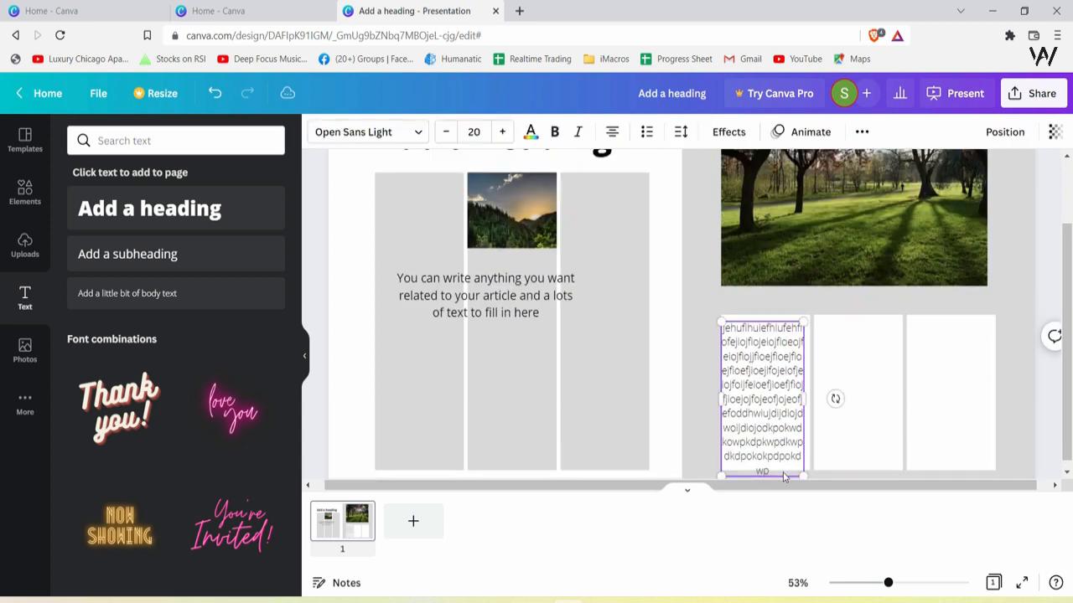
pyautogui.doubleClick(781, 475)
pyautogui.moveTo(803, 482); pyautogui.dragTo(803, 457)
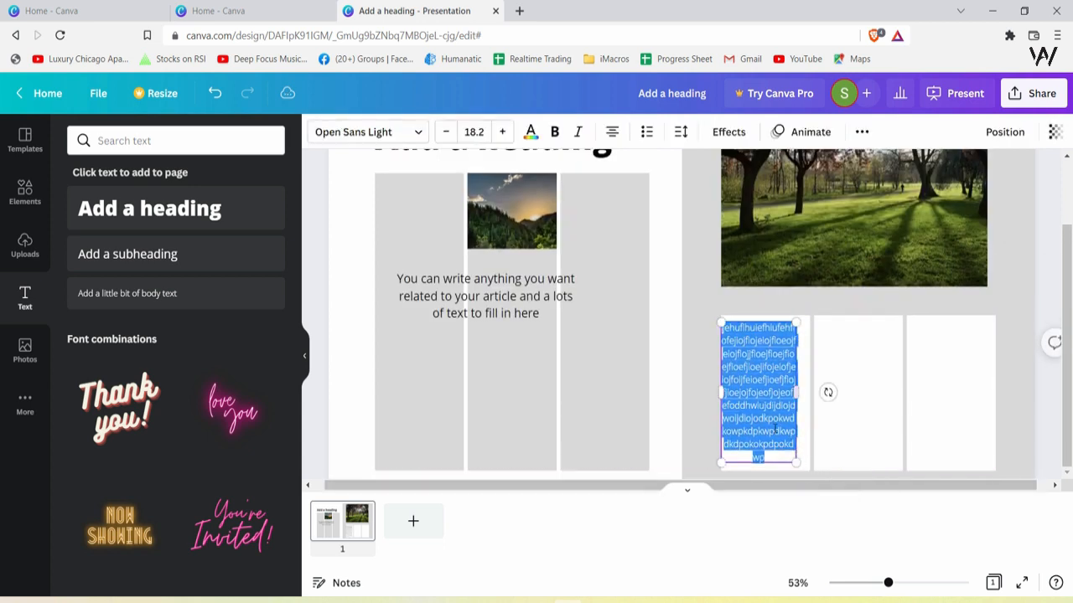
# Duplicate the filler text block into the second and third cells of the lower grid
pyautogui.click(887, 454)
pyautogui.click(1024, 294)
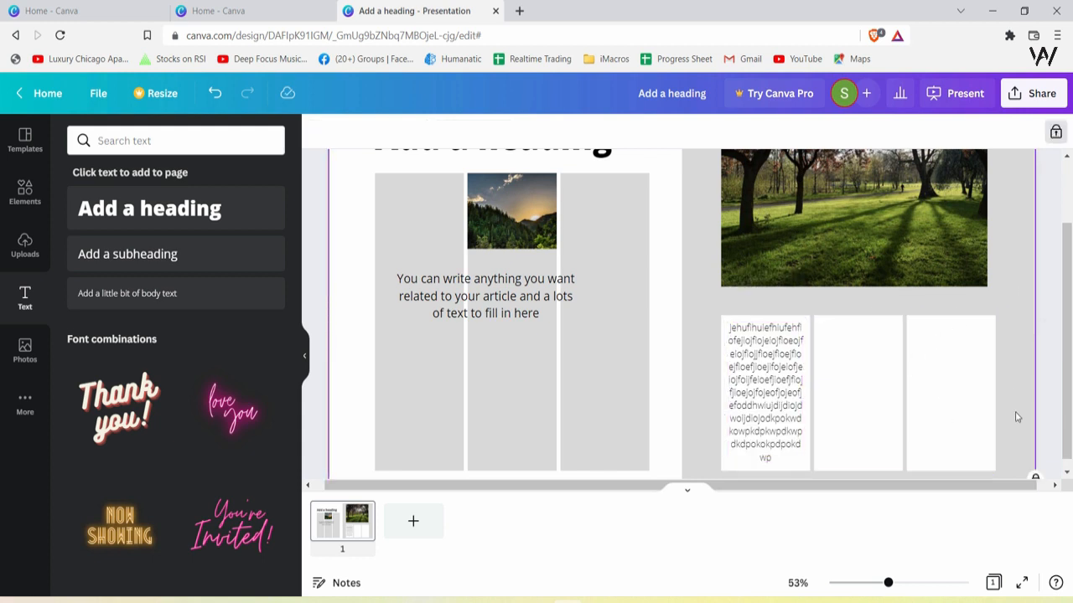
pyautogui.moveTo(788, 408); pyautogui.dragTo(953, 417)
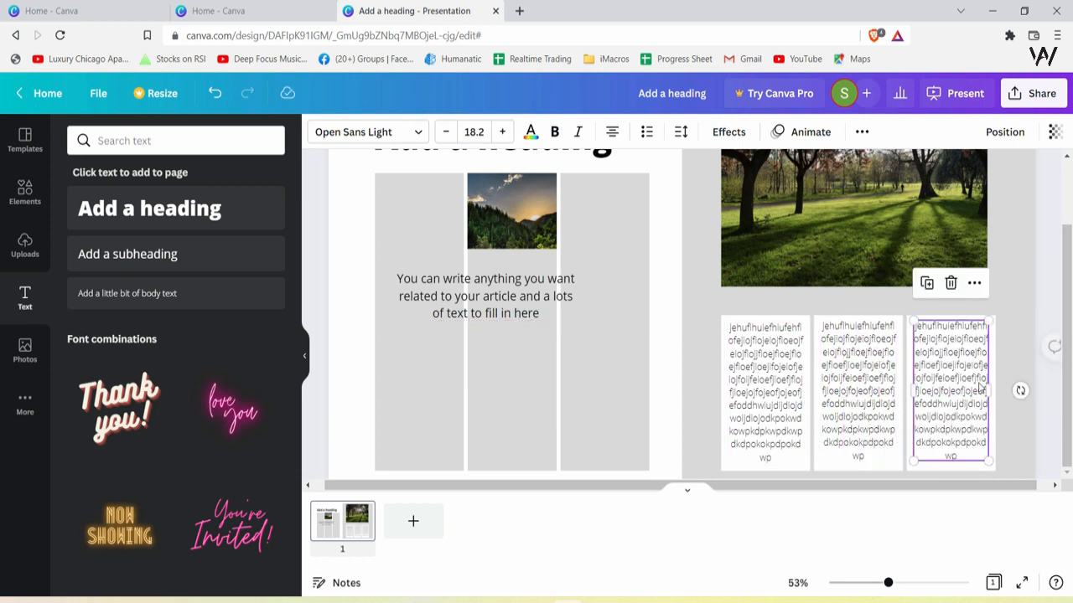
# Nudge the middle filler text block to align it within its cell
pyautogui.click(1011, 342)
pyautogui.click(951, 440)
pyautogui.click(871, 437)
pyautogui.click(783, 422)
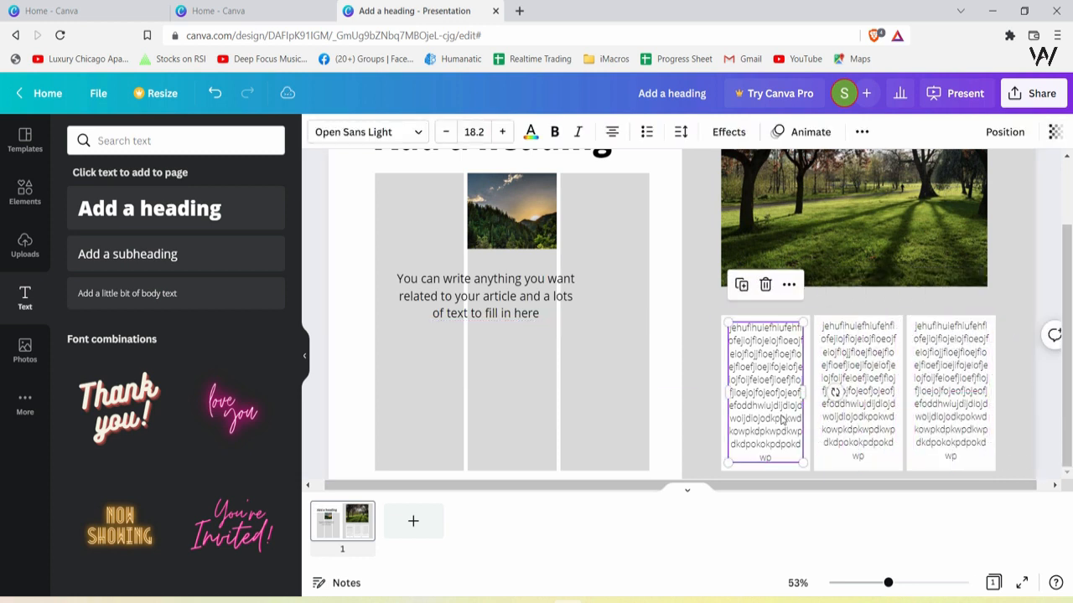
pyautogui.click(1023, 348)
pyautogui.scroll(-1, 1048, 443)
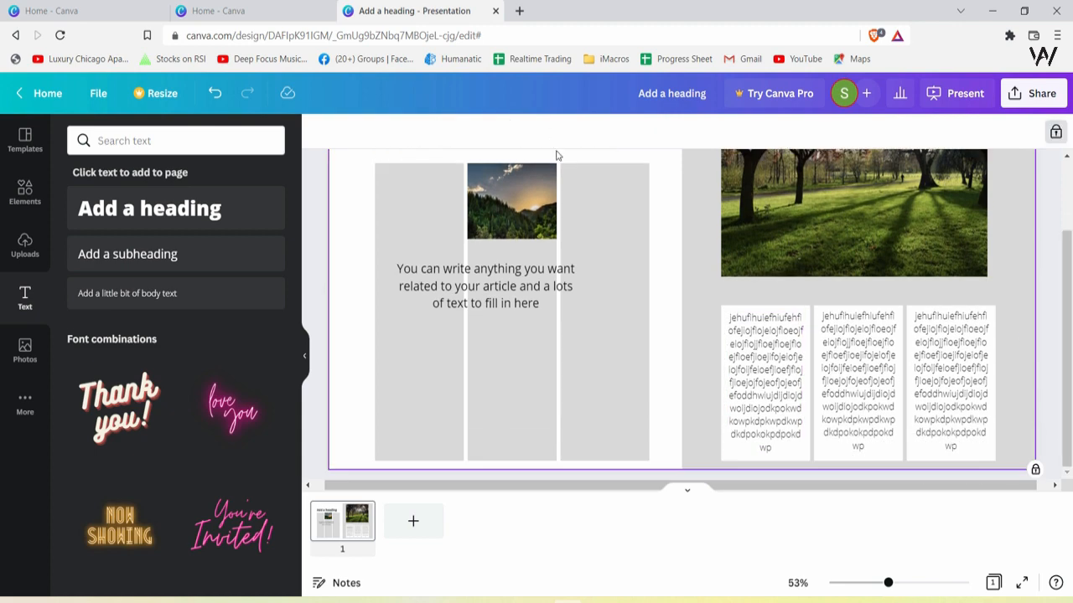
pyautogui.moveTo(845, 409); pyautogui.dragTo(848, 408)
pyautogui.click(944, 391)
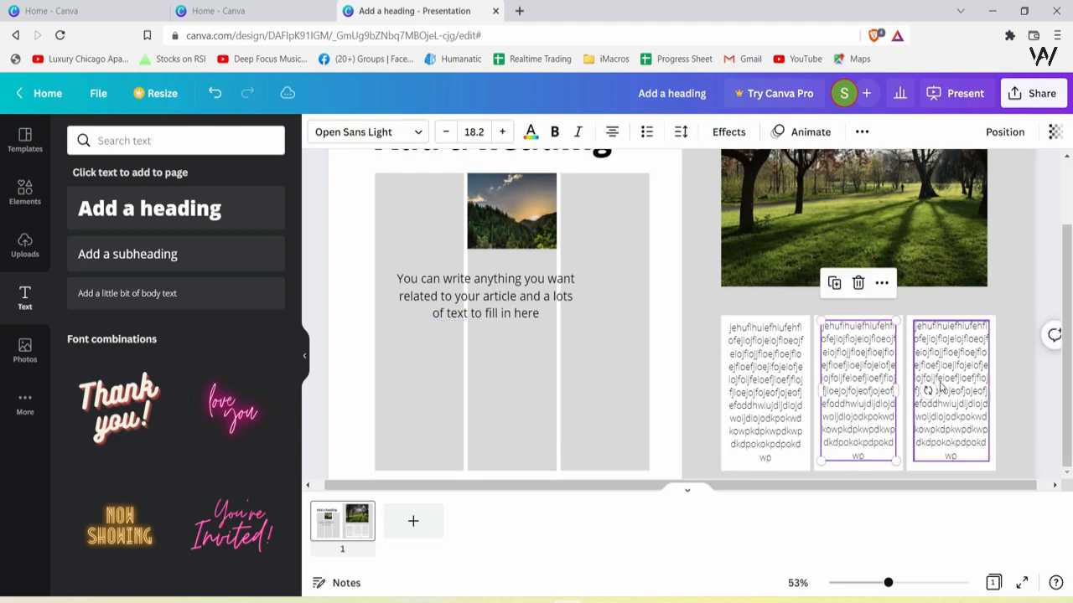
# Open a new browser tab, generate Lorem Ipsum text on lipsum.com, and select its second paragraph
pyautogui.click(518, 11)
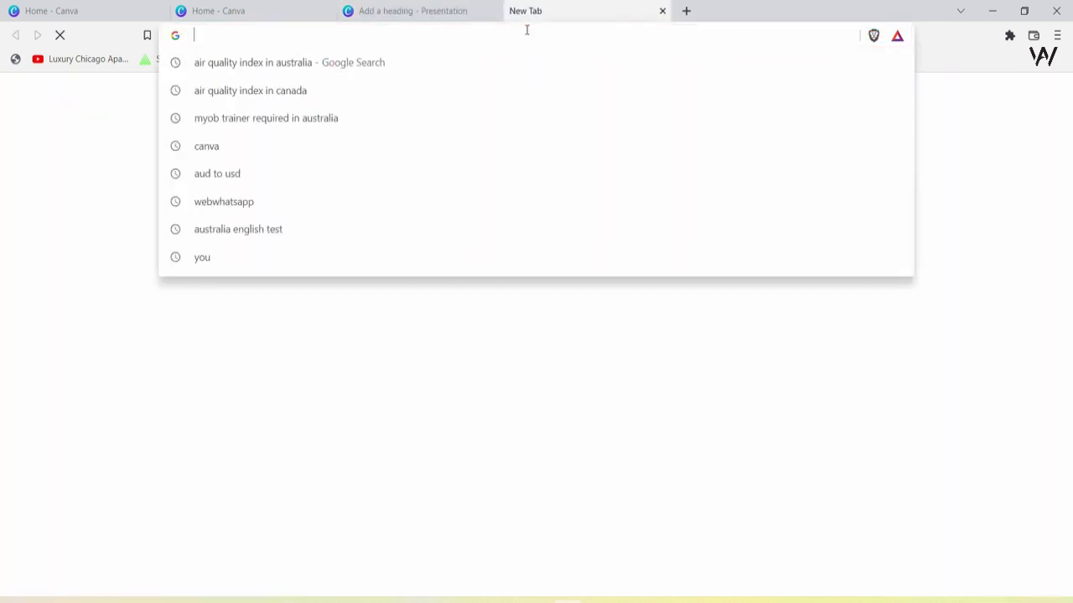
pyautogui.write('goo')
pyautogui.press('Return')
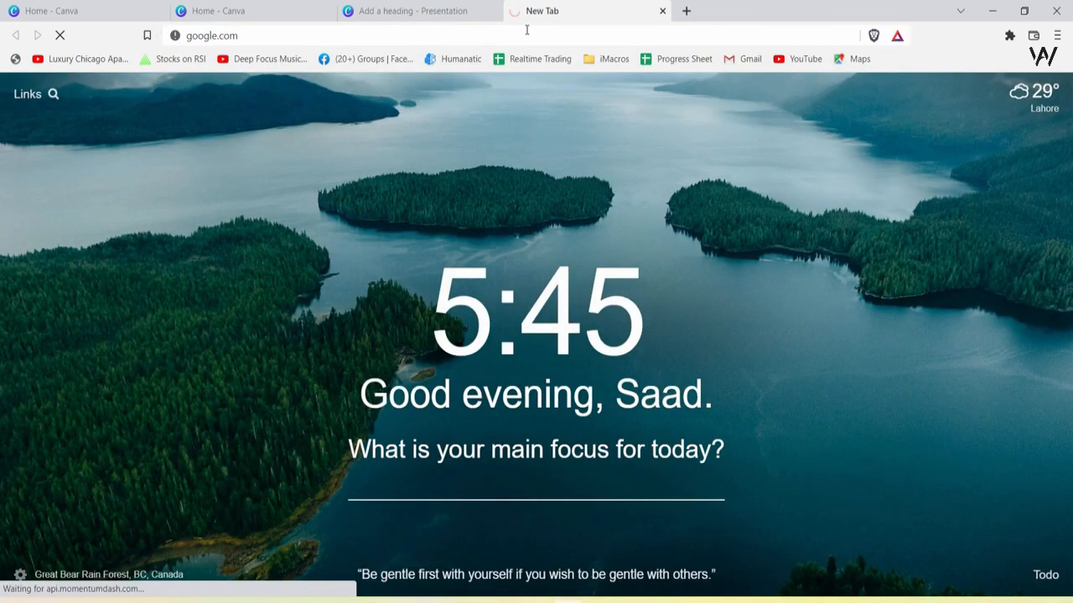
pyautogui.write('lorem i')
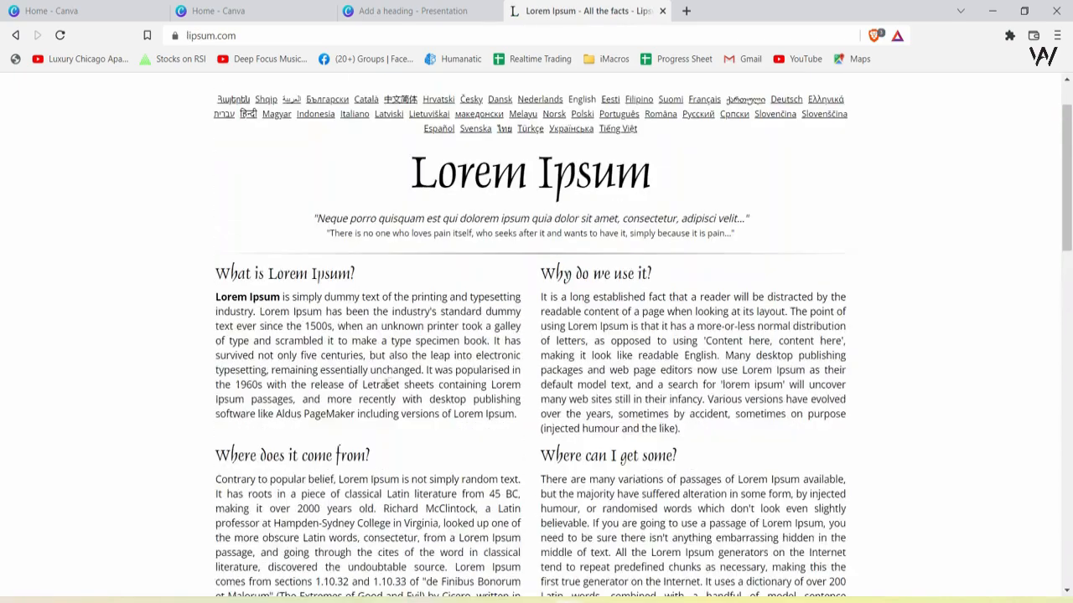
pyautogui.scroll(-6, 584, 391)
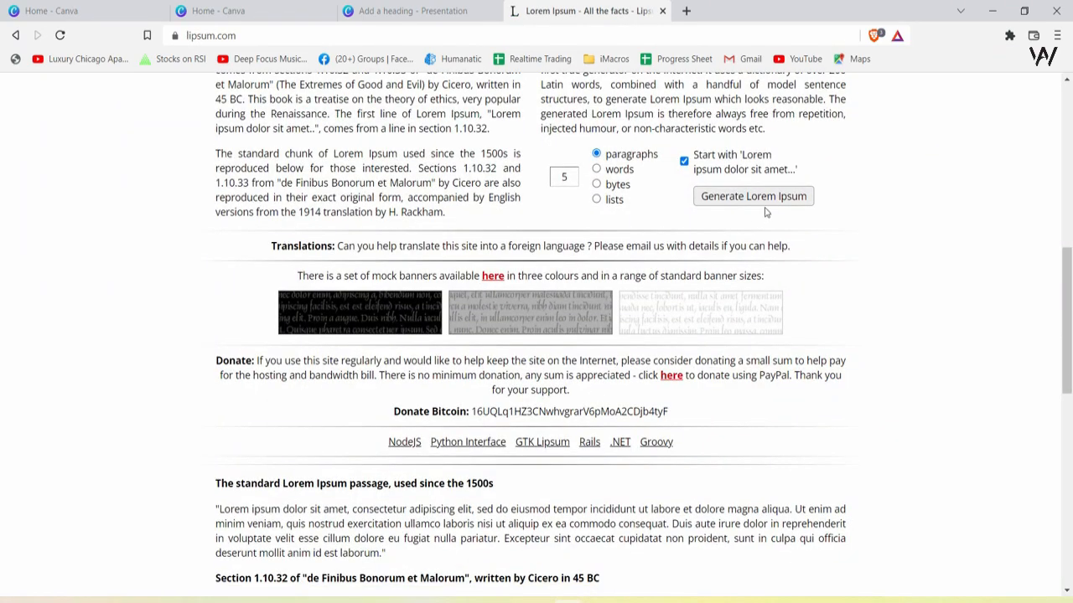
pyautogui.click(757, 200)
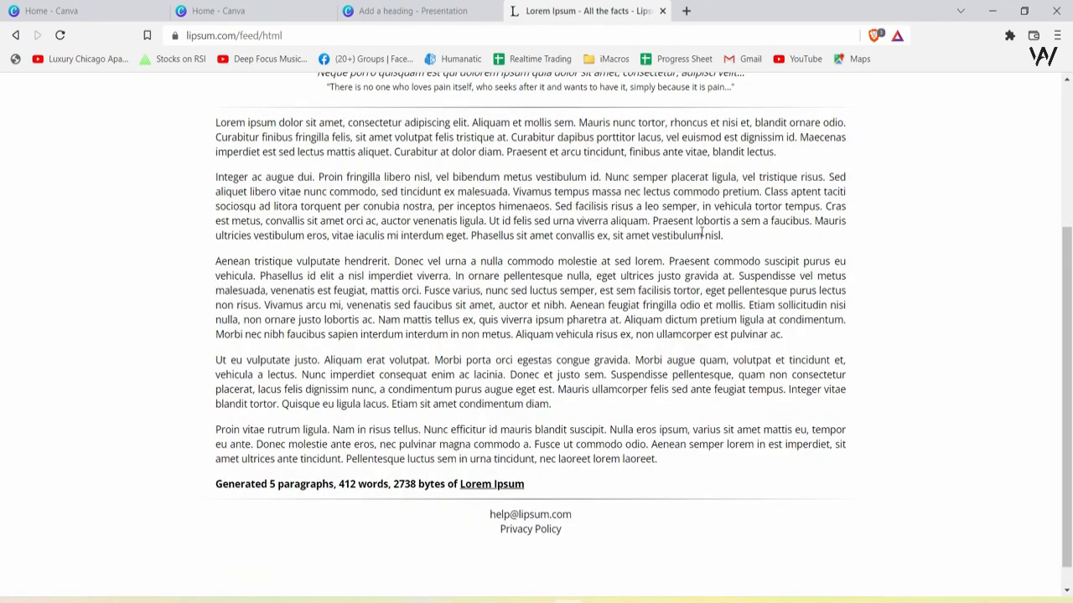
pyautogui.moveTo(724, 236); pyautogui.dragTo(221, 178)
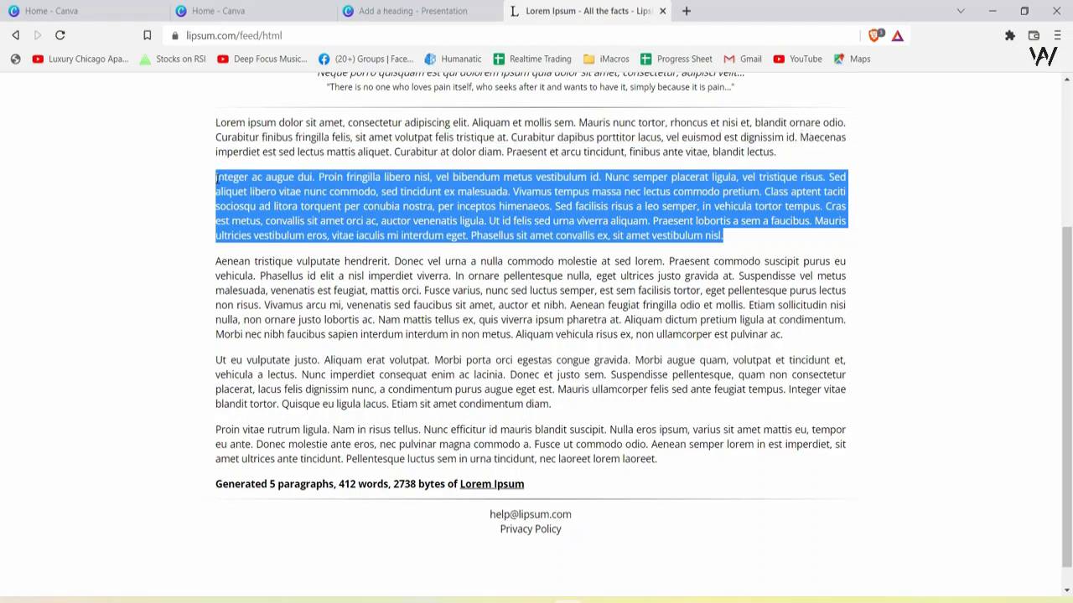
# Paste the Lorem Ipsum paragraph into the first filler text block and delete the sentences after 'malesuada.'
pyautogui.click(410, 11)
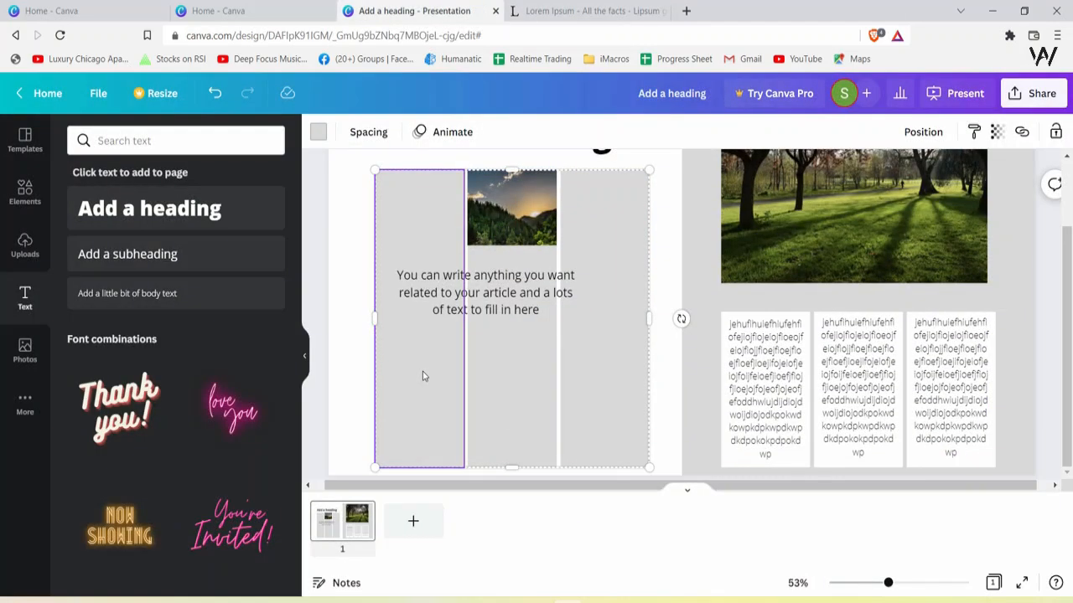
pyautogui.click(704, 281)
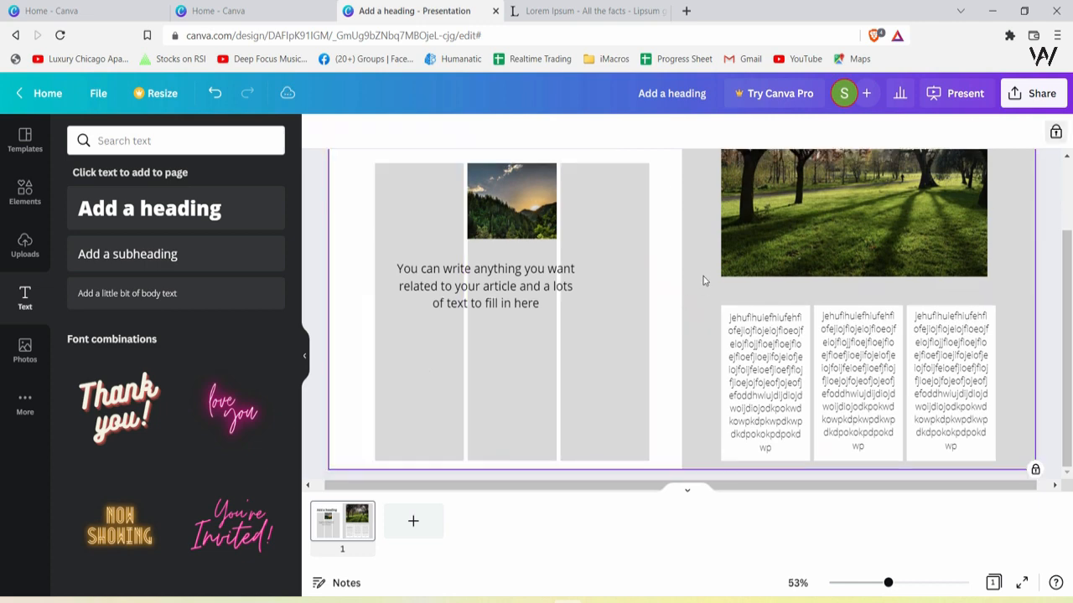
pyautogui.moveTo(1069, 282); pyautogui.dragTo(1068, 216)
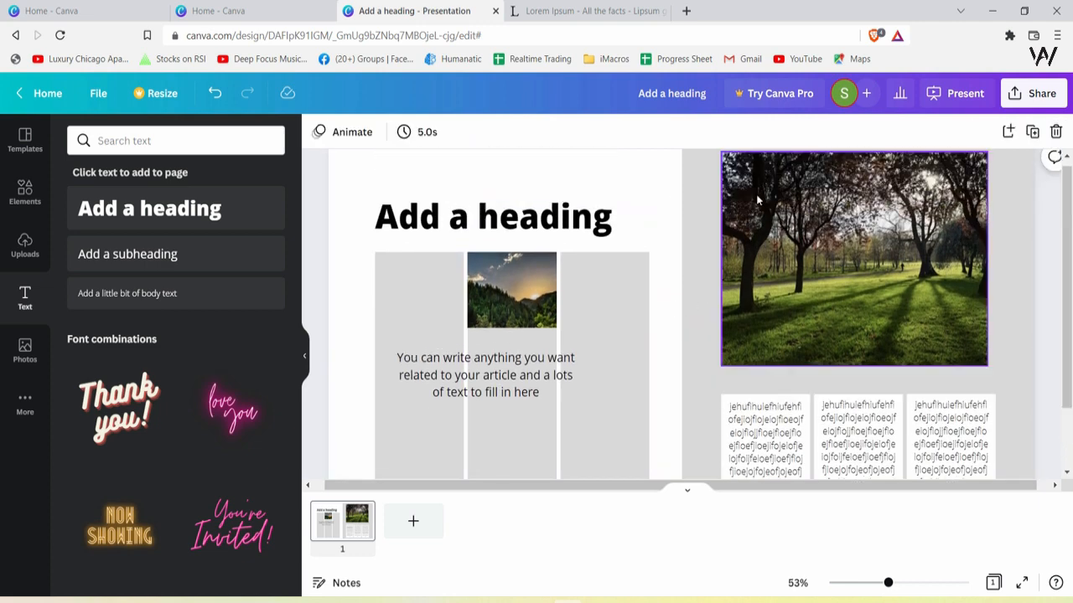
pyautogui.scroll(-2, 796, 277)
pyautogui.click(789, 382)
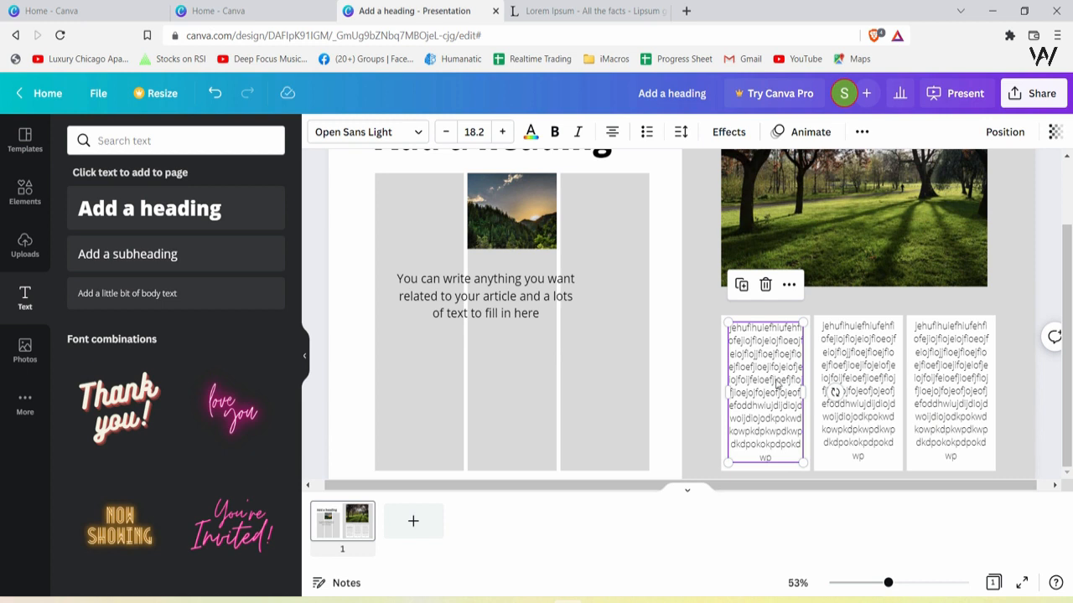
pyautogui.click(776, 453)
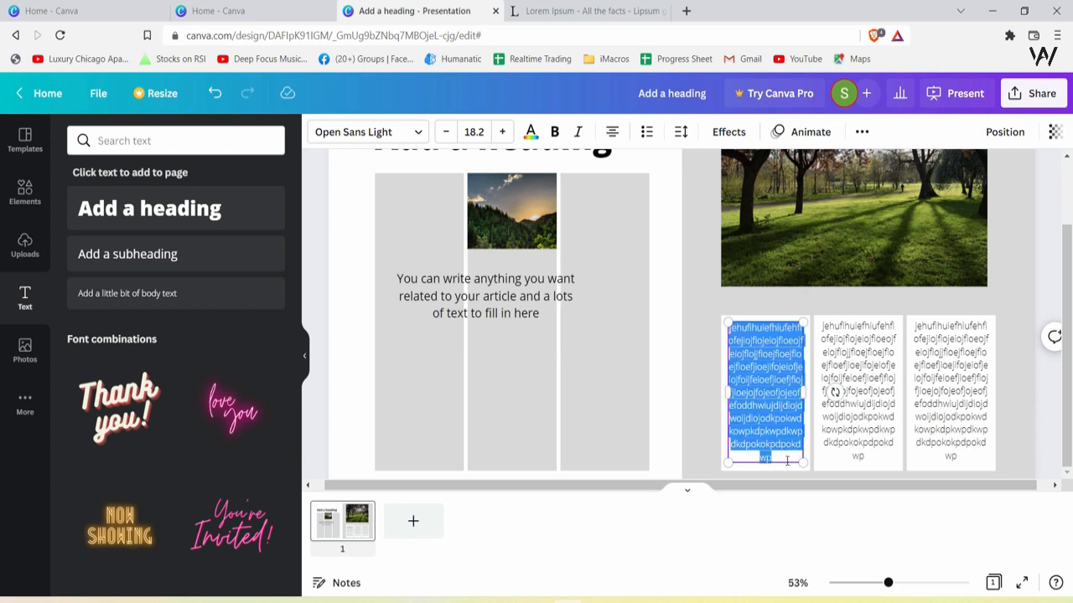
pyautogui.hotkey('ctrl', 'v')
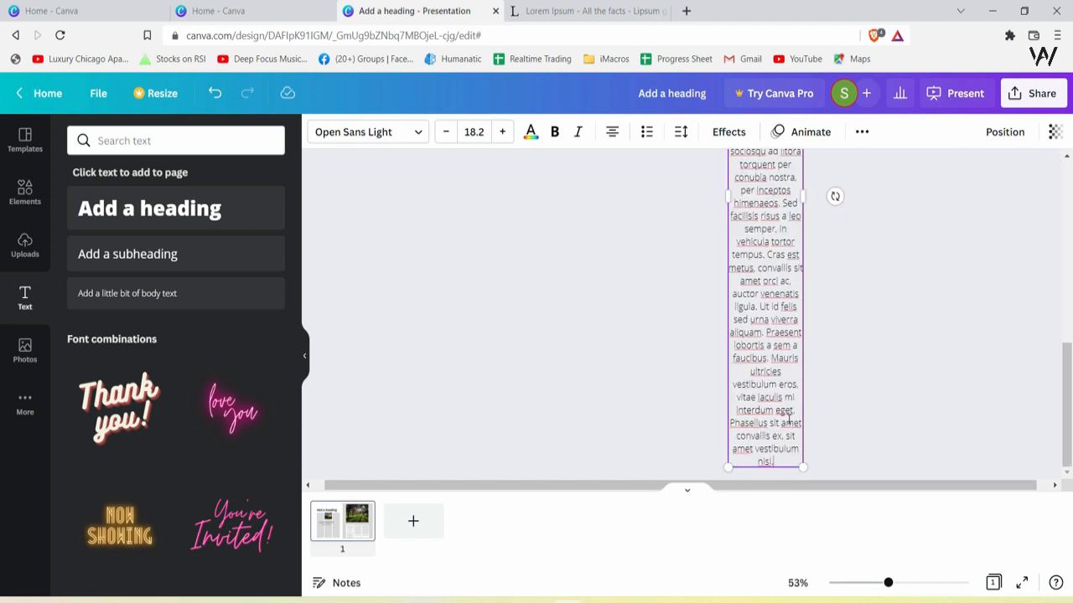
pyautogui.moveTo(785, 462); pyautogui.dragTo(745, 285)
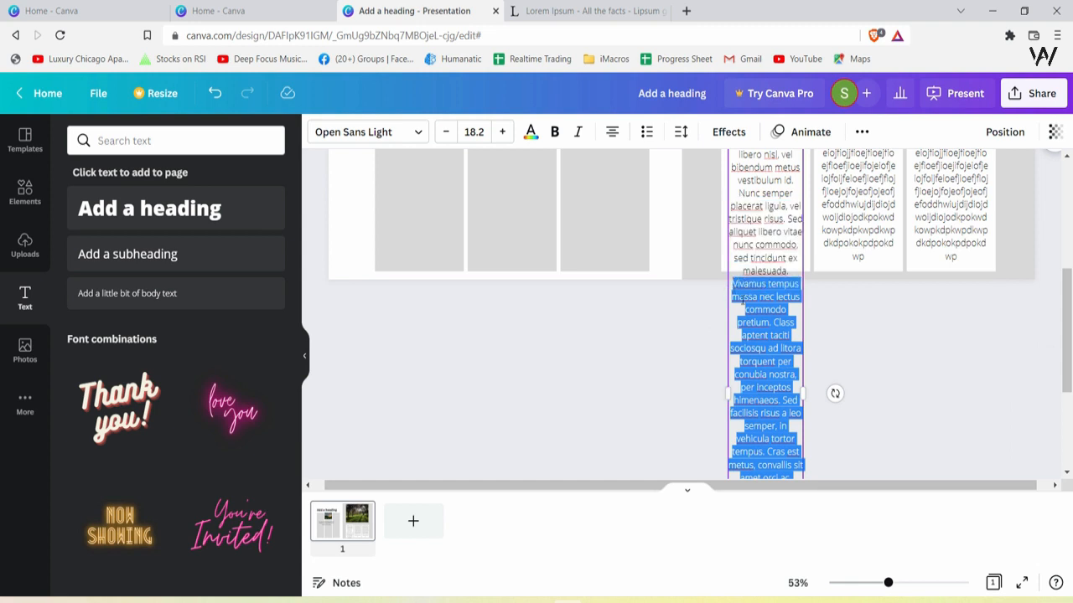
pyautogui.press('BackSpace')
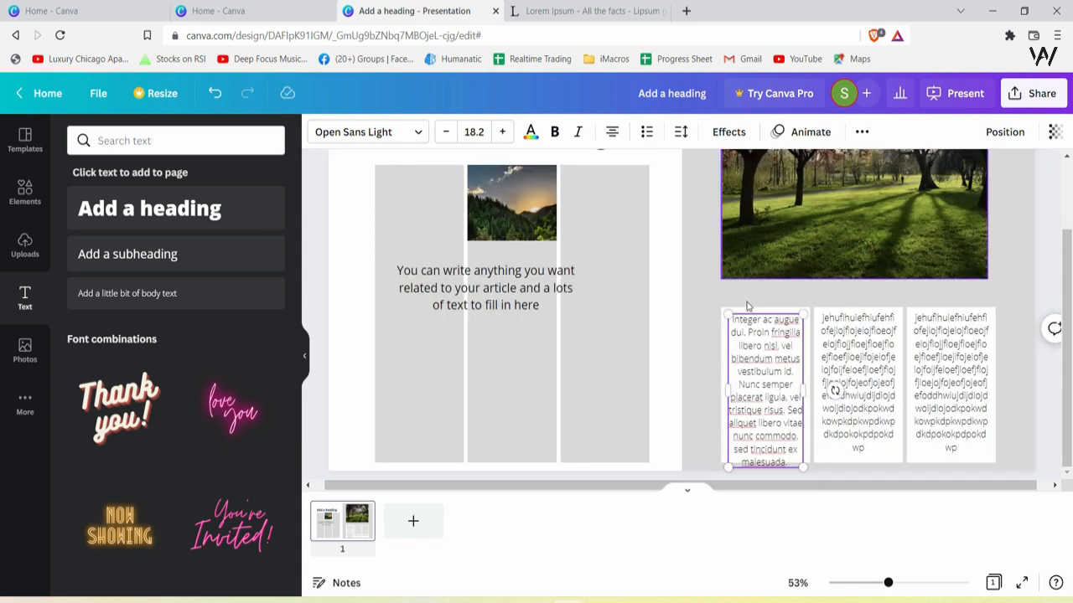
# Select all the text in the first block and try alignments, ending with left alignment
pyautogui.hotkey('ctrl', 'a')
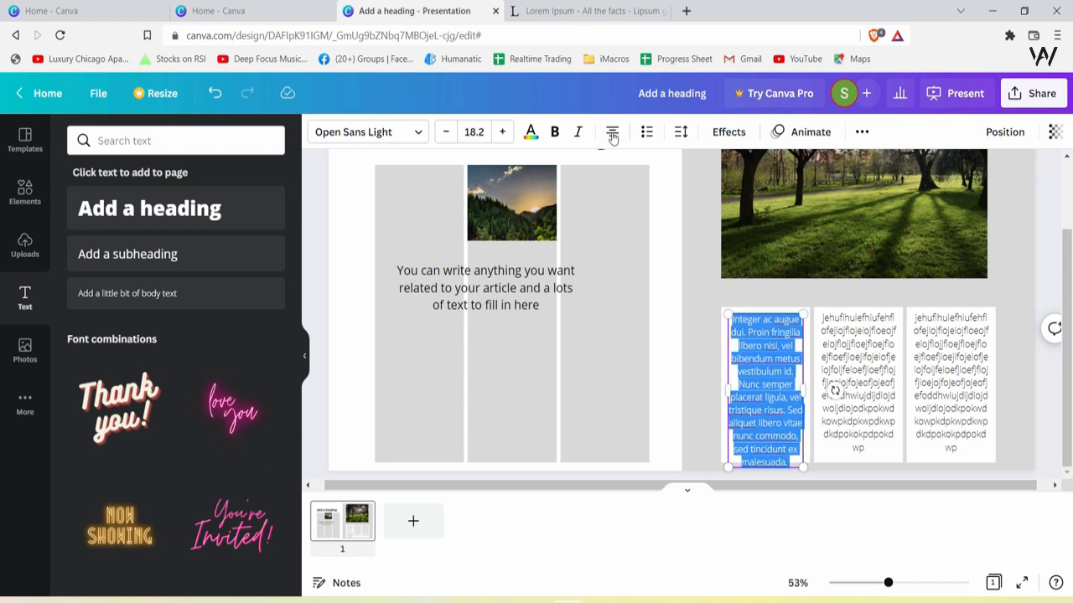
pyautogui.click(612, 134)
pyautogui.click(612, 134)
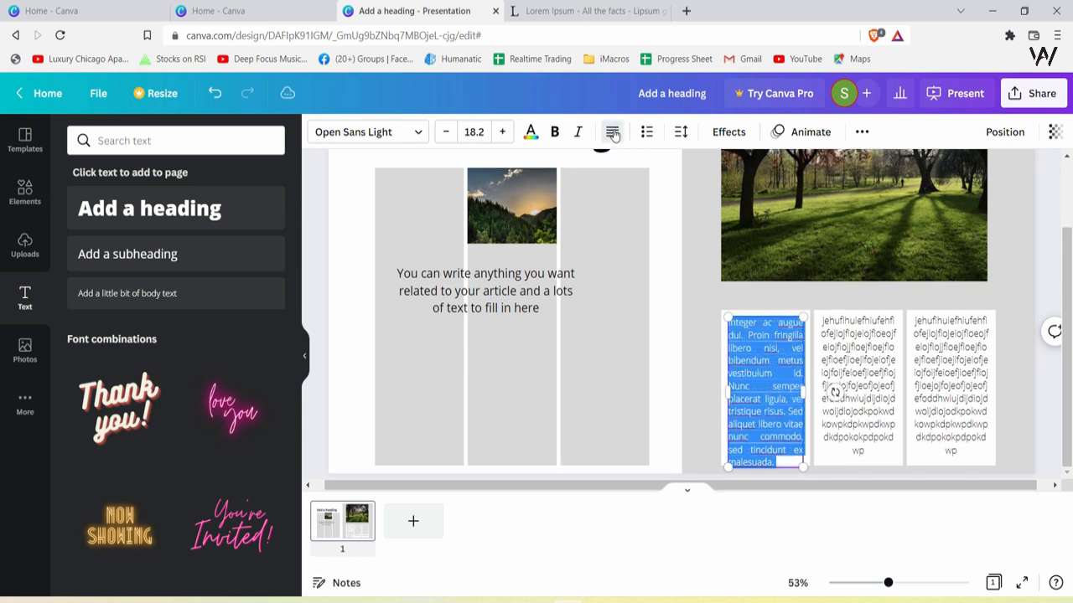
pyautogui.click(612, 133)
pyautogui.click(613, 133)
pyautogui.click(791, 375)
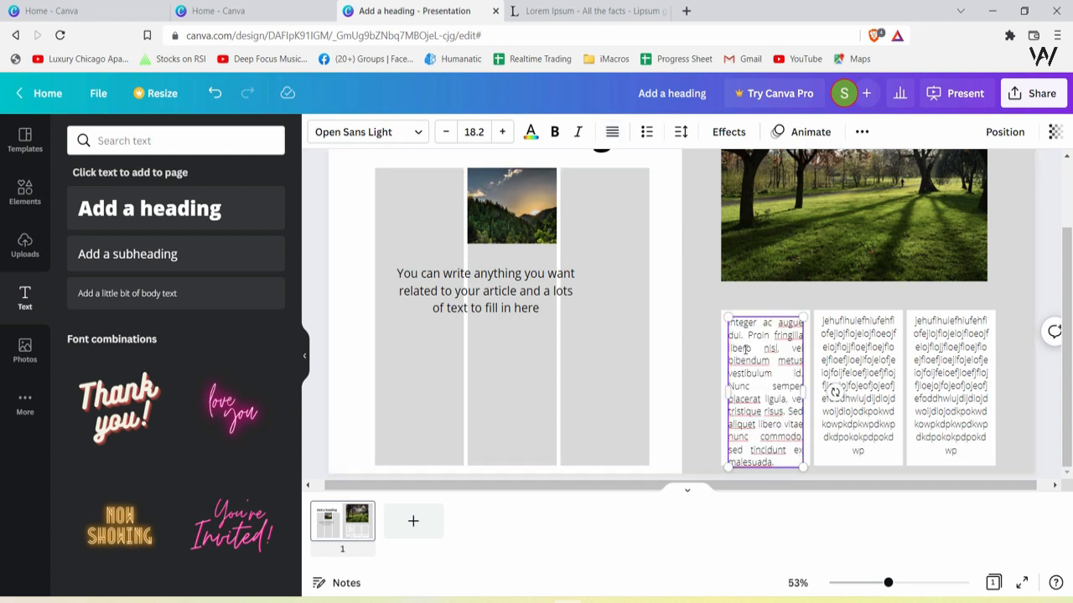
pyautogui.click(613, 133)
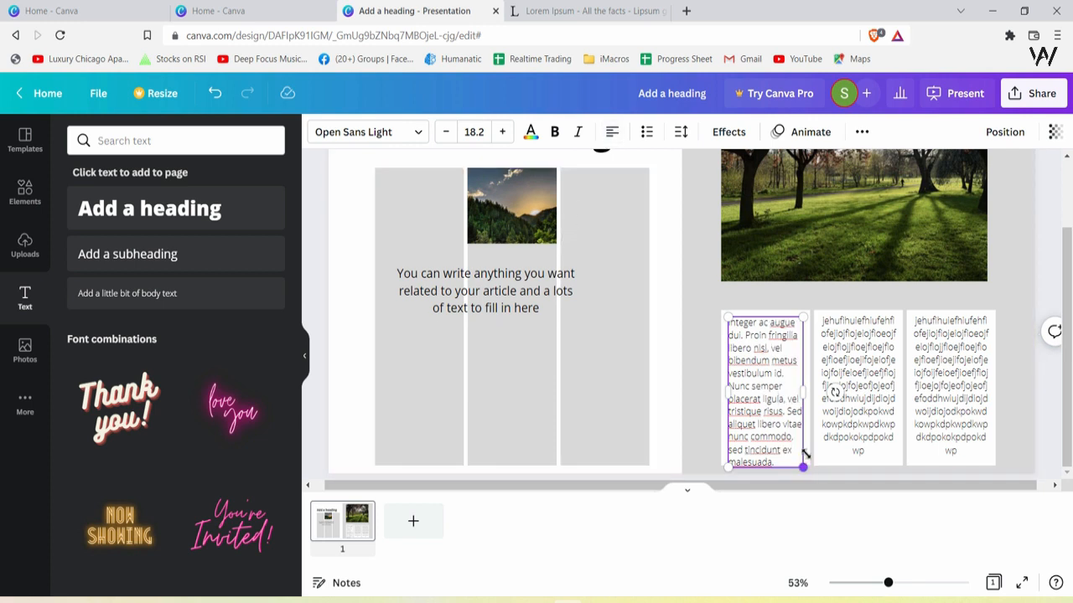
# Resize the first text block so it fills the width of its cell
pyautogui.moveTo(803, 466); pyautogui.dragTo(797, 459)
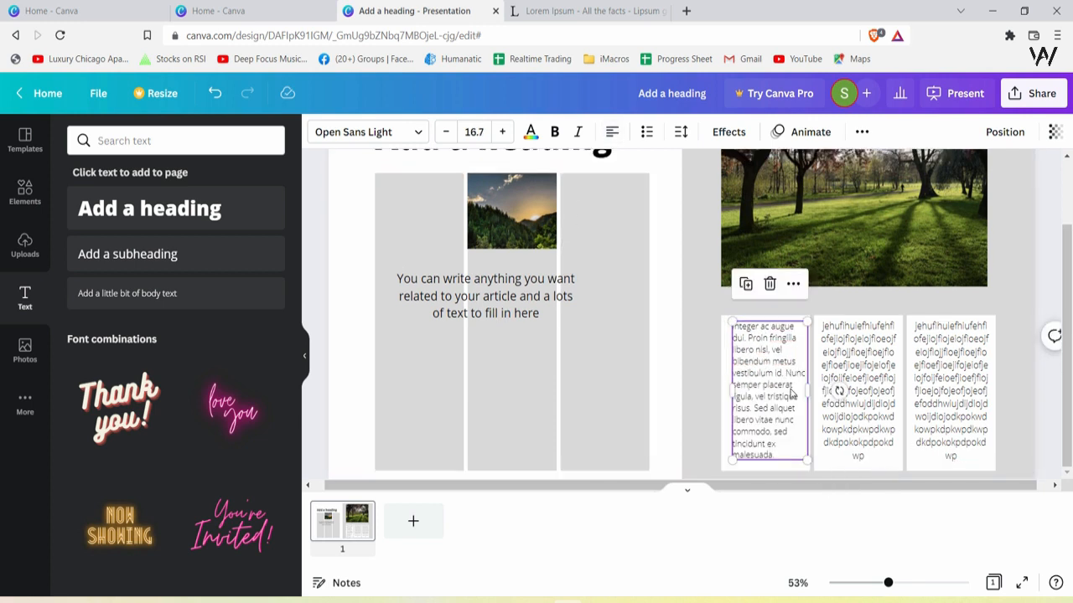
pyautogui.moveTo(793, 396); pyautogui.dragTo(787, 392)
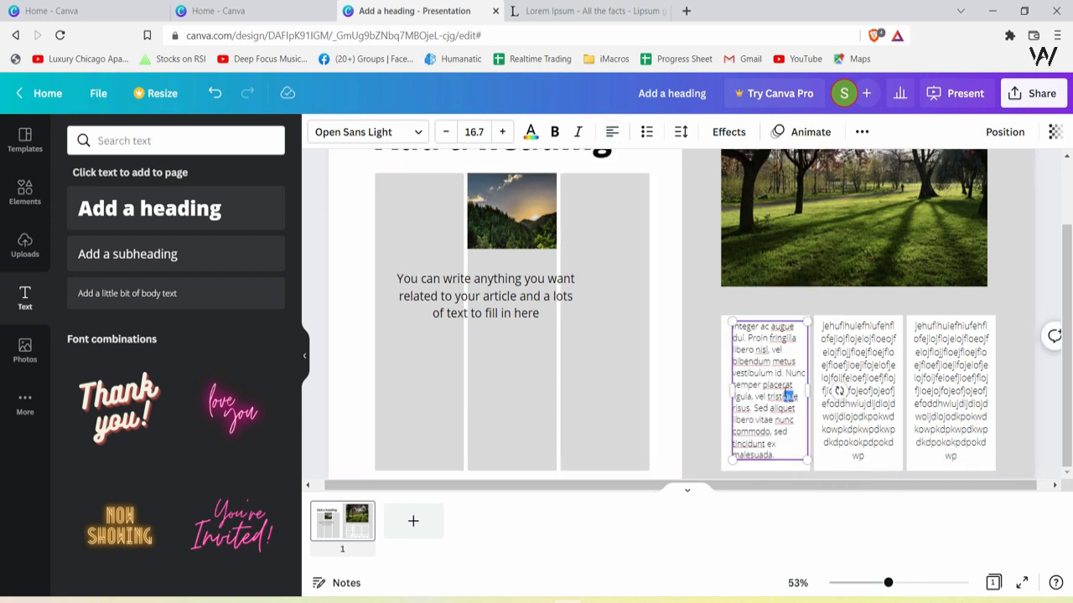
pyautogui.moveTo(731, 321); pyautogui.dragTo(717, 322)
pyautogui.moveTo(726, 387); pyautogui.dragTo(719, 382)
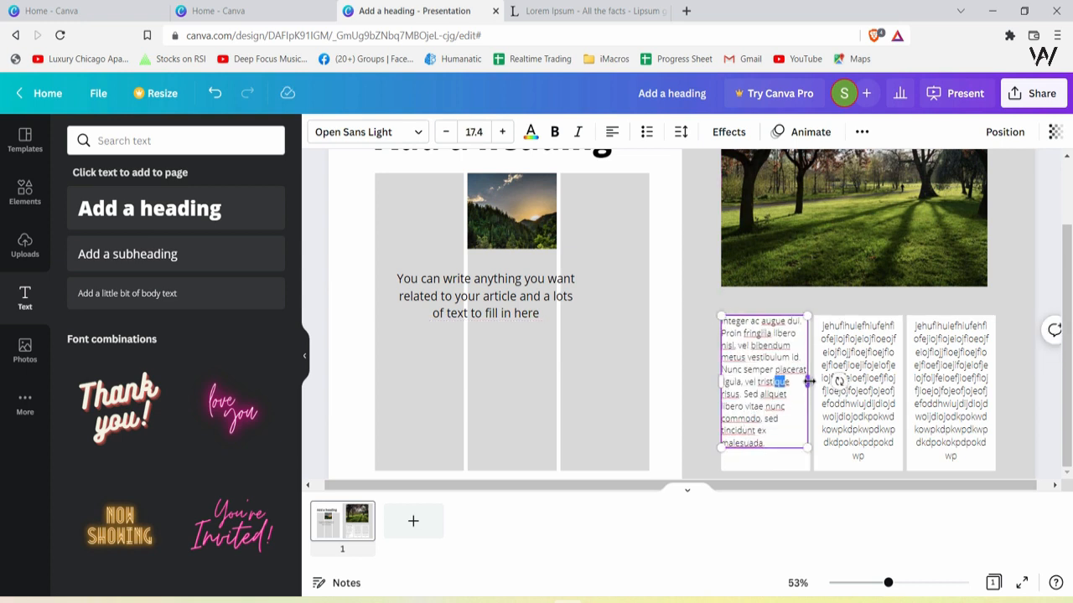
pyautogui.moveTo(809, 381); pyautogui.dragTo(811, 382)
pyautogui.moveTo(806, 443); pyautogui.dragTo(809, 458)
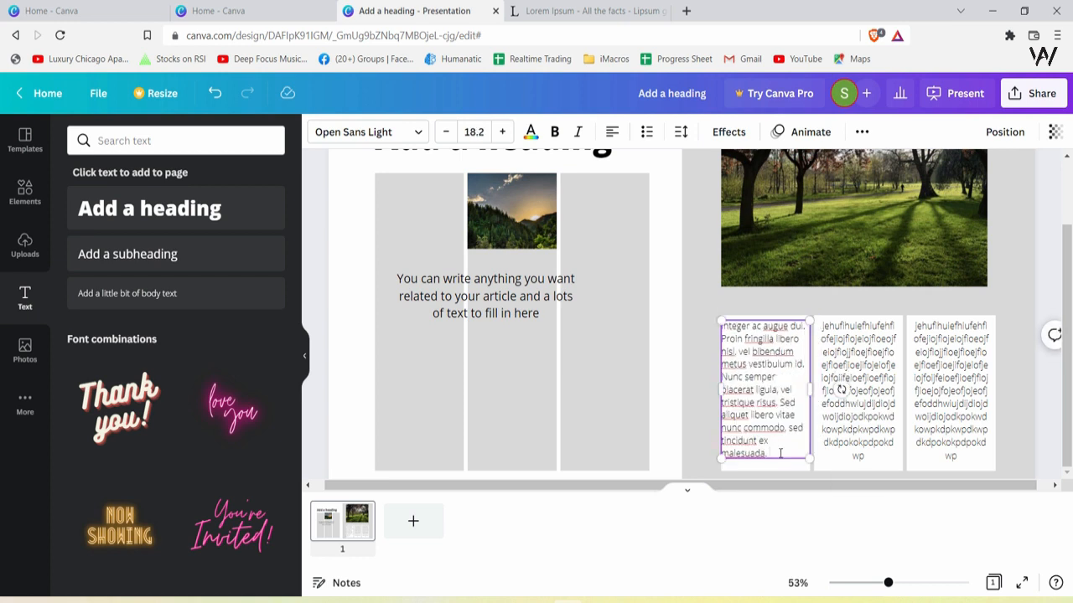
# Replace the second and third cells' filler text with copies of the first Lorem Ipsum text block
pyautogui.click(743, 293)
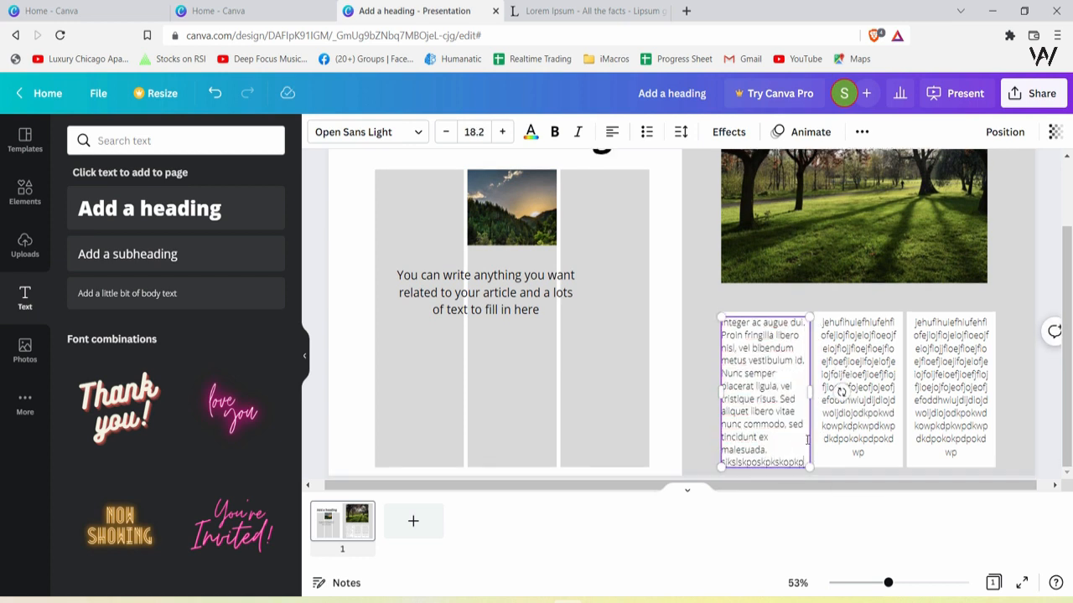
pyautogui.click(820, 387)
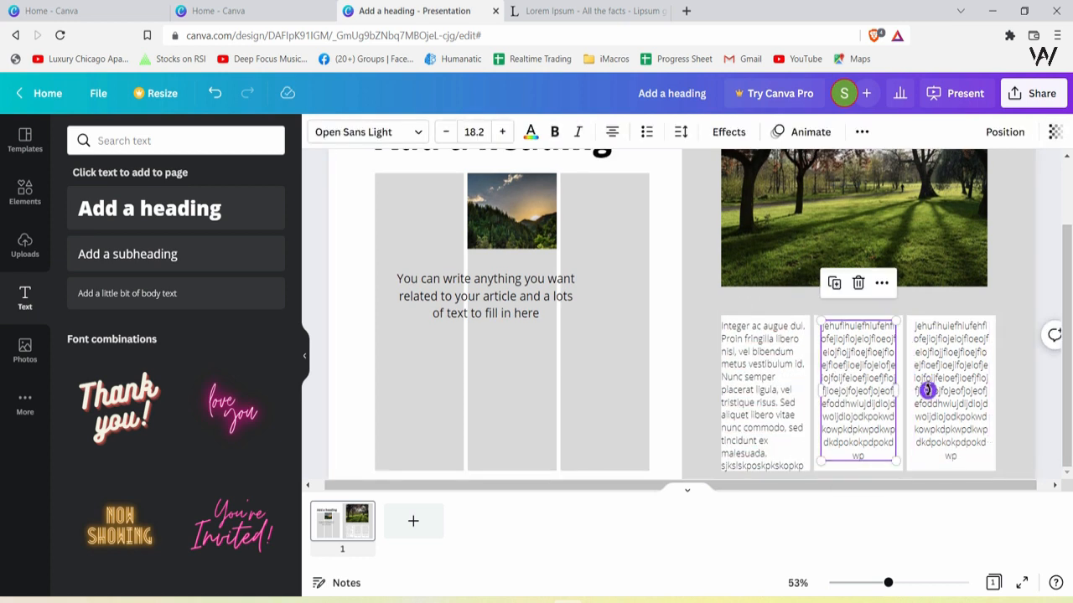
pyautogui.moveTo(887, 582); pyautogui.dragTo(879, 583)
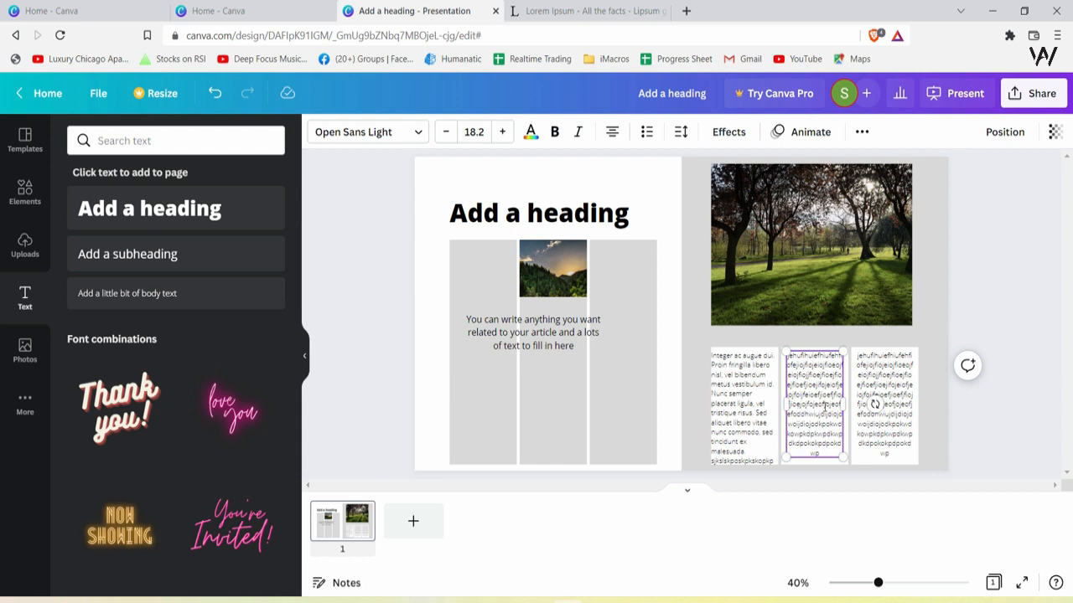
pyautogui.click(887, 416)
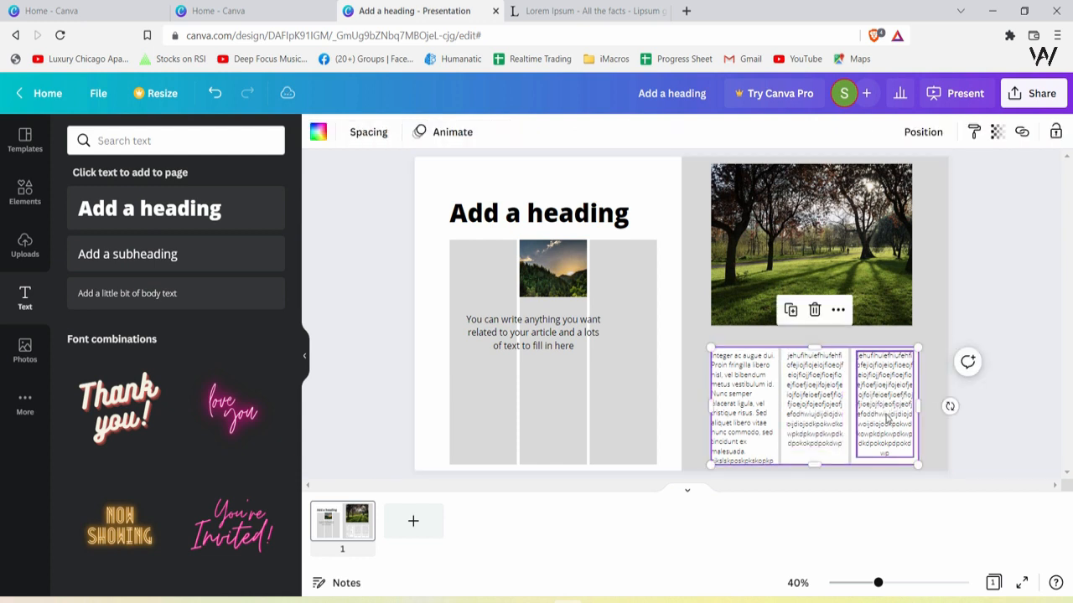
pyautogui.click(890, 417)
pyautogui.press('Delete')
pyautogui.click(837, 405)
pyautogui.press('Delete')
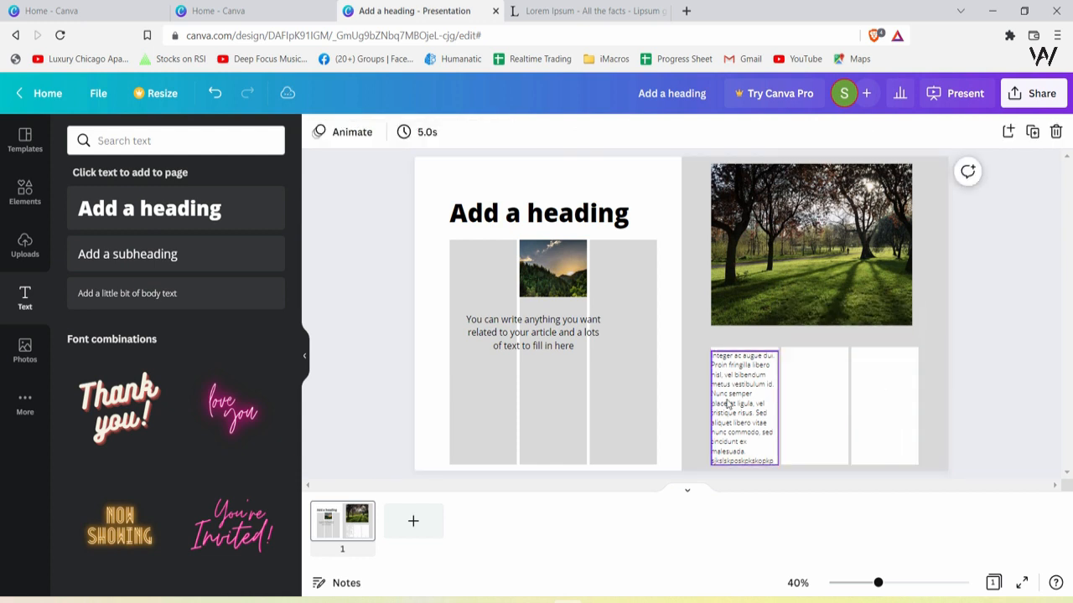
pyautogui.hotkey('ctrl', 'z')
pyautogui.hotkey('ctrl', 'z')
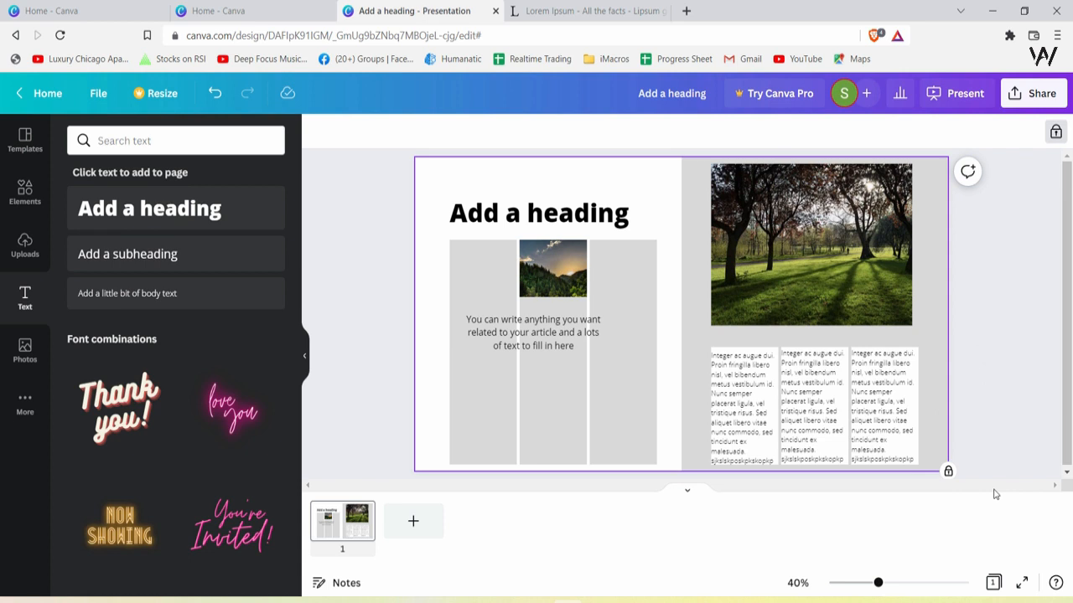
# Select all three lower text blocks and try different fonts on them, including Public Sans Bold
pyautogui.click(890, 415)
pyautogui.click(813, 421)
pyautogui.click(742, 406)
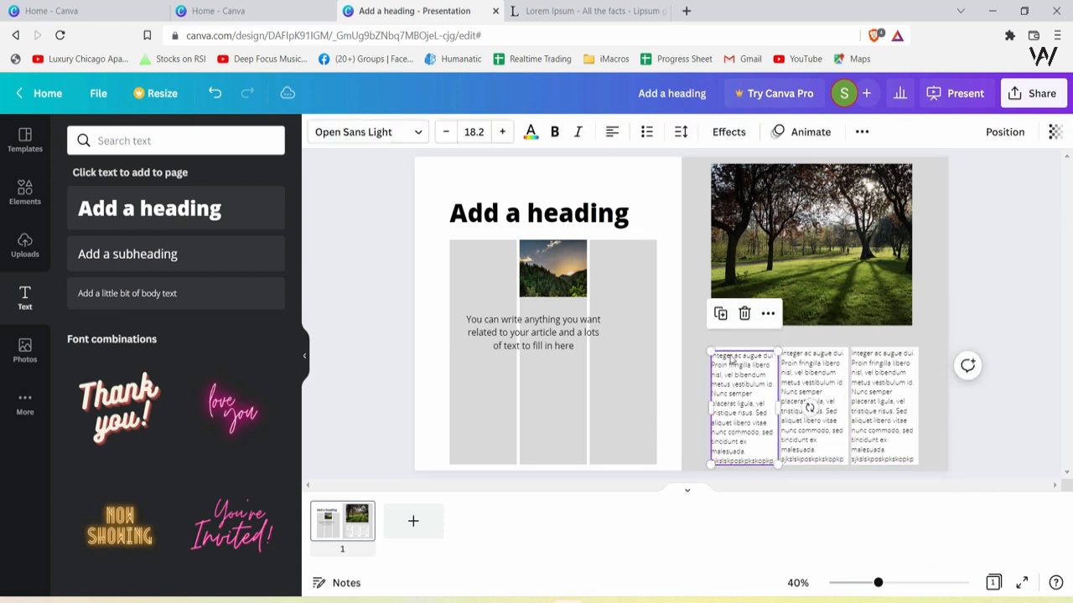
pyautogui.moveTo(930, 400); pyautogui.dragTo(742, 419)
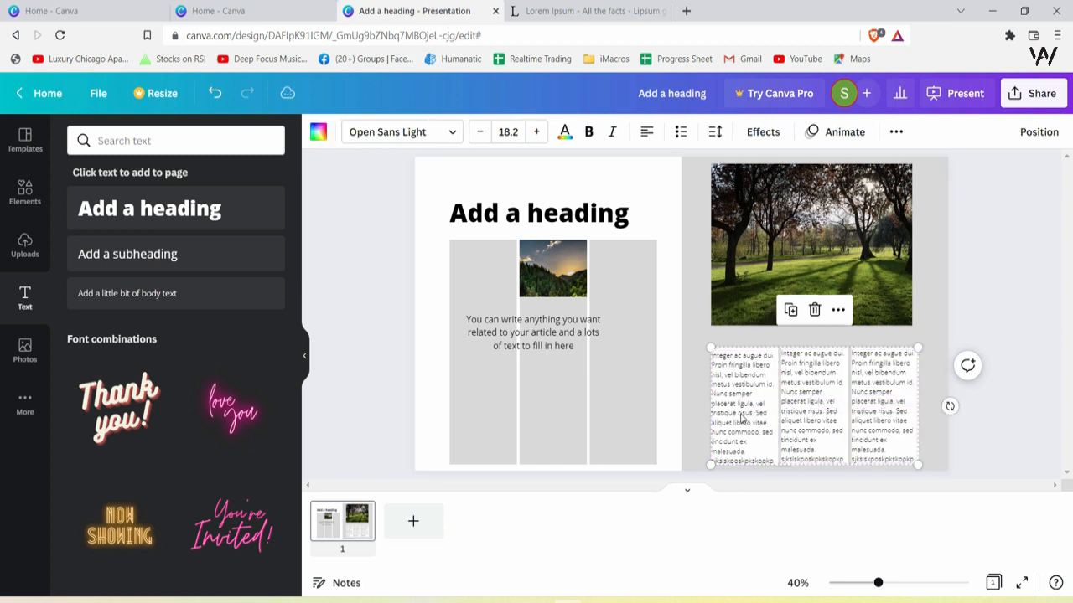
pyautogui.click(453, 139)
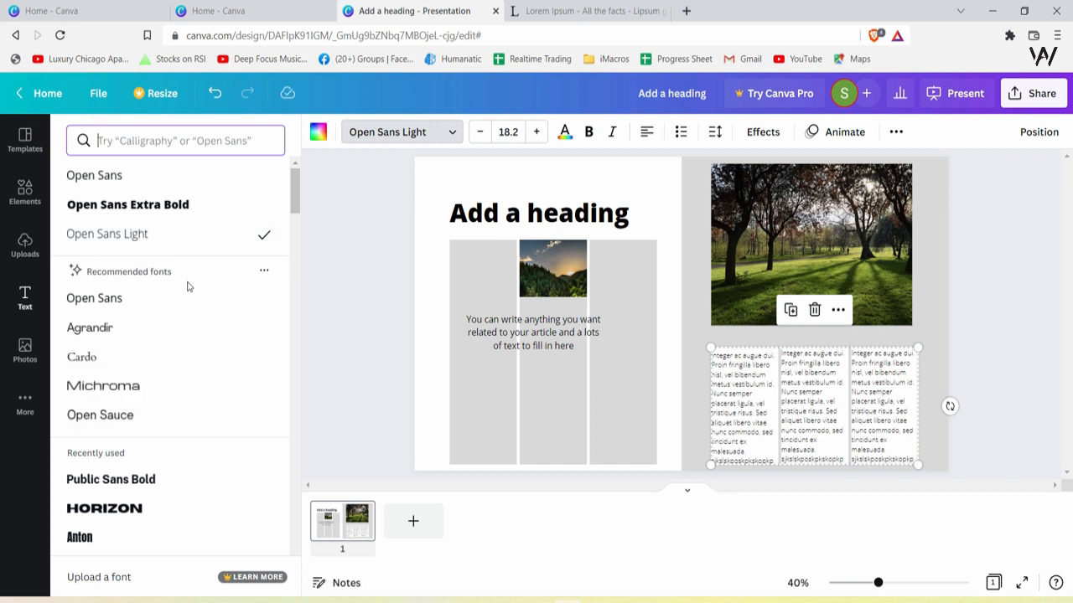
pyautogui.click(101, 181)
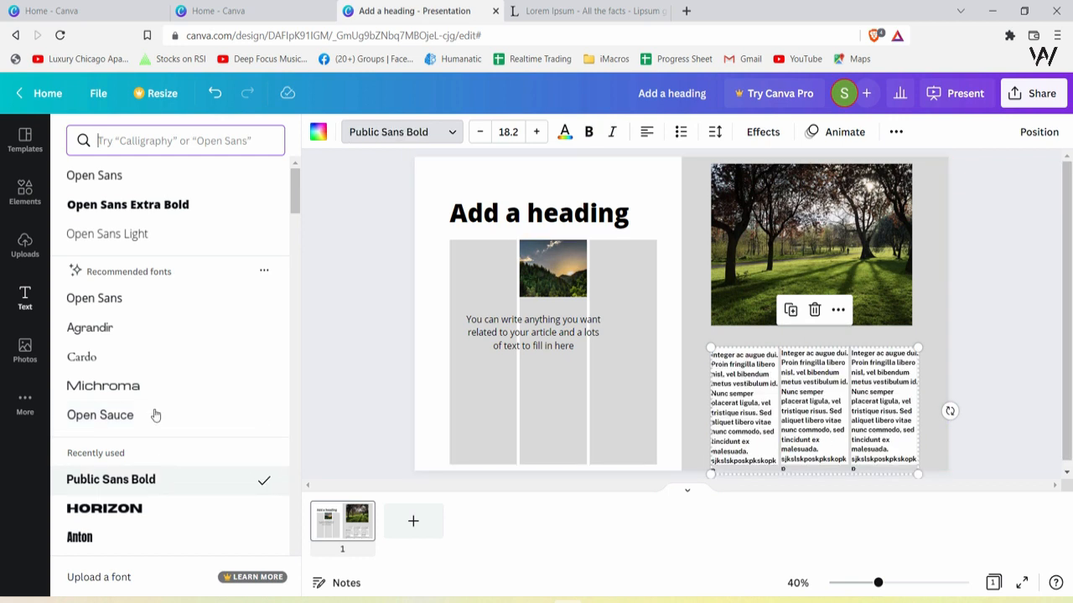
pyautogui.click(113, 367)
pyautogui.click(945, 374)
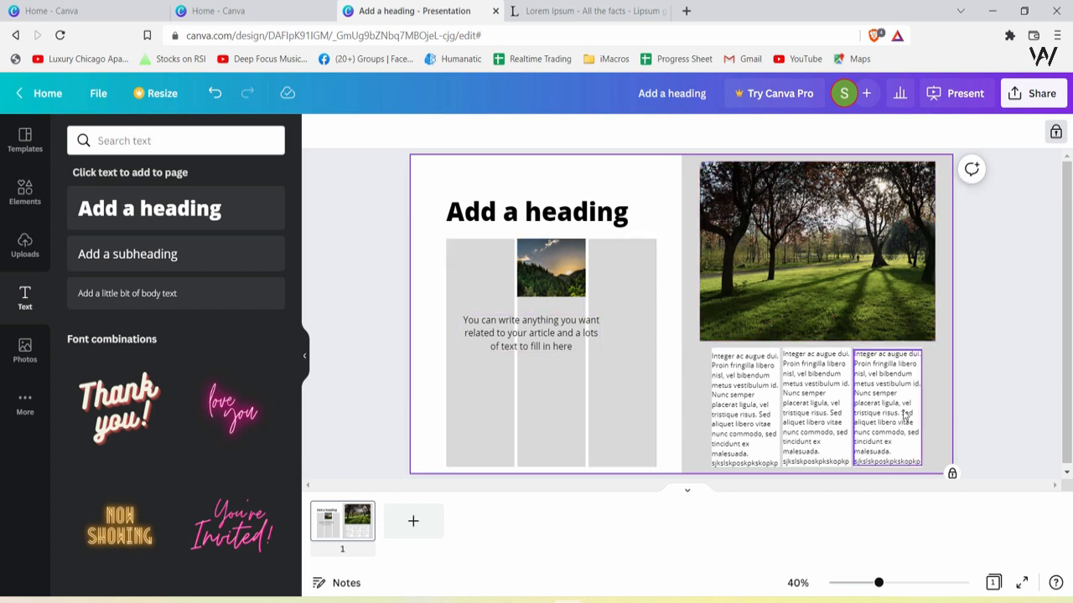
# Set the right-hand grid's transparency to 0
pyautogui.click(1053, 142)
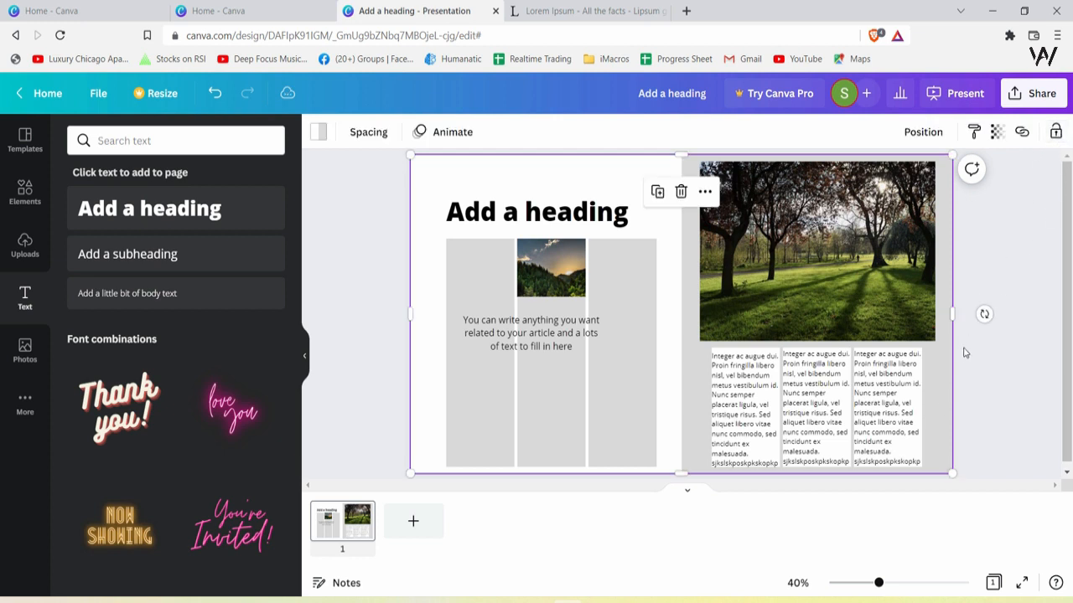
pyautogui.click(944, 389)
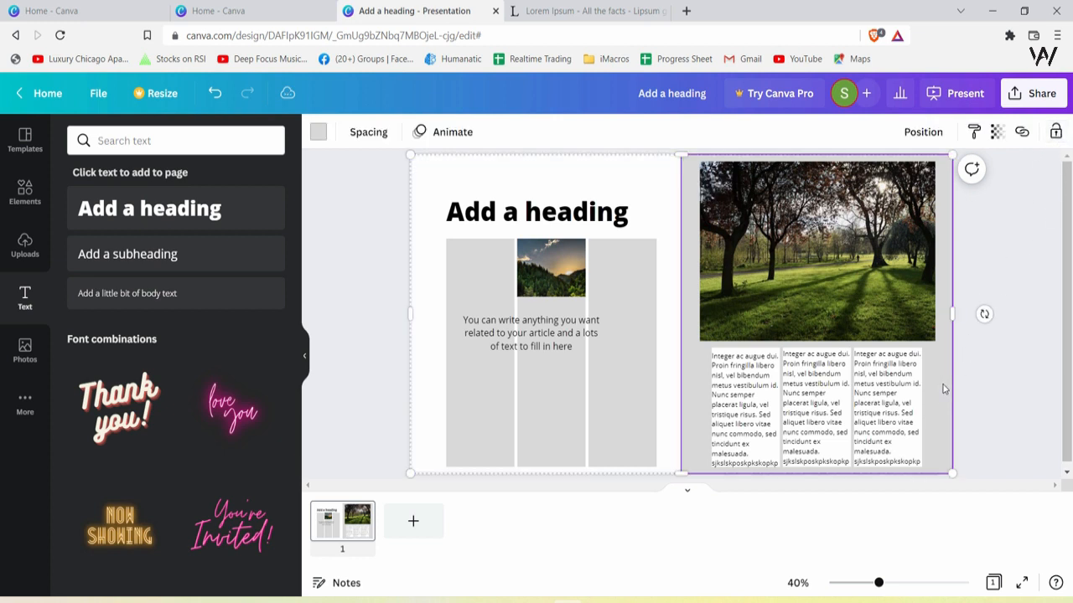
pyautogui.click(998, 133)
pyautogui.moveTo(918, 199); pyautogui.dragTo(849, 188)
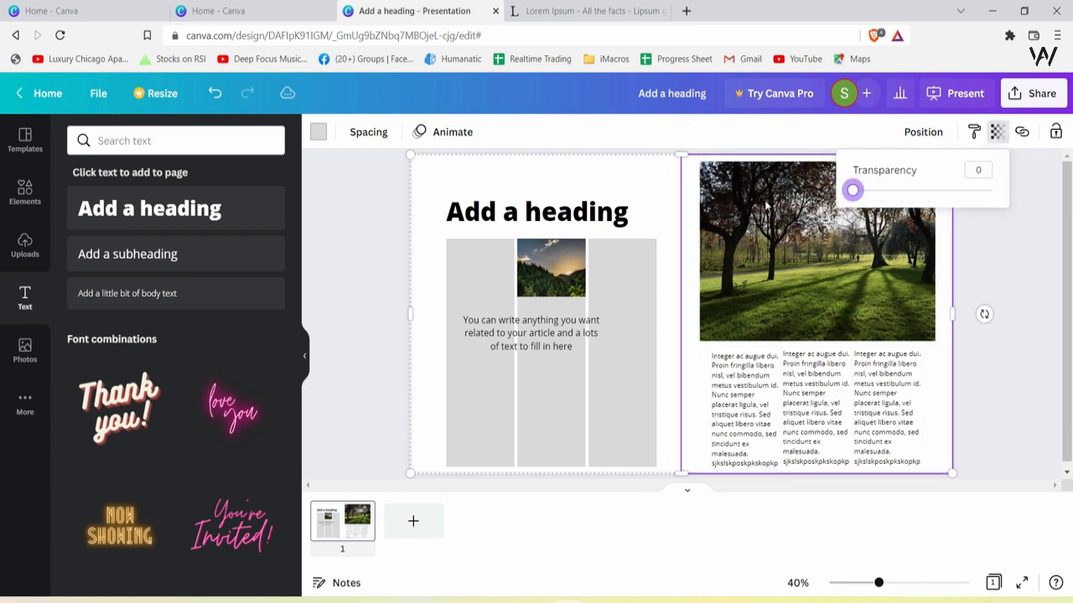
pyautogui.click(644, 204)
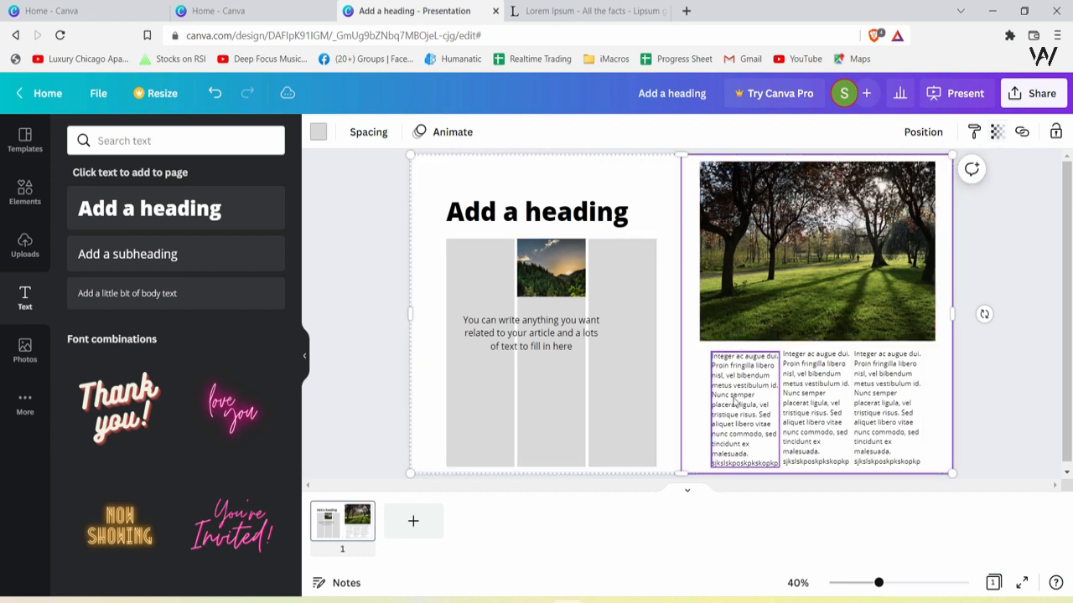
pyautogui.click(983, 464)
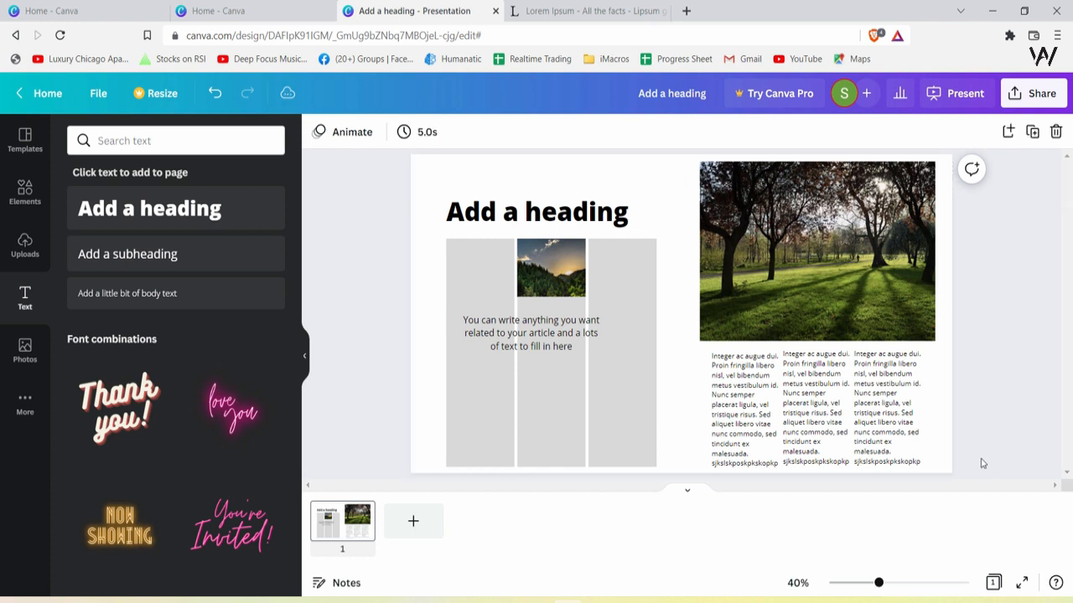
pyautogui.click(814, 417)
pyautogui.click(894, 418)
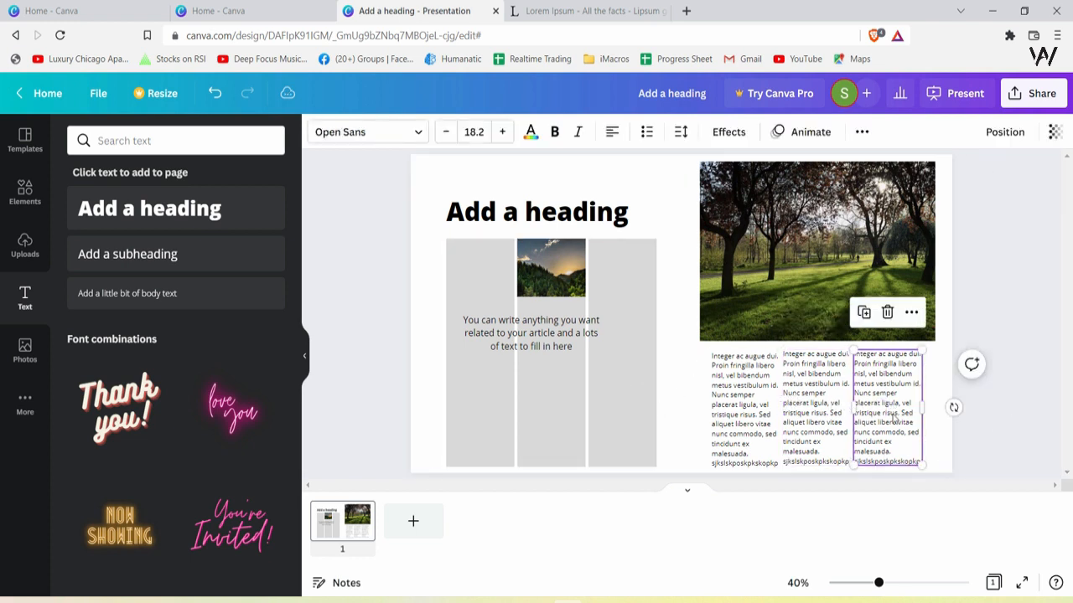
pyautogui.click(807, 444)
pyautogui.click(737, 436)
pyautogui.click(877, 435)
pyautogui.click(809, 430)
pyautogui.click(745, 423)
pyautogui.click(650, 419)
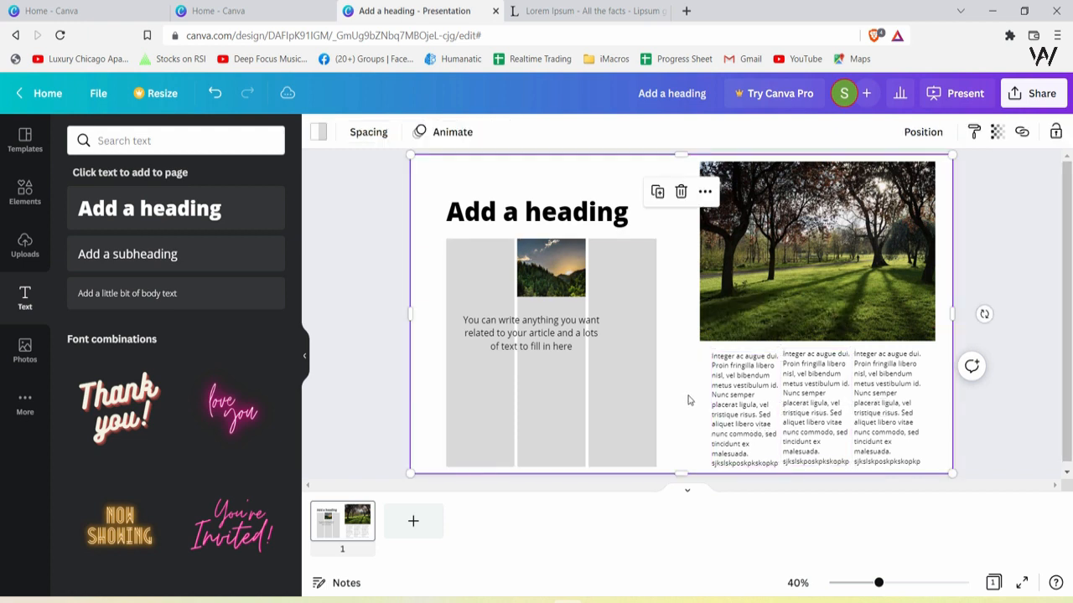
pyautogui.click(911, 406)
pyautogui.click(800, 417)
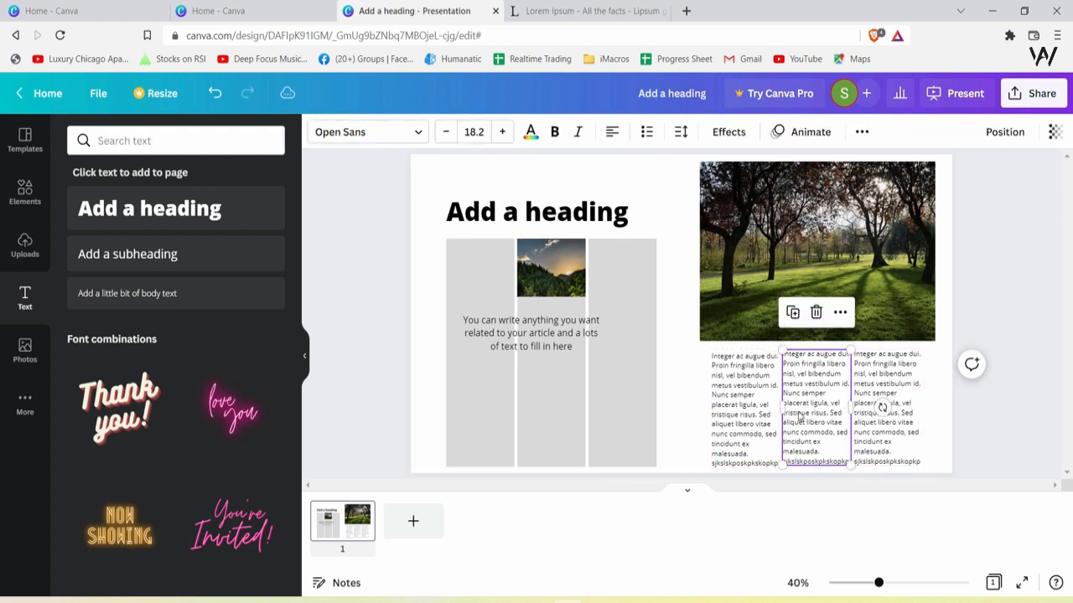
pyautogui.click(756, 416)
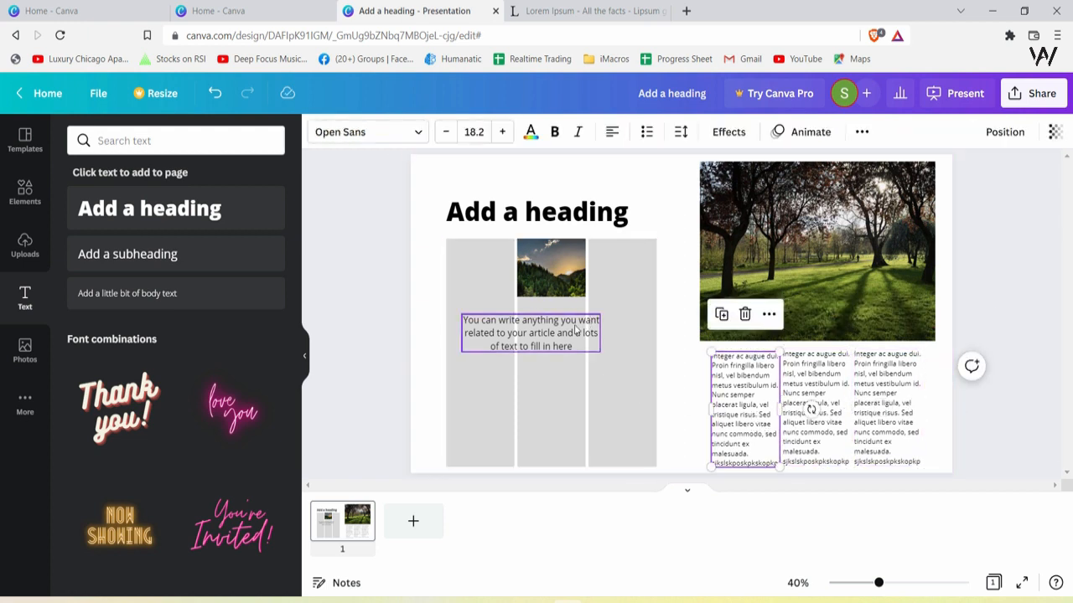
pyautogui.click(531, 331)
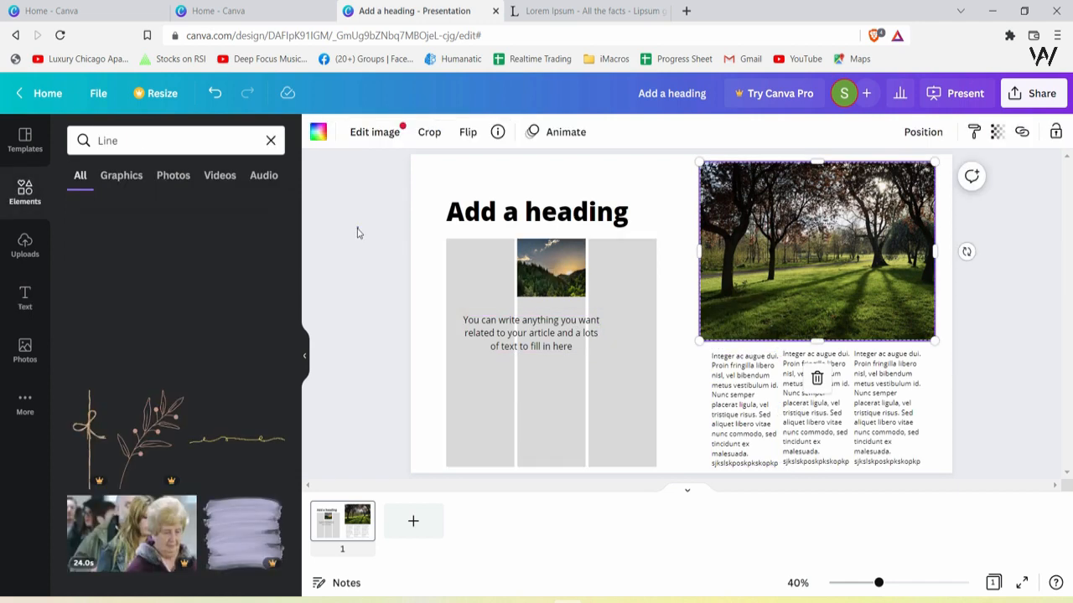
pyautogui.click(358, 230)
pyautogui.click(270, 141)
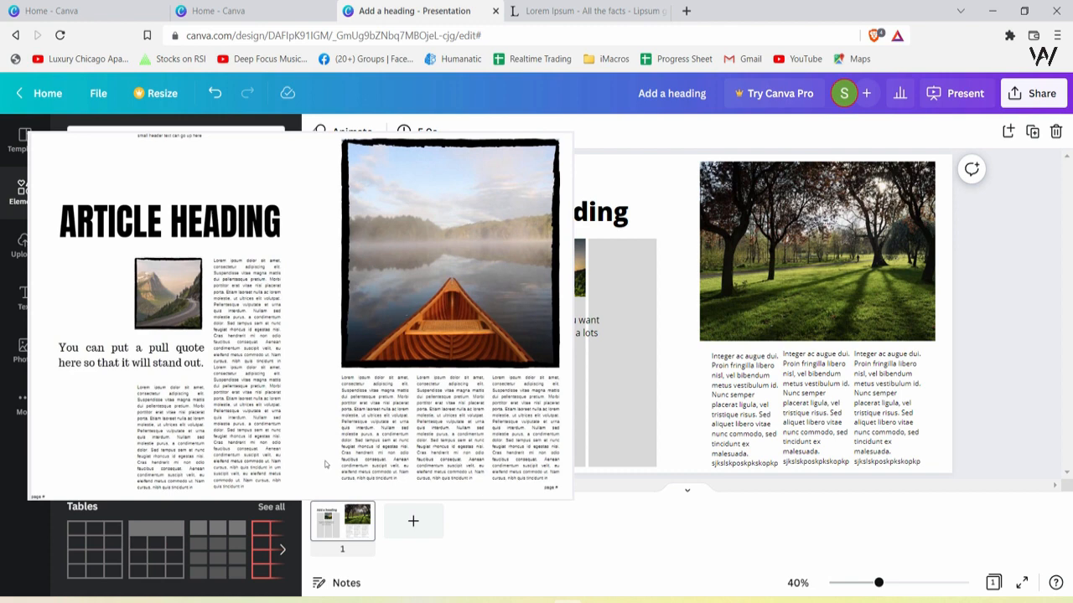
# Move the 'Add a heading' title up and left toward the slide's top-left corner
pyautogui.click(591, 198)
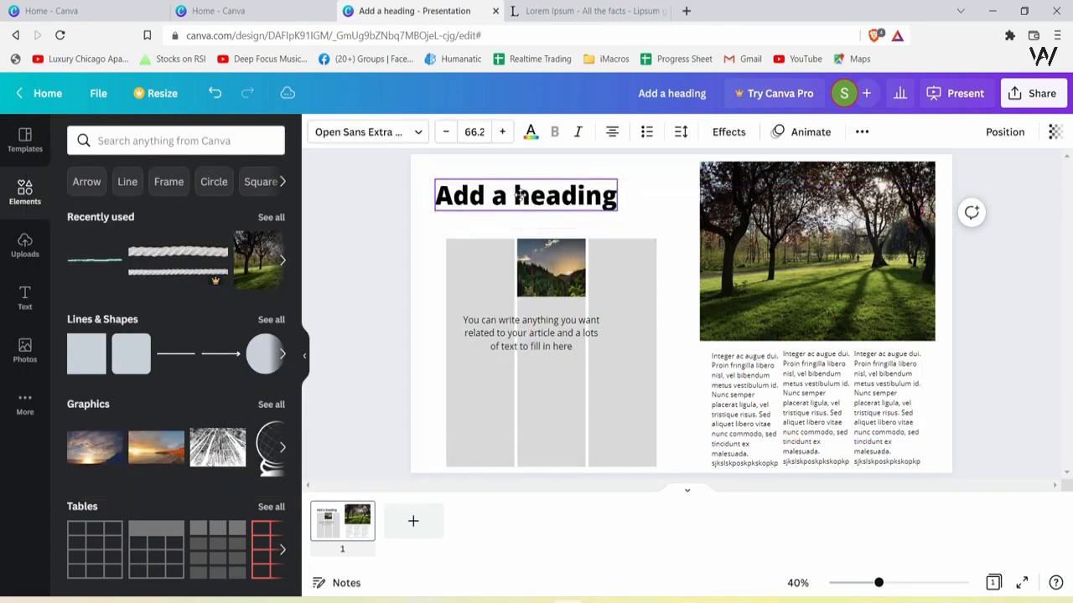
pyautogui.moveTo(601, 199); pyautogui.dragTo(556, 181)
pyautogui.click(582, 325)
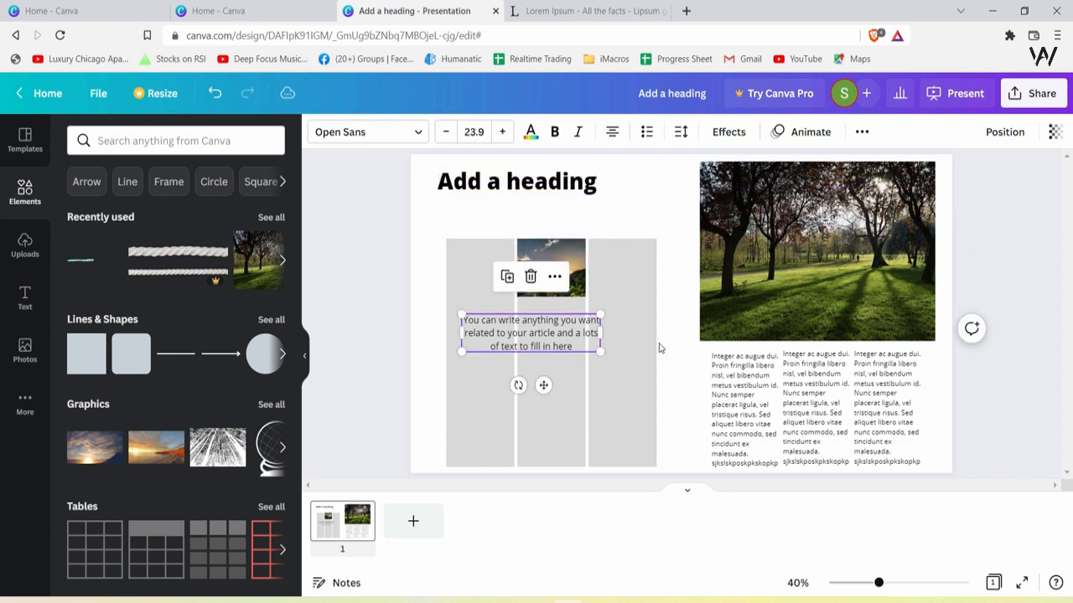
# Move the three-column grid up beneath the heading and place the forest photo at the top of the middle column
pyautogui.click(646, 323)
pyautogui.click(644, 323)
pyautogui.click(463, 261)
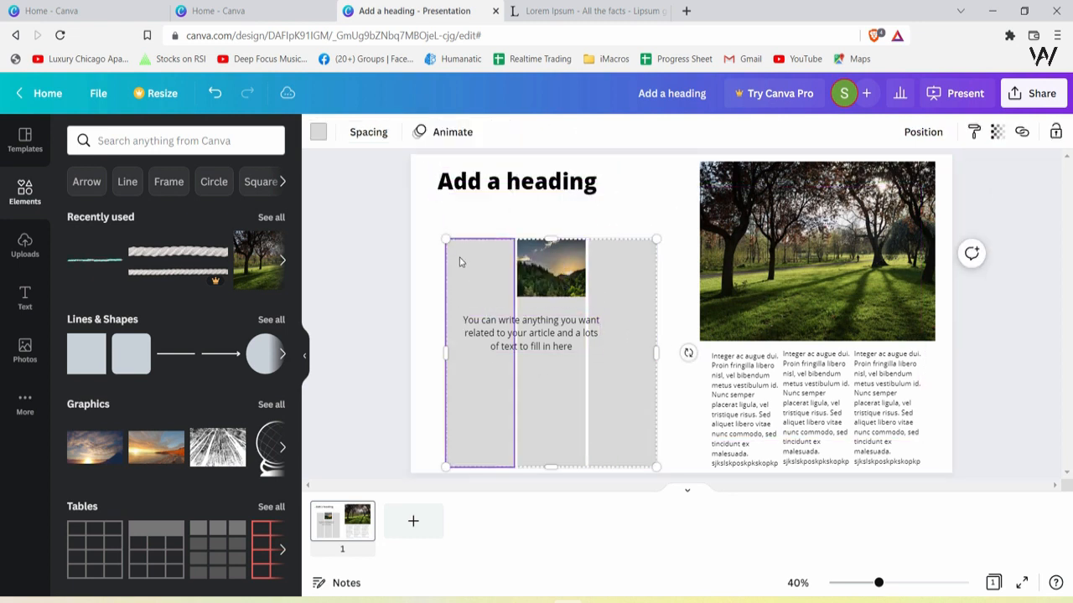
pyautogui.click(537, 217)
pyautogui.click(497, 272)
pyautogui.click(497, 272)
pyautogui.moveTo(646, 262); pyautogui.dragTo(636, 227)
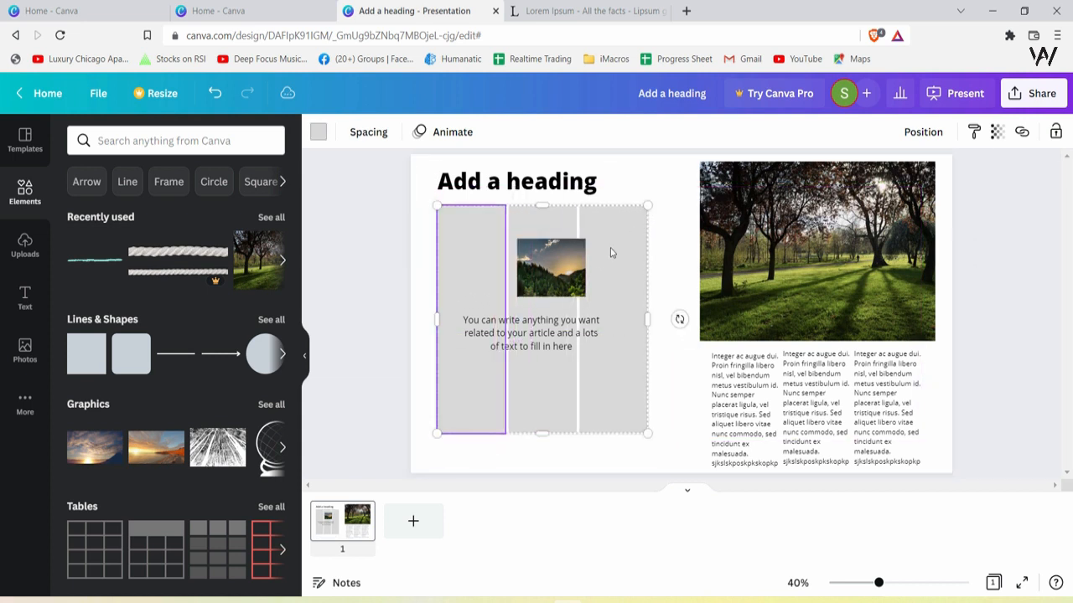
pyautogui.moveTo(560, 259); pyautogui.dragTo(556, 245)
pyautogui.click(469, 348)
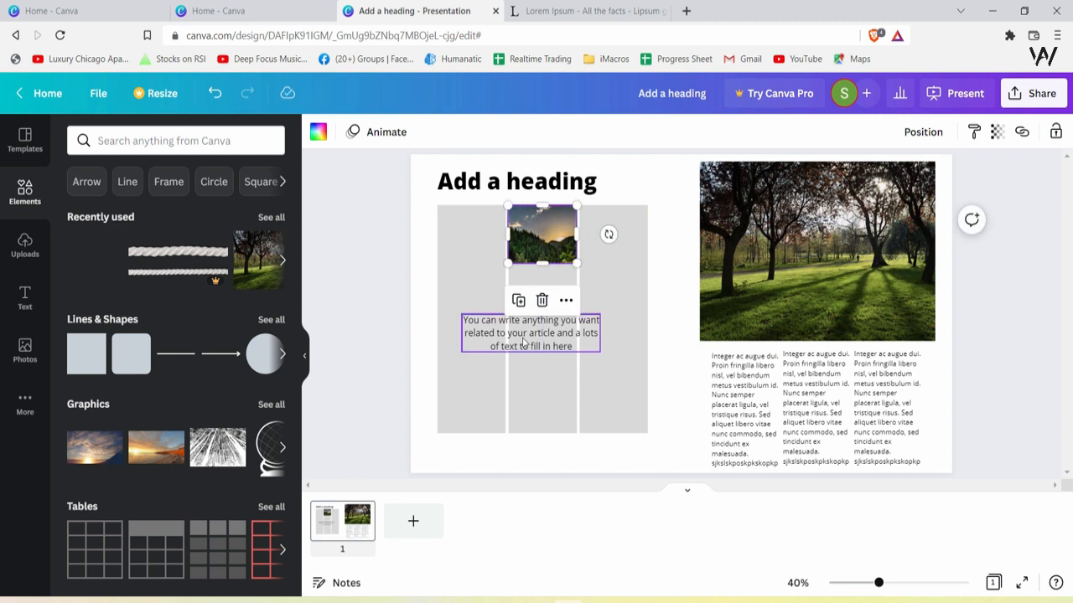
# Enlarge the forest photo so it fills the width of the middle column
pyautogui.click(615, 382)
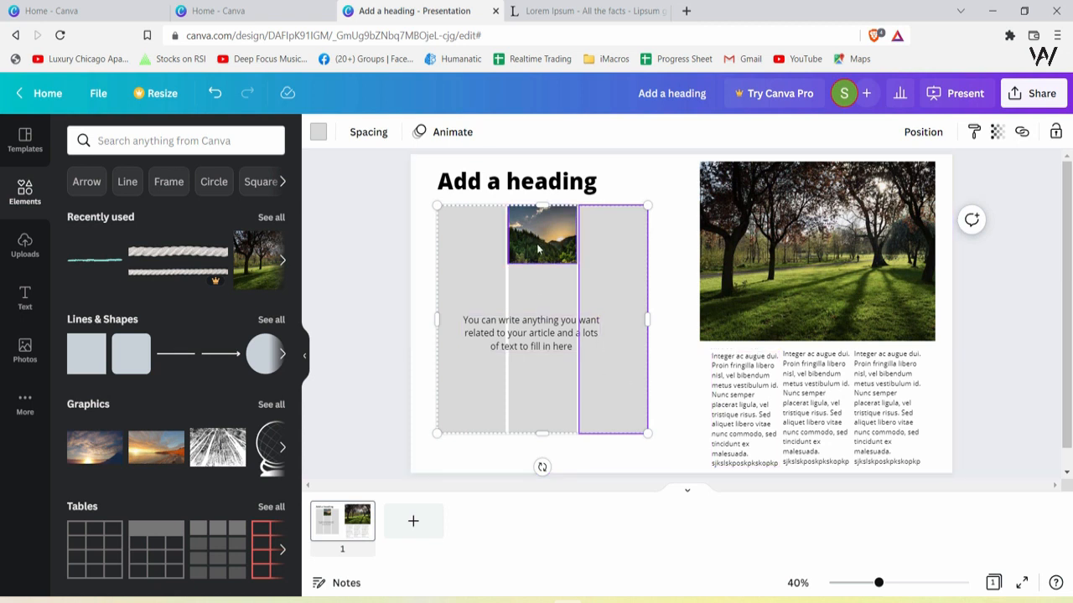
pyautogui.click(569, 259)
pyautogui.moveTo(575, 265); pyautogui.dragTo(578, 275)
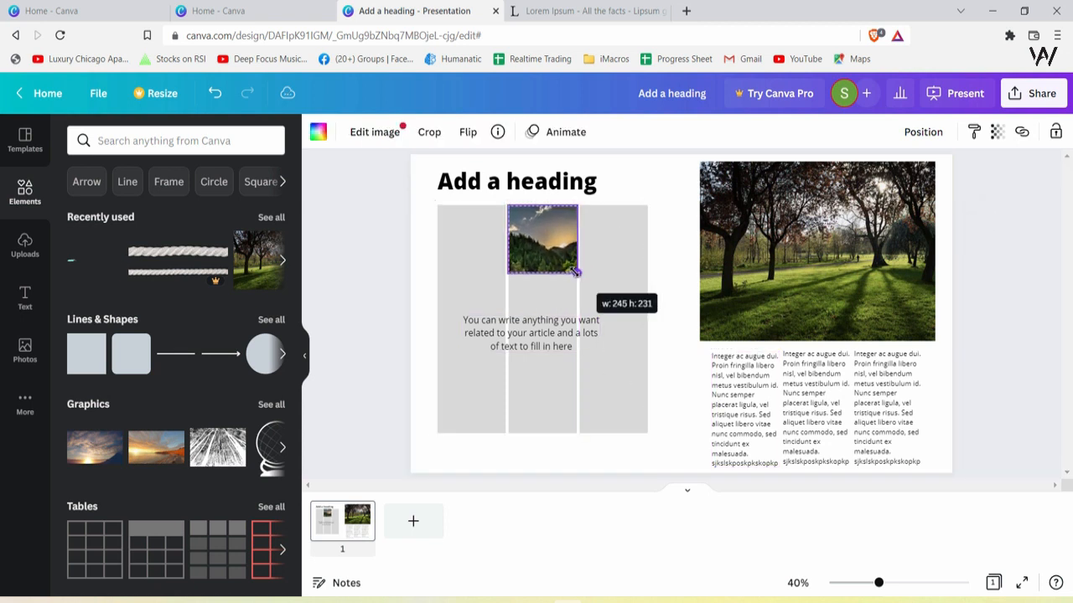
# Paste a Lorem Ipsum text block into the third column of the left grid
pyautogui.moveTo(715, 387); pyautogui.dragTo(583, 240)
pyautogui.moveTo(648, 319); pyautogui.dragTo(639, 476)
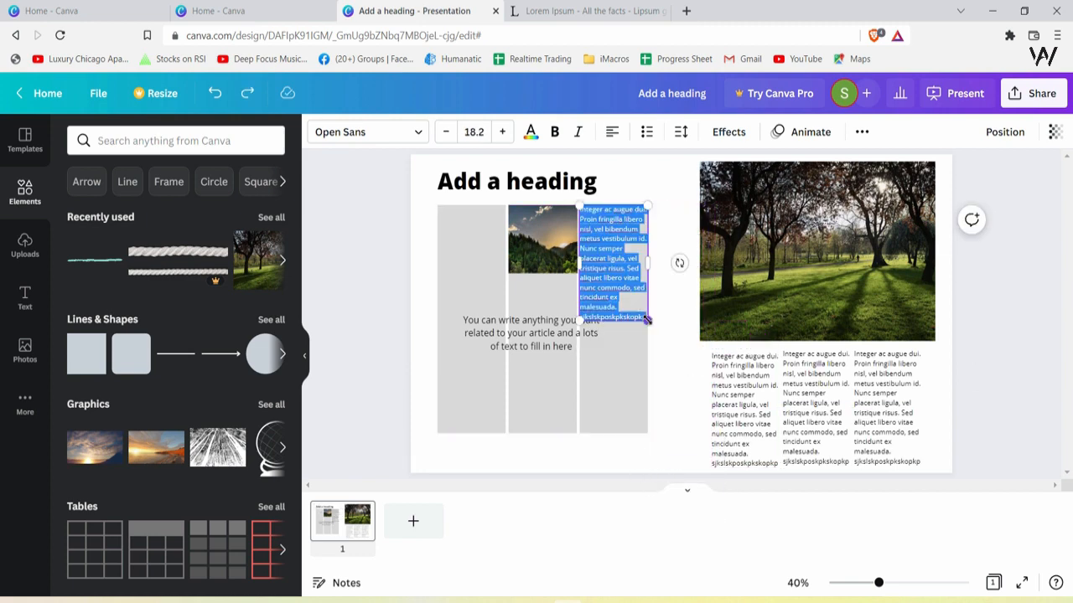
pyautogui.write('Integer ac augue dui. Proin fringilla libero nisl, vel bibendum metus vestibulum id. Nunc semper placerat ligula, vel tristique risus. Sed aliquet libero vitae nunc commodo, sed tincidunt ex malesuada. Vivamus tempus massa nec lectus commodo pretium. Class aptent taciti sociosqu ad litora torquent per conubia nostra, per inceptos himenaeos. Sed facilisis risus a leo semper, in vehicula tortor tempus. Cras est metus, convallis sit amet orci ac, auctor venenatis ligula. Ut id felis sed urna viverra aliquam. Praesent lobortis a sem a faucibus. Mauris ultricies vestibulum eros, vitae iaculis mi interdum eget. Phasellus sit amet convallis ex, sit amet vestibulum nisl.')
pyautogui.scroll(-2, 636, 462)
# Shorten the three-column grid slightly from its bottom edge
pyautogui.click(519, 347)
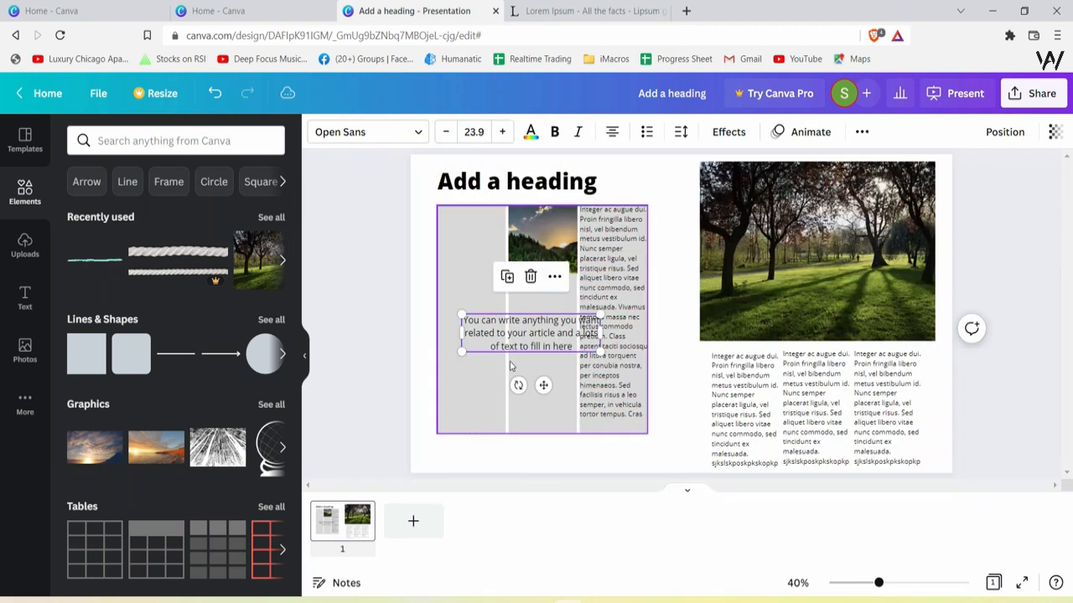
pyautogui.click(541, 398)
pyautogui.moveTo(543, 433); pyautogui.dragTo(543, 422)
pyautogui.click(530, 335)
pyautogui.click(369, 368)
# Try adding a grid from the Grids elements to the slide several times, removing each one
pyautogui.click(127, 139)
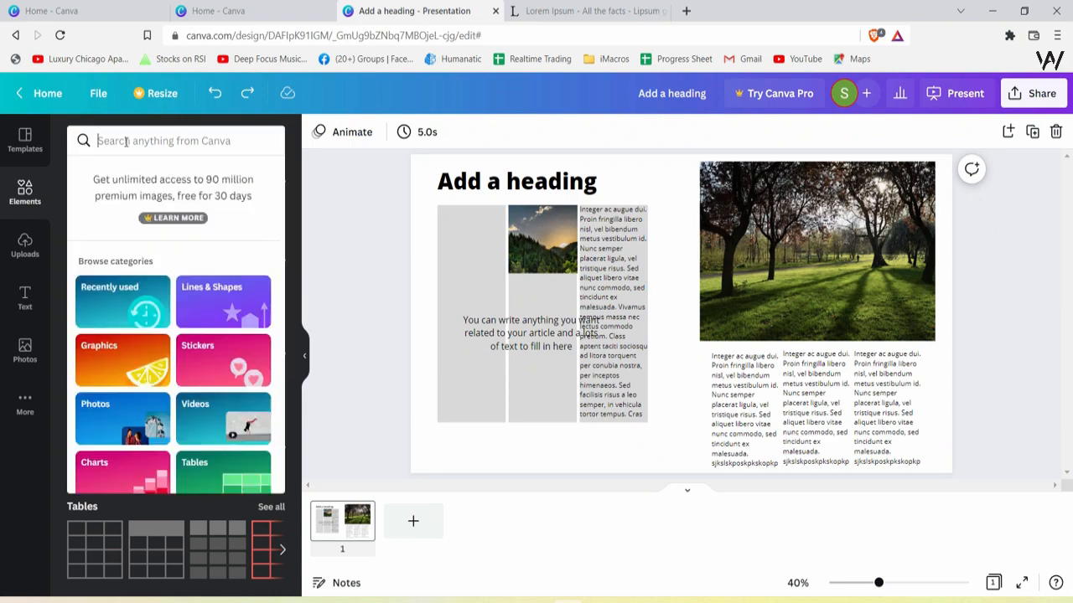
pyautogui.scroll(-3, 126, 352)
pyautogui.click(113, 418)
pyautogui.click(92, 238)
pyautogui.hotkey('ctrl', 'z')
pyautogui.moveTo(96, 238); pyautogui.dragTo(637, 394)
pyautogui.press('Delete')
pyautogui.moveTo(109, 218); pyautogui.dragTo(532, 315)
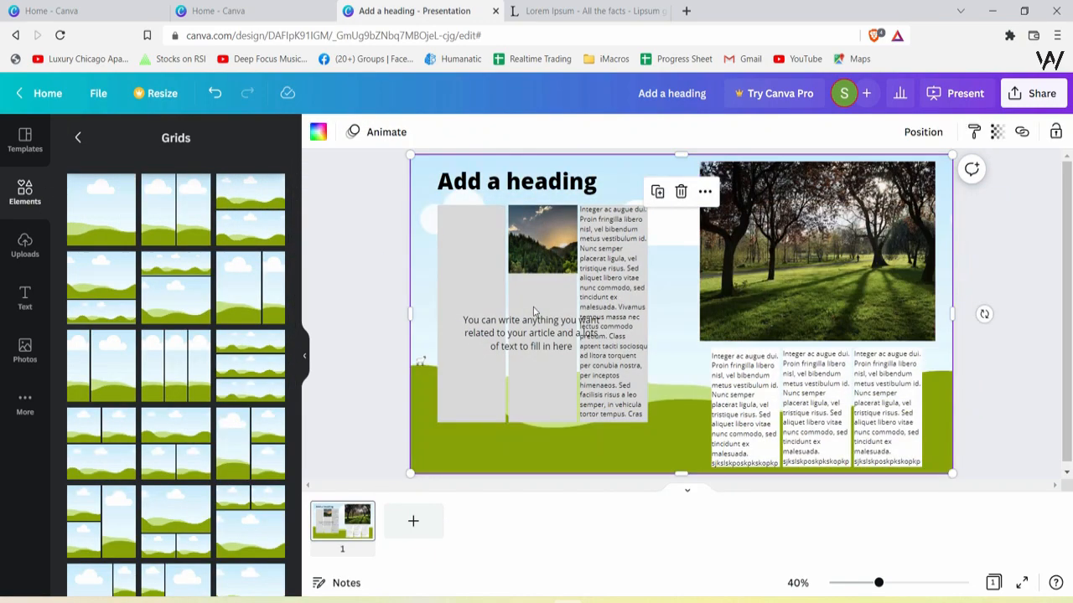
pyautogui.press('Delete')
pyautogui.click(117, 226)
pyautogui.press('Delete')
# Add a grid over the left half of the slide, colour it white and send it to the back
pyautogui.click(125, 227)
pyautogui.moveTo(411, 155); pyautogui.dragTo(675, 356)
pyautogui.moveTo(936, 419); pyautogui.dragTo(662, 413)
pyautogui.rightClick(684, 367)
pyautogui.click(737, 432)
pyautogui.click(318, 133)
pyautogui.click(196, 209)
pyautogui.hotkey('ctrl', 'alt', '[')
pyautogui.click(533, 403)
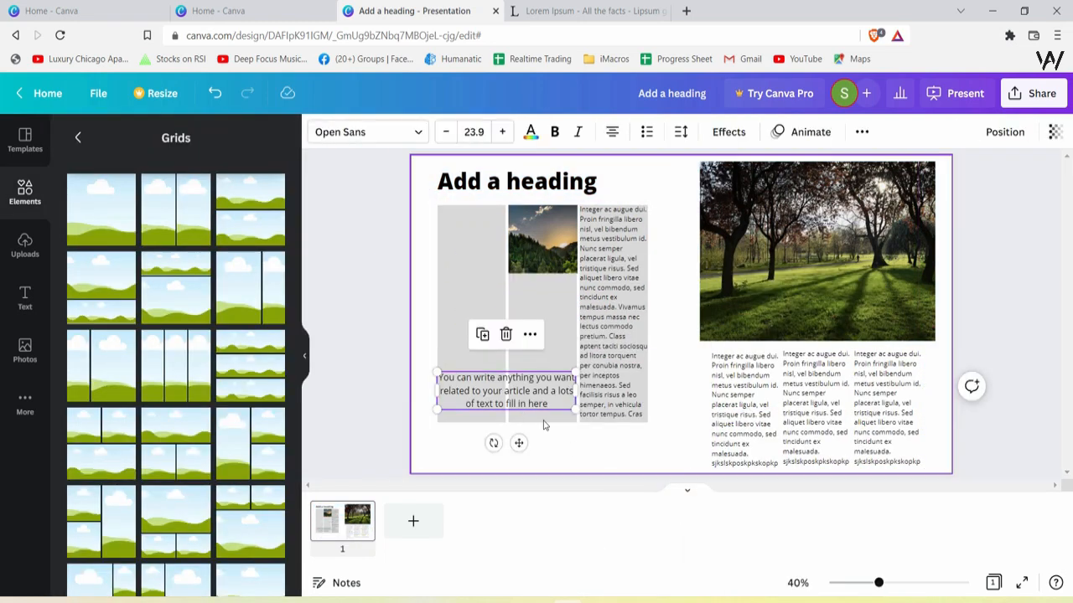
pyautogui.hotkey('ctrl', 'z')
# Resize the white grid into a narrow strip across the middle of the left columns
pyautogui.moveTo(589, 470); pyautogui.dragTo(570, 394)
pyautogui.moveTo(696, 380); pyautogui.dragTo(547, 303)
pyautogui.moveTo(588, 283); pyautogui.dragTo(577, 304)
pyautogui.moveTo(438, 304); pyautogui.dragTo(438, 304)
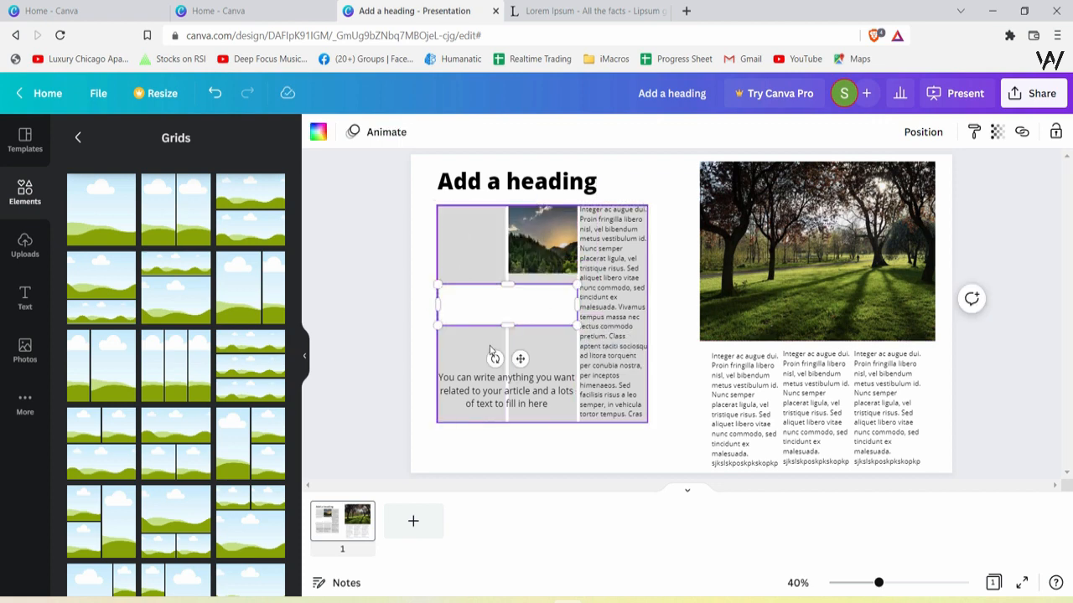
# Move the 'You can write anything' text up into the grid's middle and delete the white strip
pyautogui.rightClick(424, 340)
pyautogui.moveTo(470, 386); pyautogui.dragTo(512, 316)
pyautogui.click(423, 327)
pyautogui.click(512, 316)
pyautogui.hotkey('ctrl', 'alt', '[')
pyautogui.press('Delete')
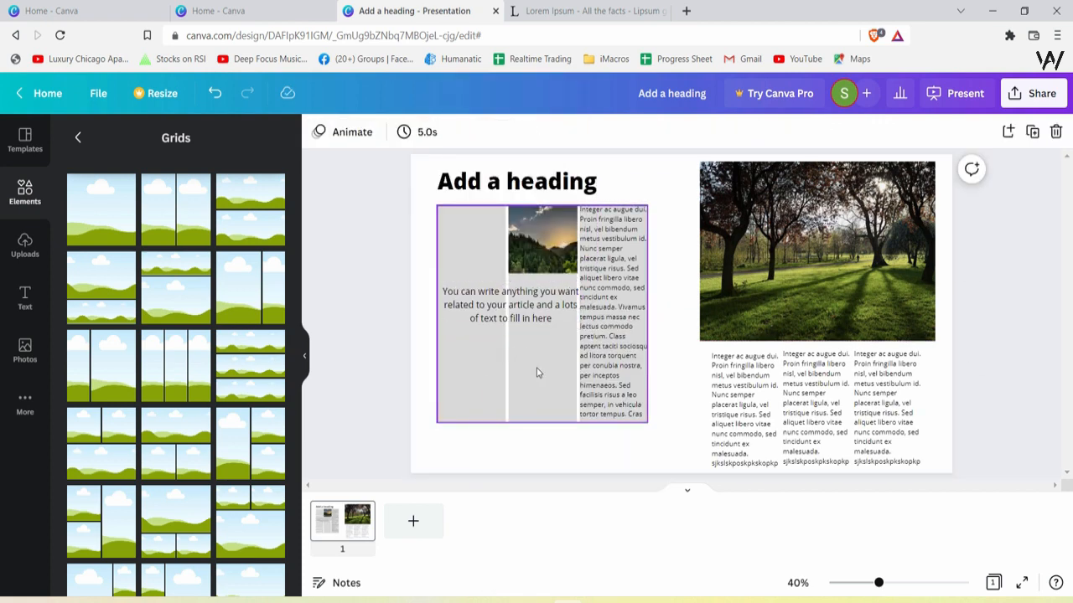
# Copy a Lorem Ipsum block into the middle column below the photo and delete its trailing characters
pyautogui.moveTo(770, 458); pyautogui.dragTo(567, 448)
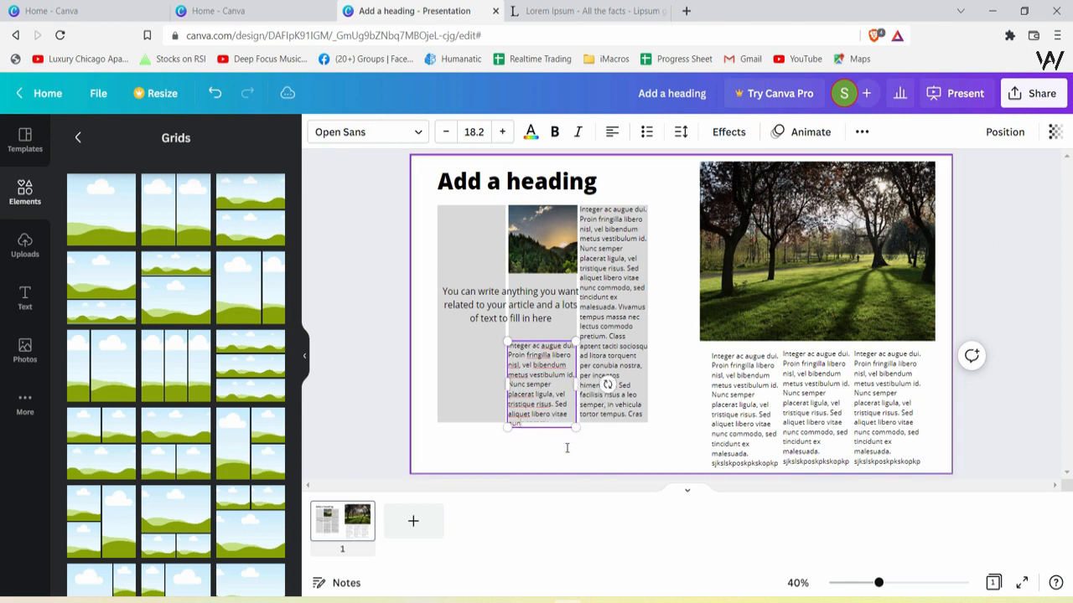
pyautogui.press('BackSpace')
pyautogui.press('BackSpace')
pyautogui.press('BackSpace')
# Try dragging the 'You can write anything' text, then undo the move
pyautogui.click(614, 344)
pyautogui.click(690, 321)
pyautogui.click(624, 330)
pyautogui.moveTo(474, 305); pyautogui.dragTo(565, 264)
pyautogui.hotkey('ctrl', 'z')
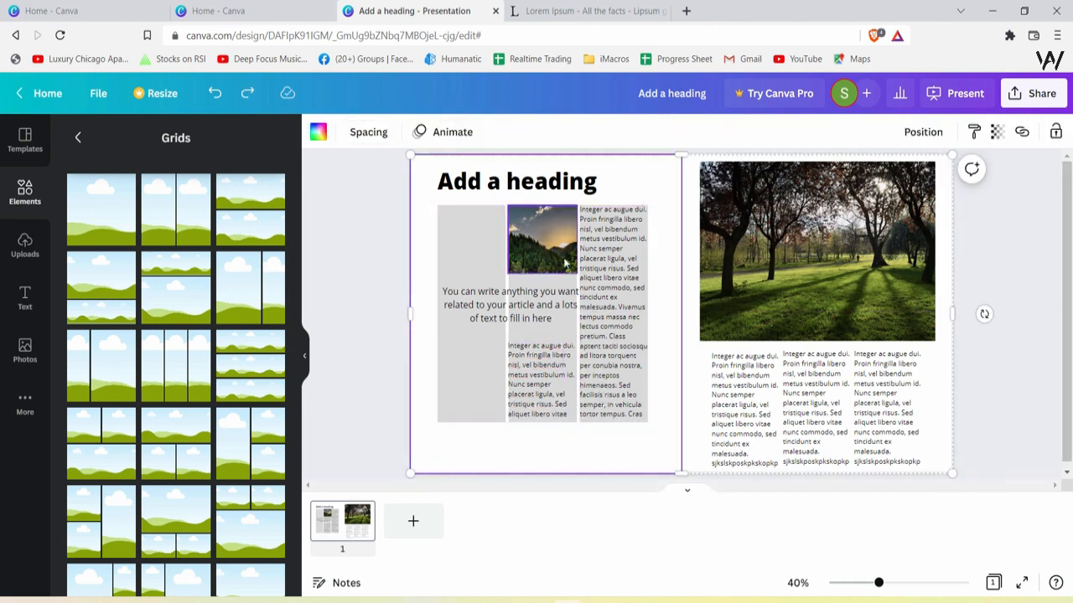
# Set the left three-column grid's transparency to 0
pyautogui.click(491, 257)
pyautogui.click(675, 256)
pyautogui.click(453, 248)
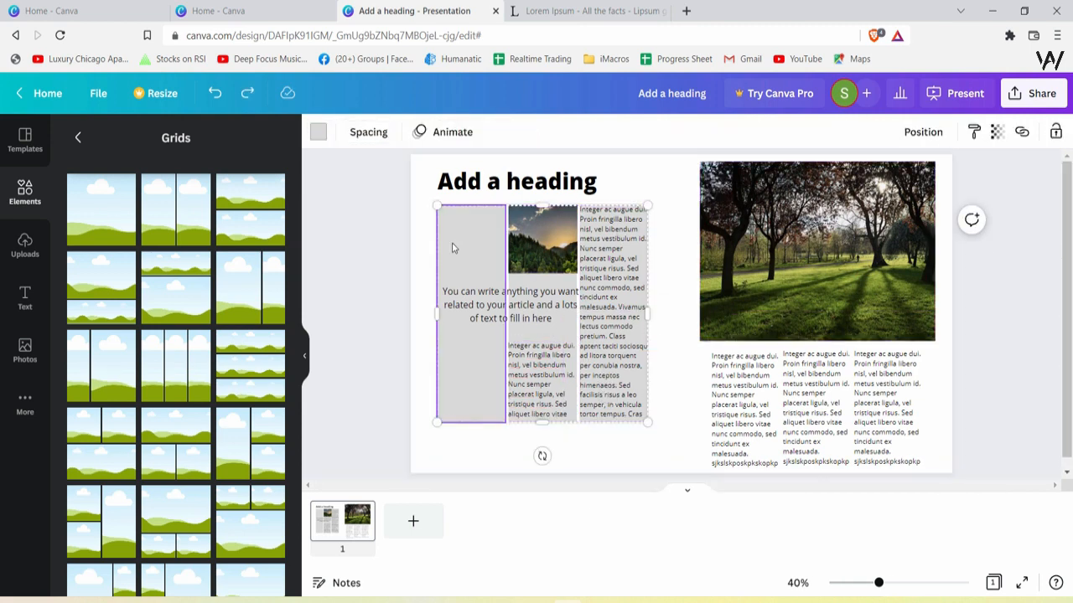
pyautogui.click(672, 251)
pyautogui.click(625, 247)
pyautogui.click(471, 250)
pyautogui.click(997, 132)
pyautogui.moveTo(990, 192); pyautogui.dragTo(848, 193)
pyautogui.click(670, 412)
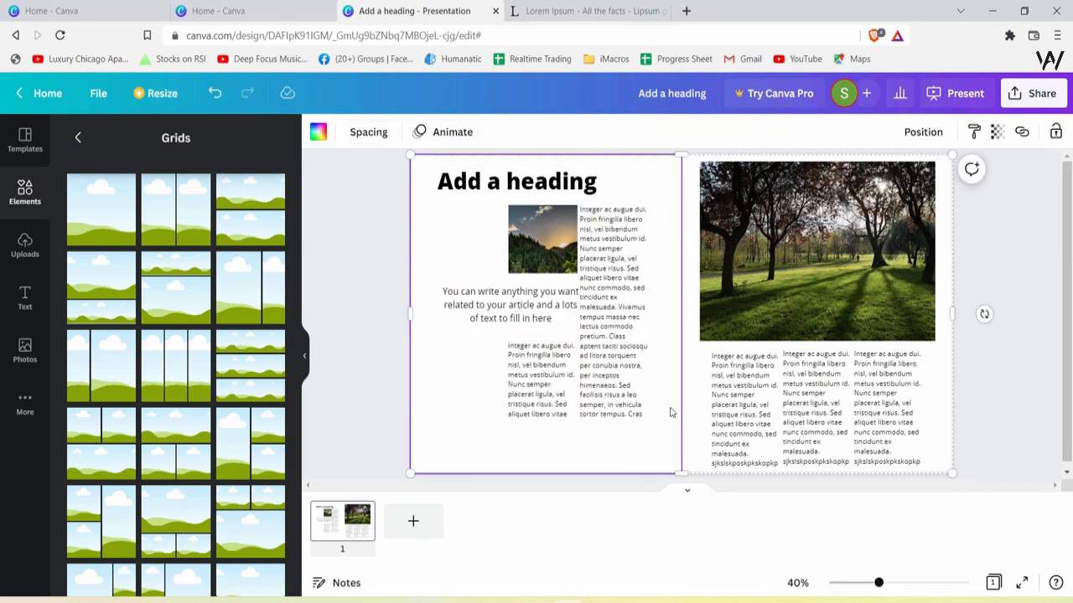
# Nudge the third column's text slightly right and make the 'You can write anything' text bold
pyautogui.moveTo(619, 355); pyautogui.dragTo(637, 353)
pyautogui.click(503, 334)
pyautogui.click(507, 316)
pyautogui.click(555, 131)
# Resize the bold text box so it spans the grid's first two columns
pyautogui.moveTo(441, 305); pyautogui.dragTo(410, 305)
pyautogui.moveTo(579, 300); pyautogui.dragTo(612, 300)
pyautogui.moveTo(611, 314); pyautogui.dragTo(590, 314)
pyautogui.moveTo(545, 300); pyautogui.dragTo(580, 306)
pyautogui.moveTo(418, 309); pyautogui.dragTo(438, 308)
pyautogui.click(631, 369)
pyautogui.click(658, 456)
pyautogui.click(691, 464)
pyautogui.click(980, 479)
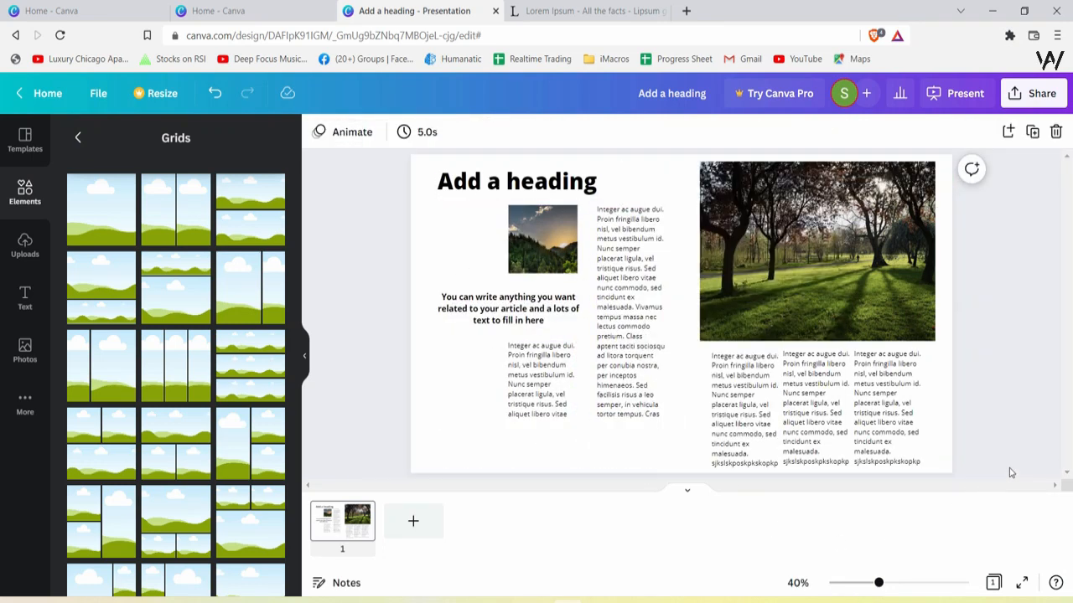
# Select the 'Add a heading' text for editing
pyautogui.doubleClick(571, 176)
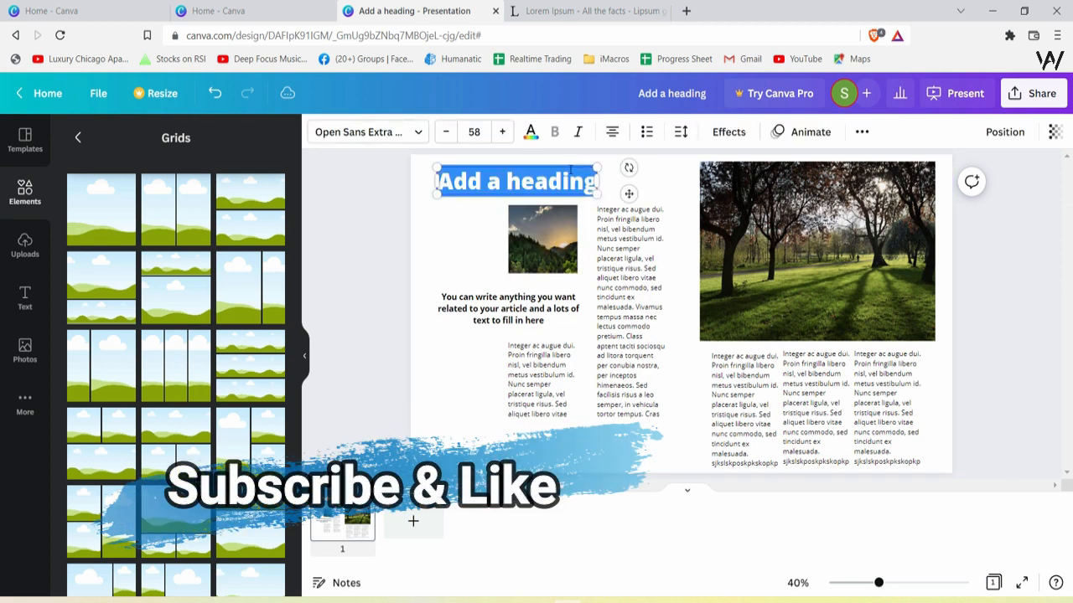